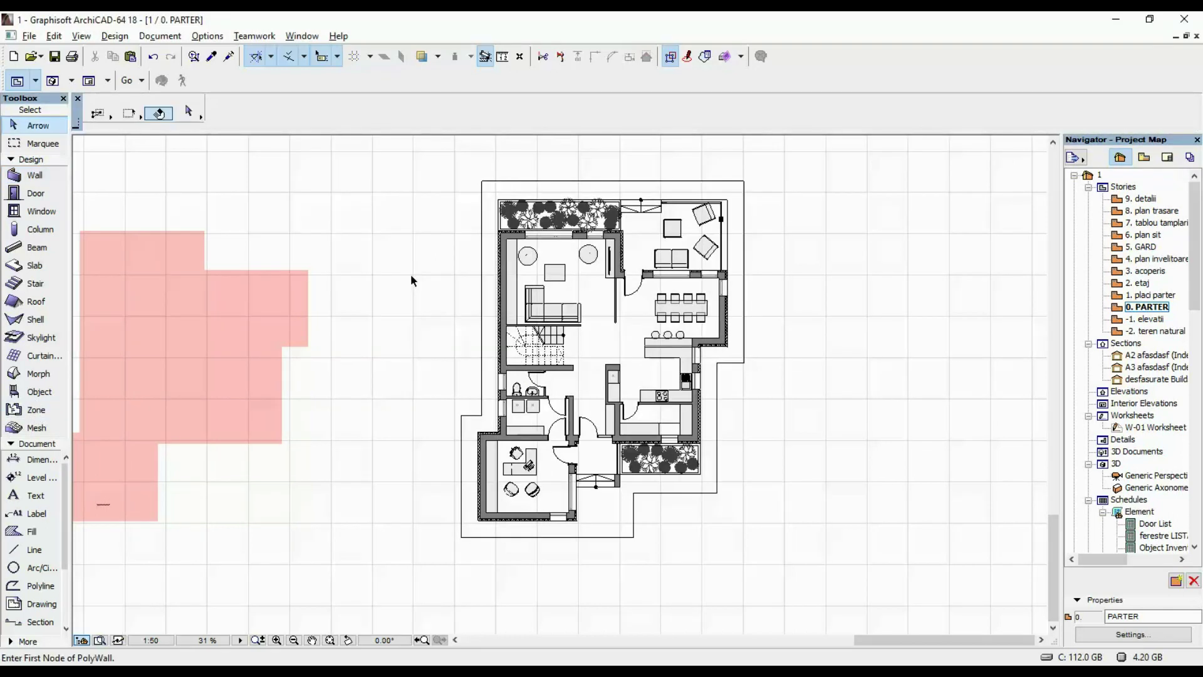
- Set up exterior automatic dimensioning for all walls, measuring opening endpoints by wallhole size, with structures, external geometry, overall dimension and placement on four sides
left_click(35, 176)
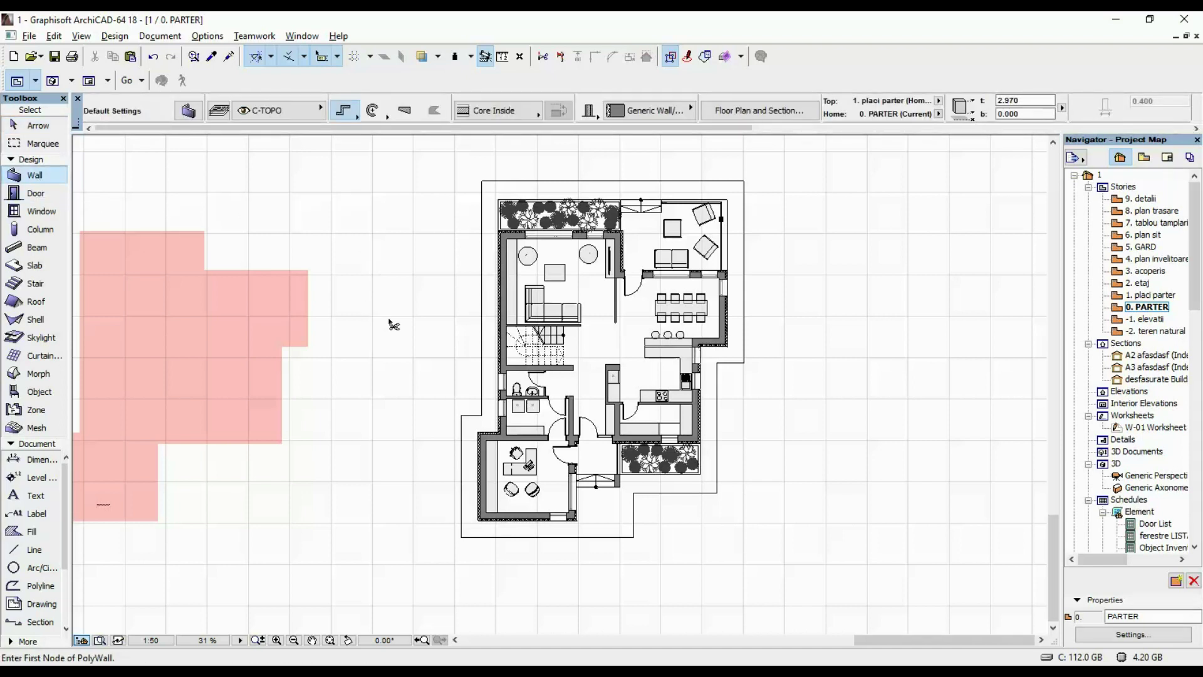
key("ctrl+a")
scroll(647, 307, "up", 1)
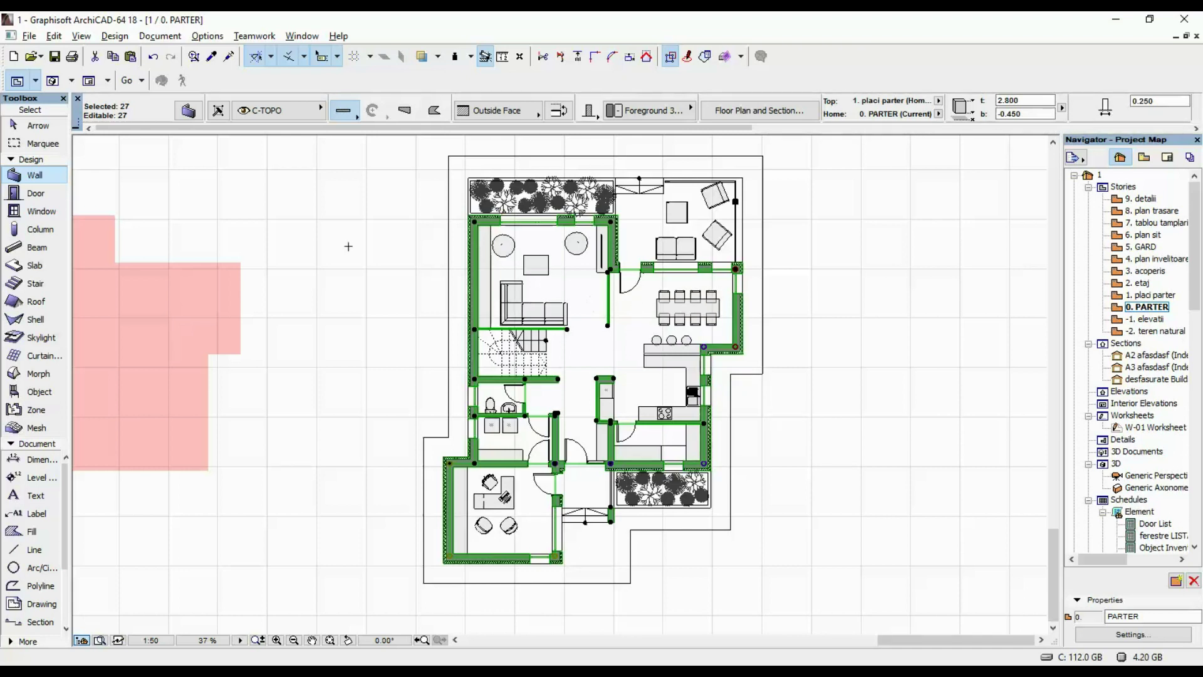
left_click(160, 36)
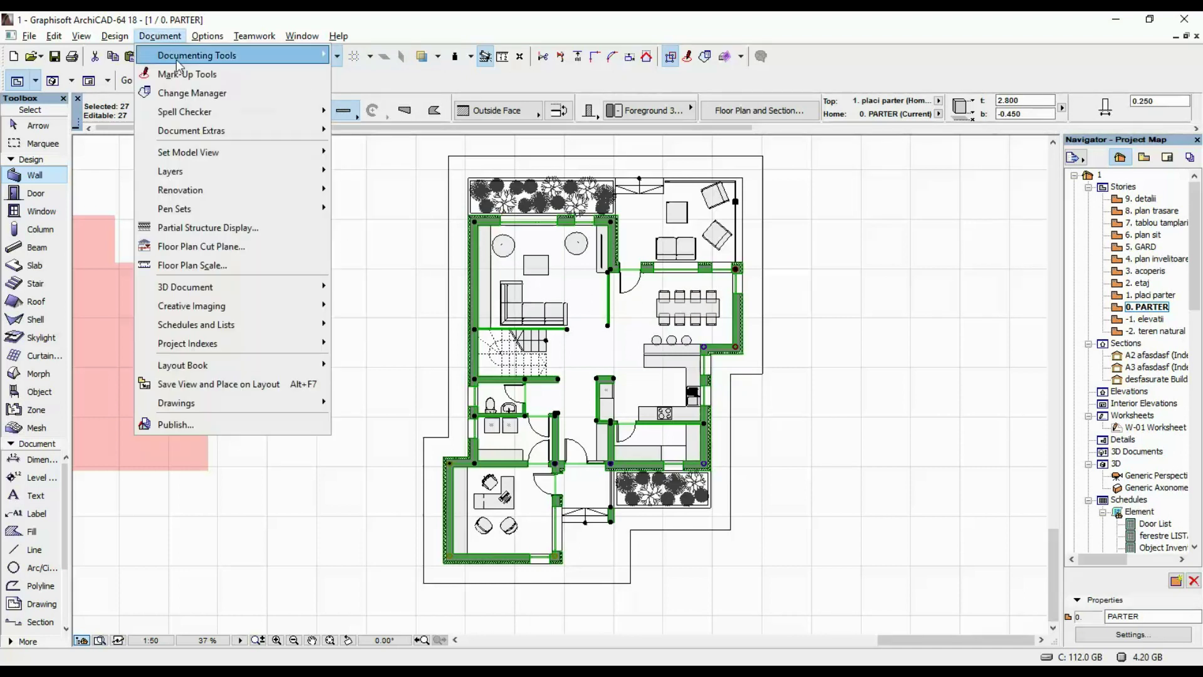
mouse_move(216, 132)
mouse_move(412, 197)
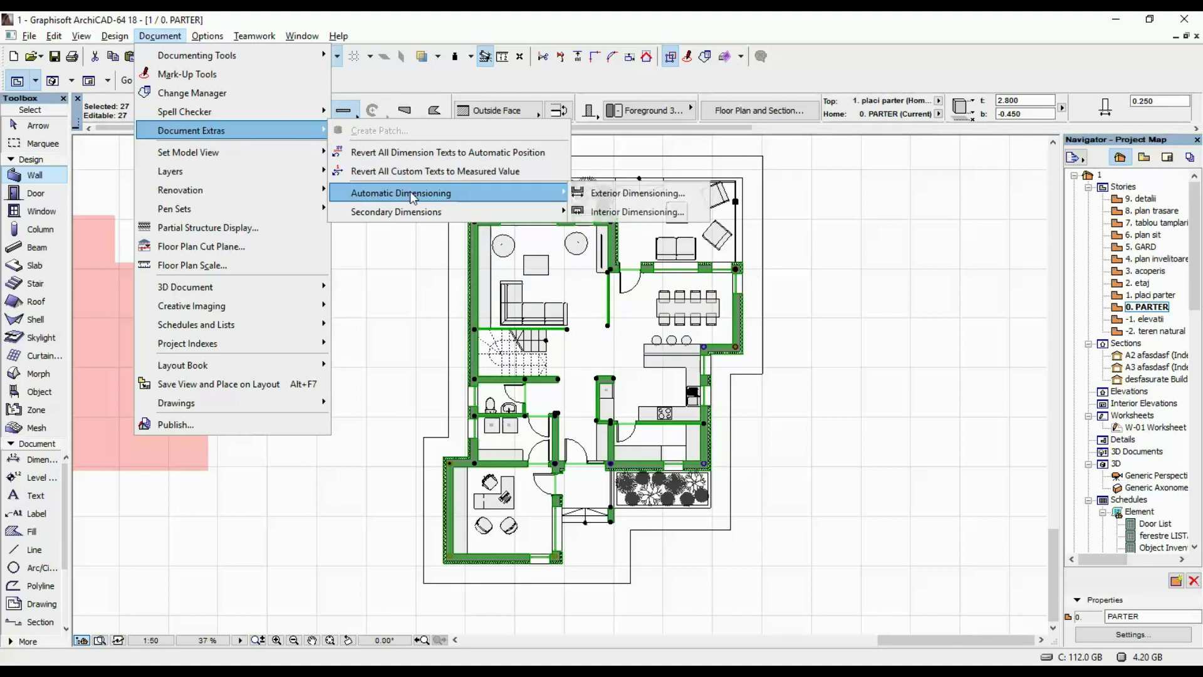
left_click(649, 199)
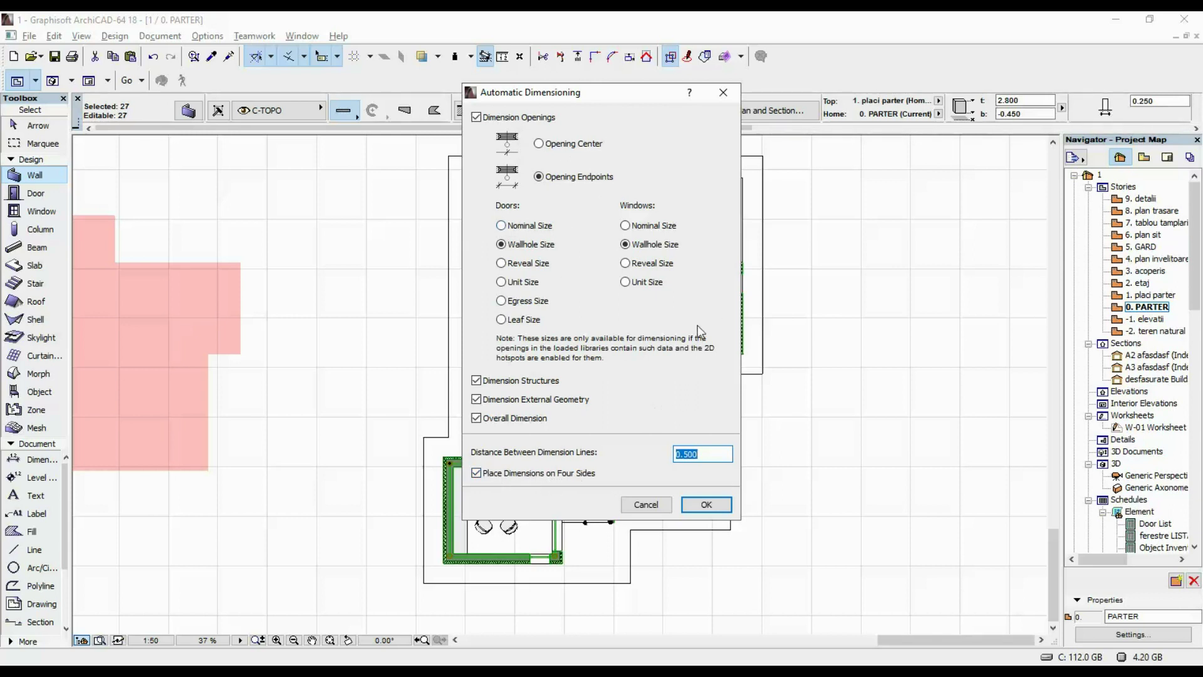
left_click(706, 504)
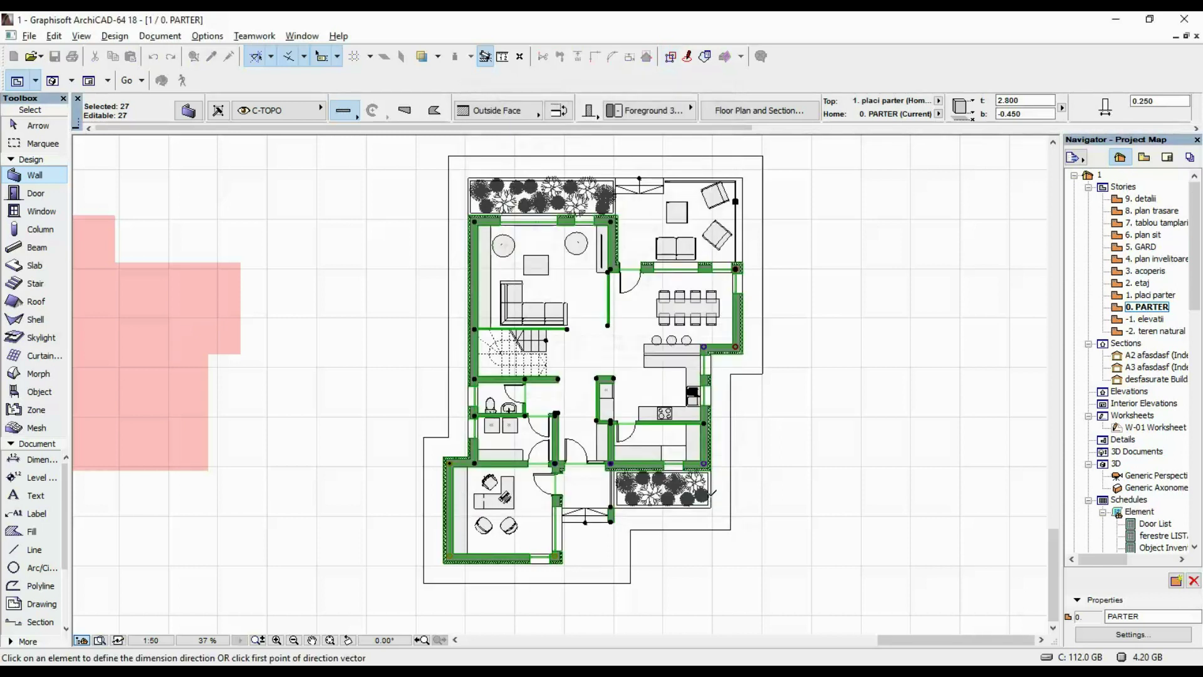
- Place the exterior dimension chains around the house, using the upper living-room wall for direction and the first line just above the plan outline
scroll(768, 297, "up", 3)
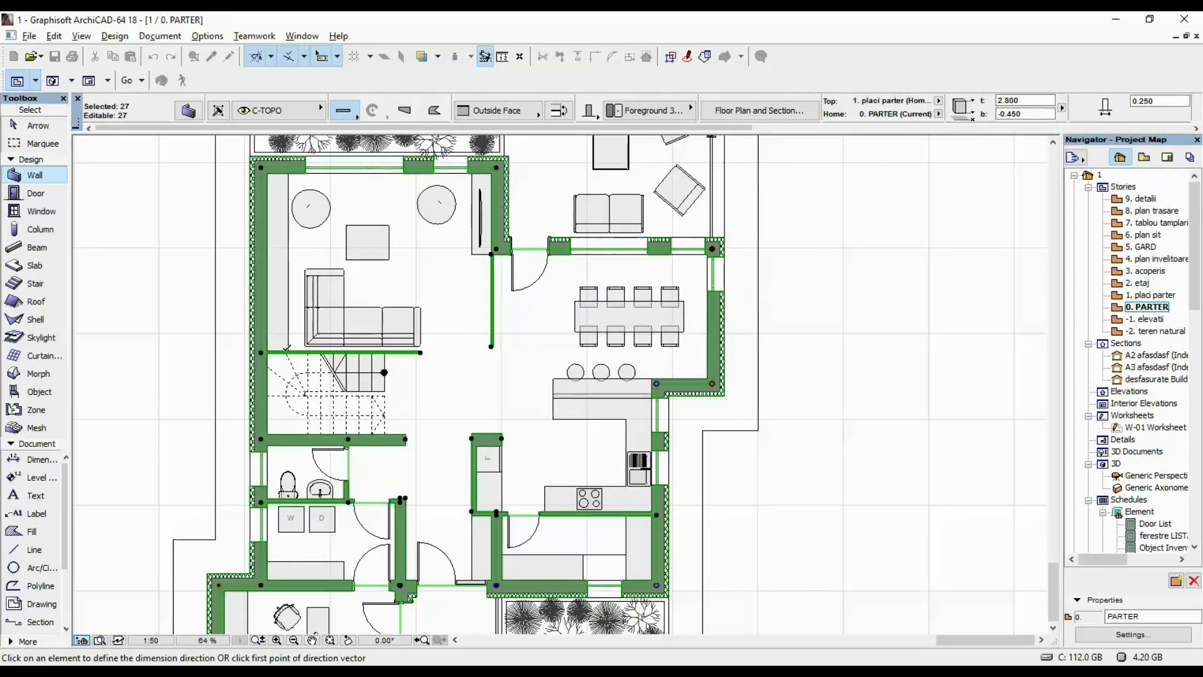
scroll(434, 187, "down", 1)
scroll(435, 187, "down", 1)
scroll(341, 151, "up", 3)
middle_click_drag(341, 151, 530, 291)
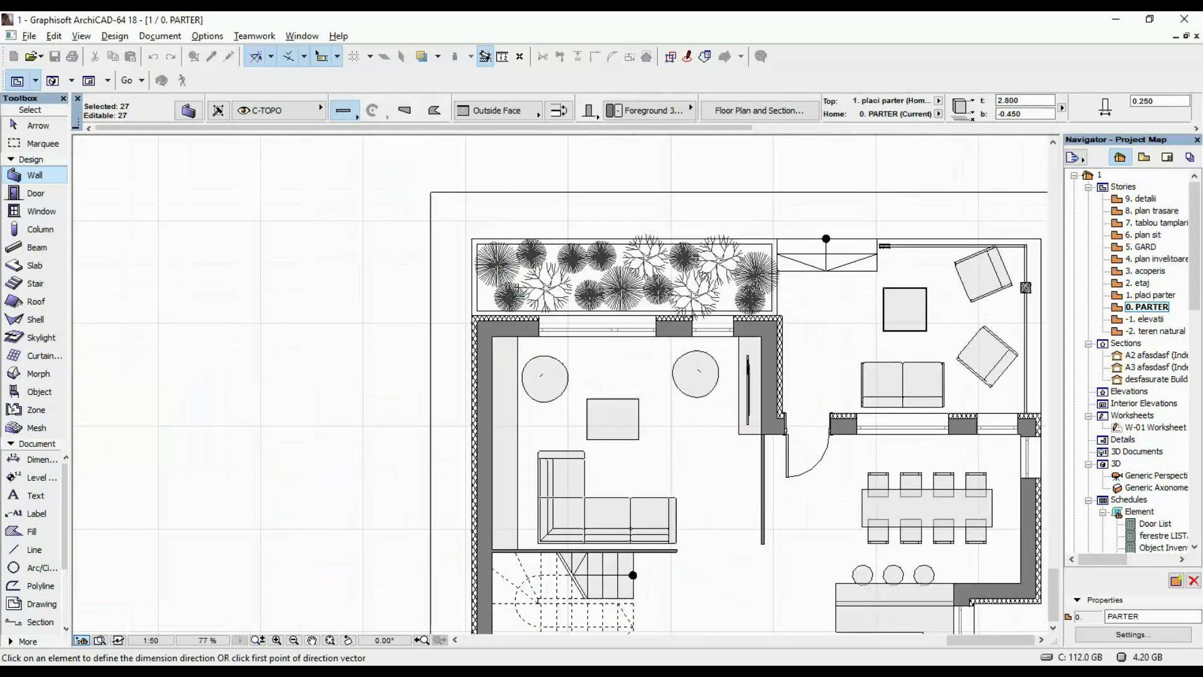
scroll(530, 291, "up", 3)
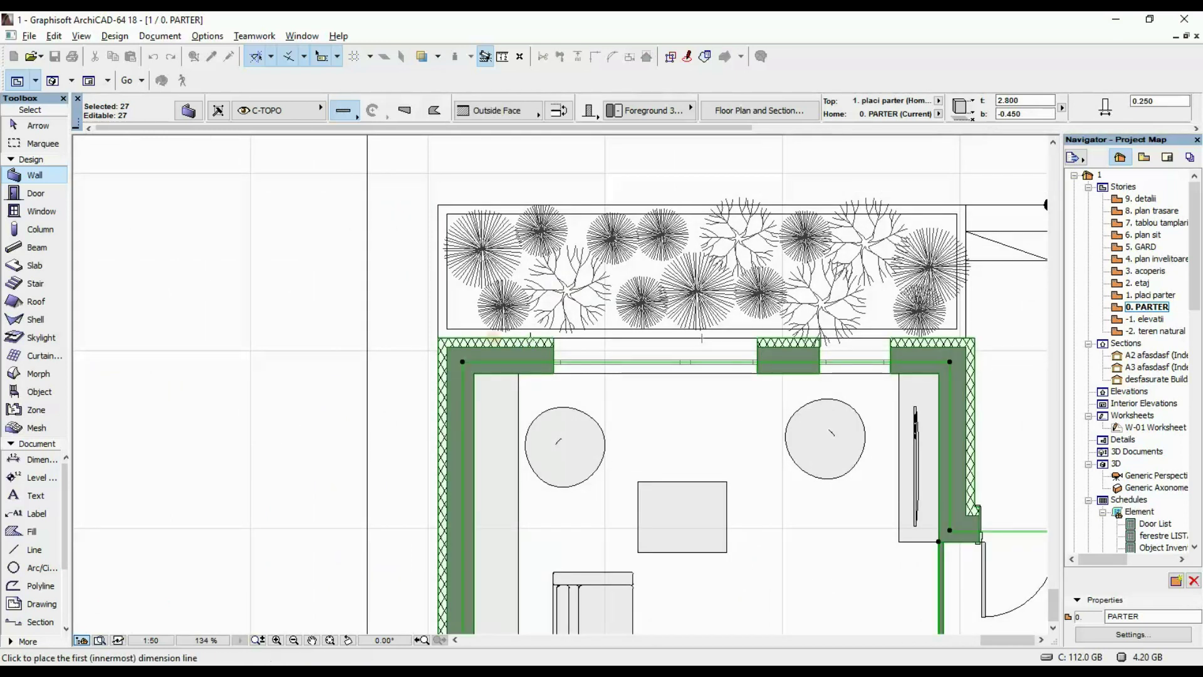
scroll(530, 333, "down", 6)
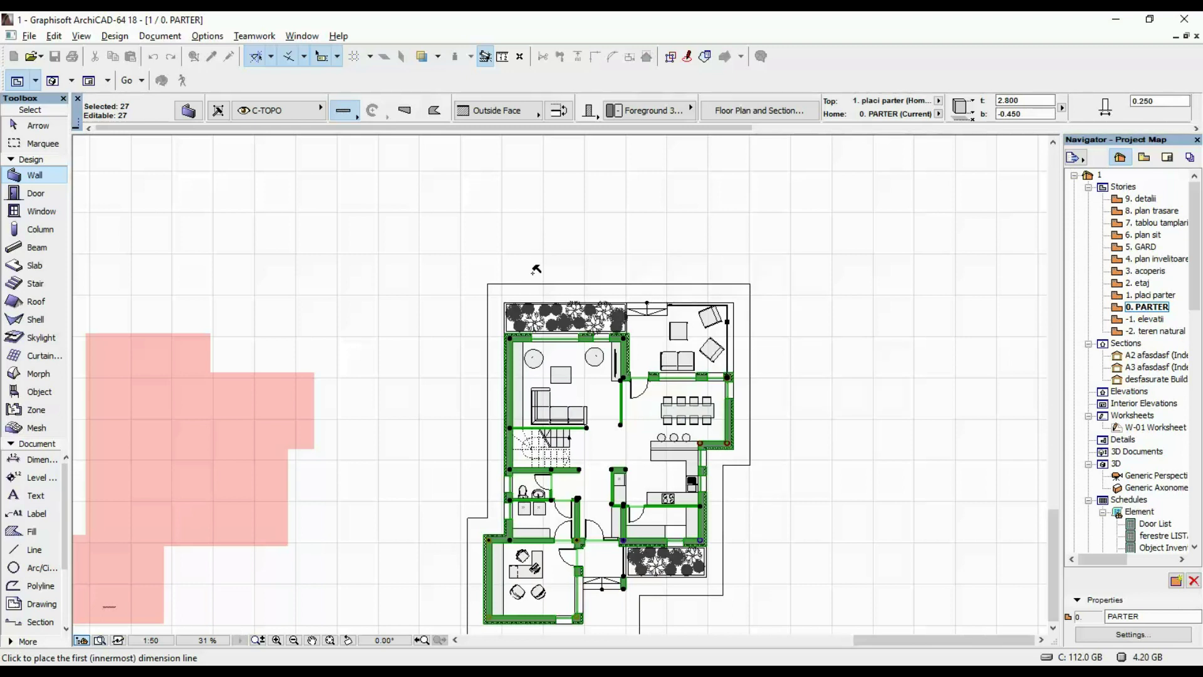
left_click(535, 270)
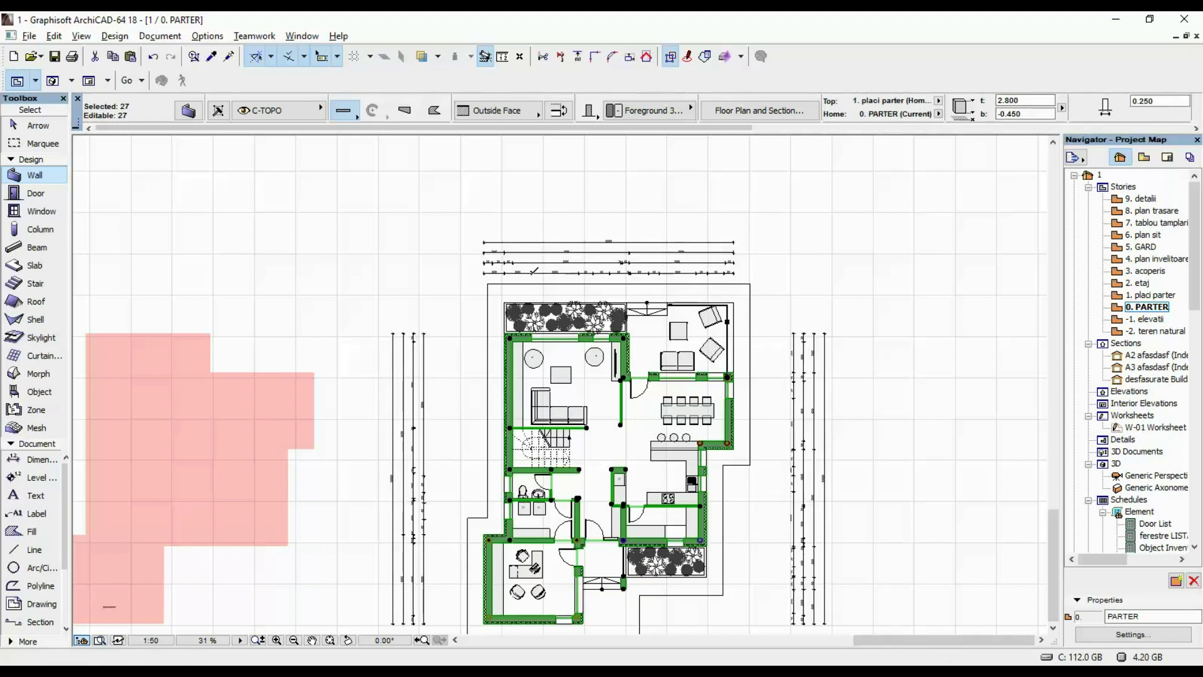
middle_click_drag(635, 394, 617, 242)
key("Escape")
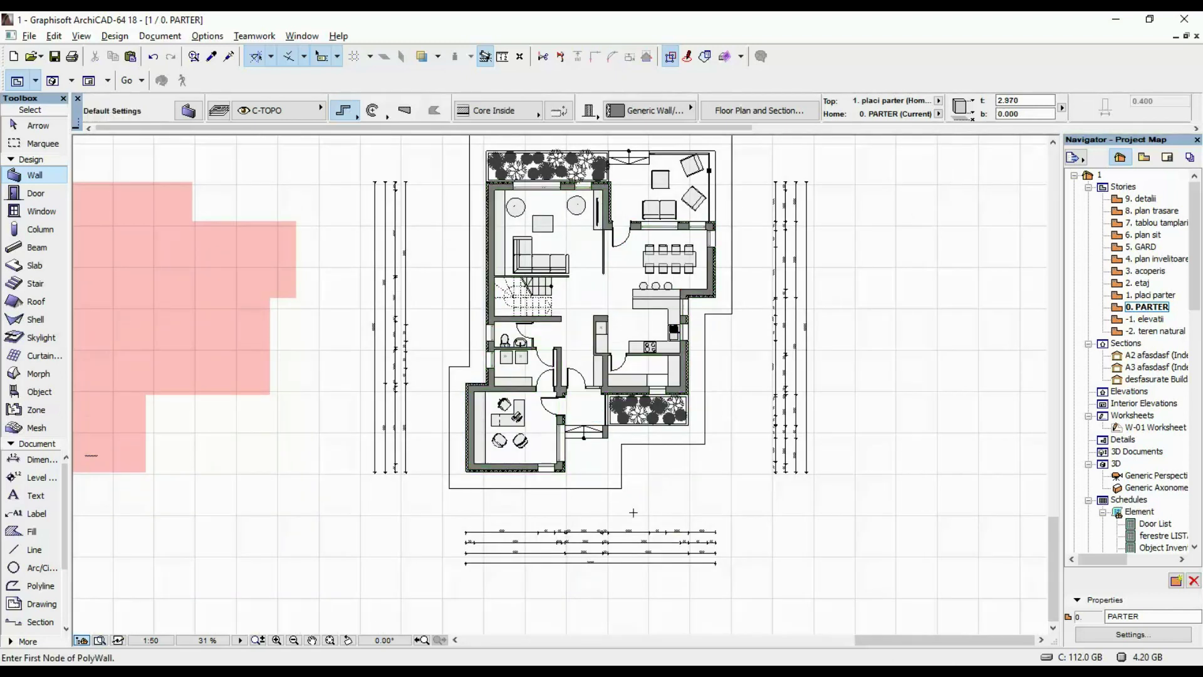
- Examine the new dimension chains below, beside and above the floor plan
scroll(548, 568, "up", 5)
scroll(428, 402, "down", 8)
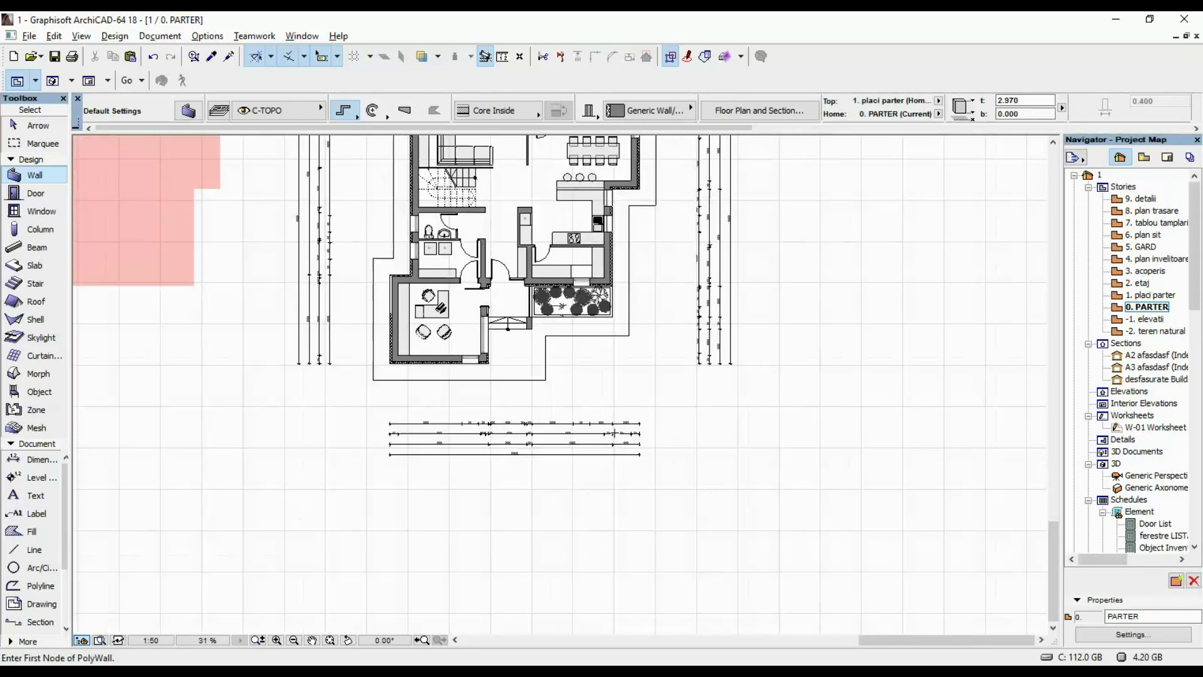
scroll(660, 230, "up", 7)
scroll(660, 230, "up", 5)
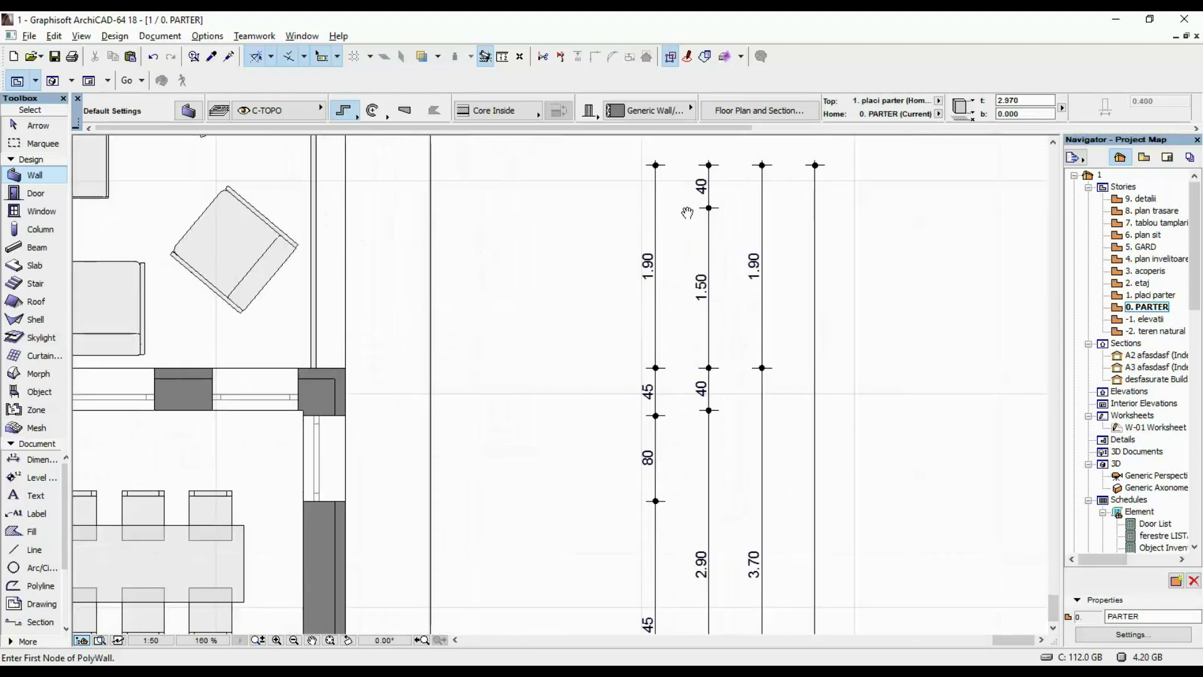
middle_click_drag(687, 212, 636, 296)
scroll(588, 294, "down", 2)
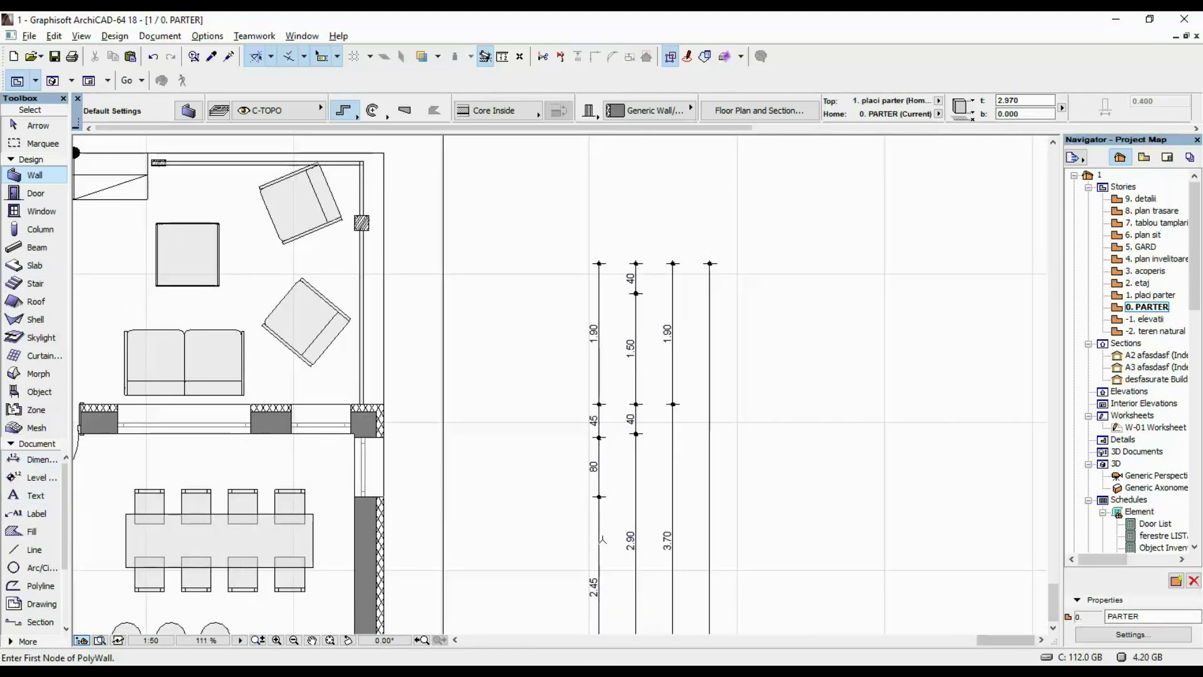
scroll(632, 506, "down", 8)
middle_click_drag(540, 455, 545, 295)
scroll(416, 213, "up", 8)
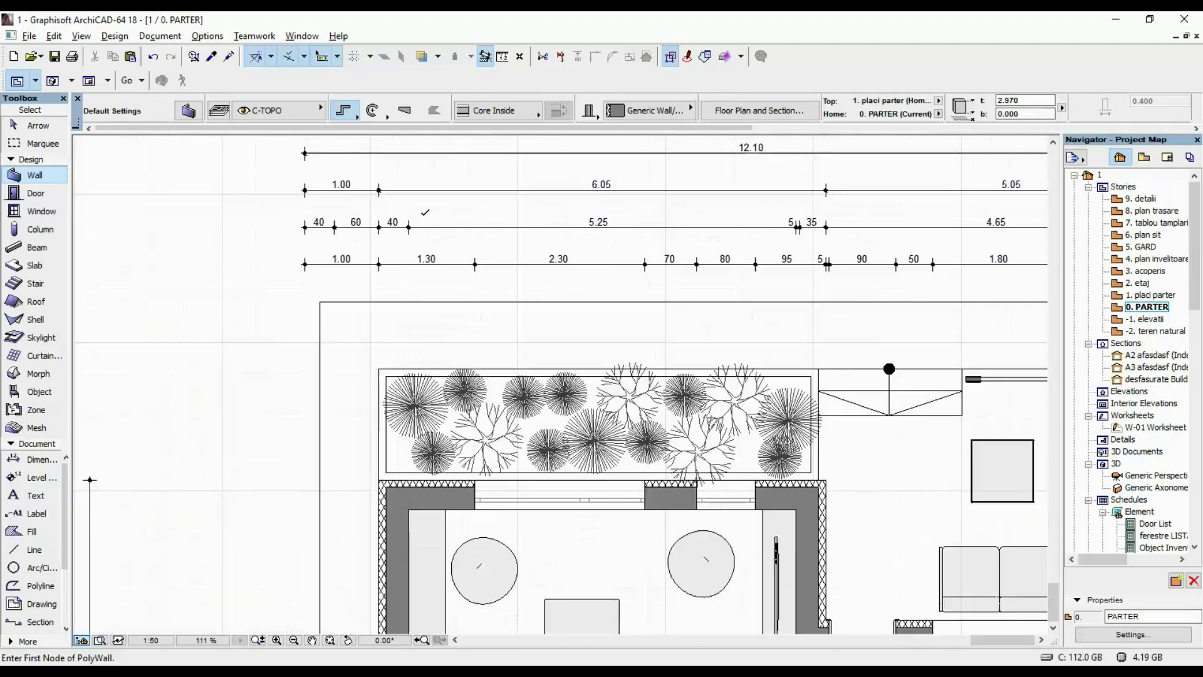
- Set the text size of all dimensions on the floor plan to 3.00
left_click(39, 459)
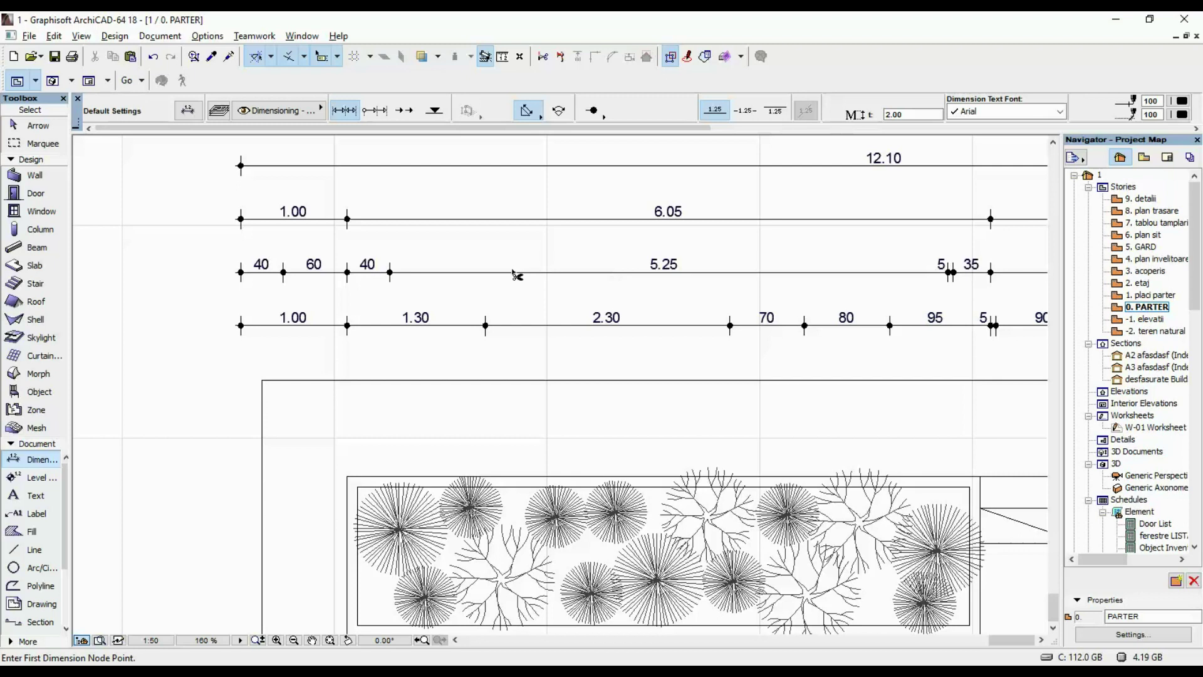
scroll(530, 204, "down", 5)
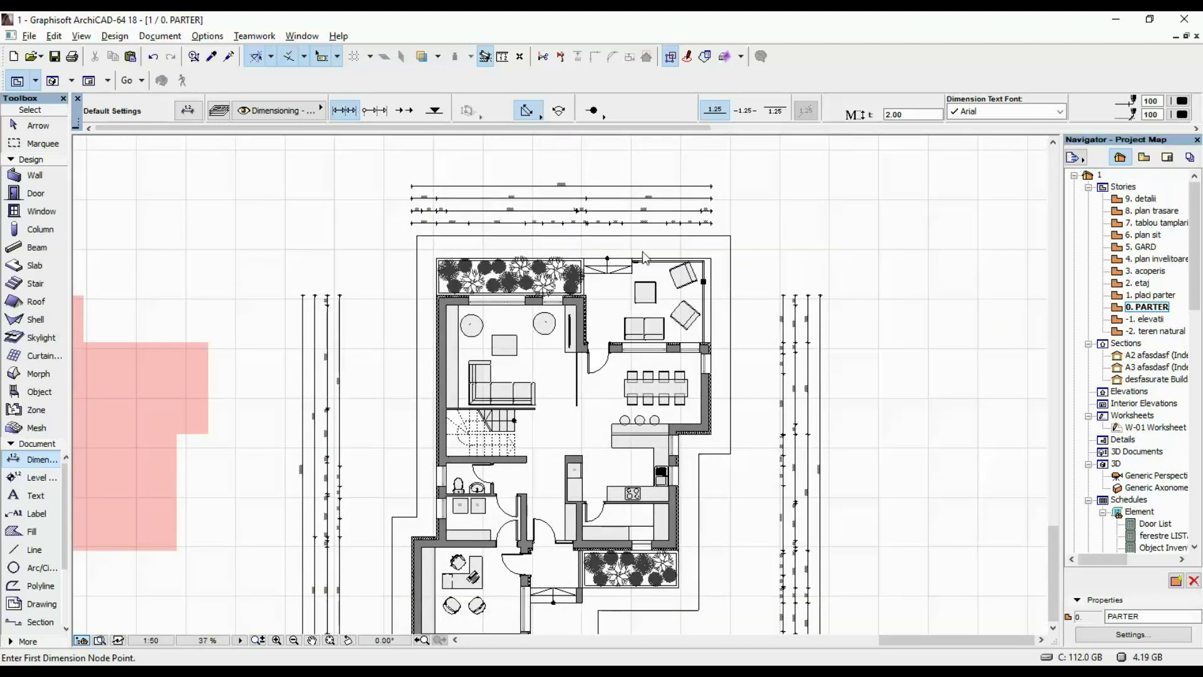
key("ctrl+a")
double_click(921, 114)
type("3.00")
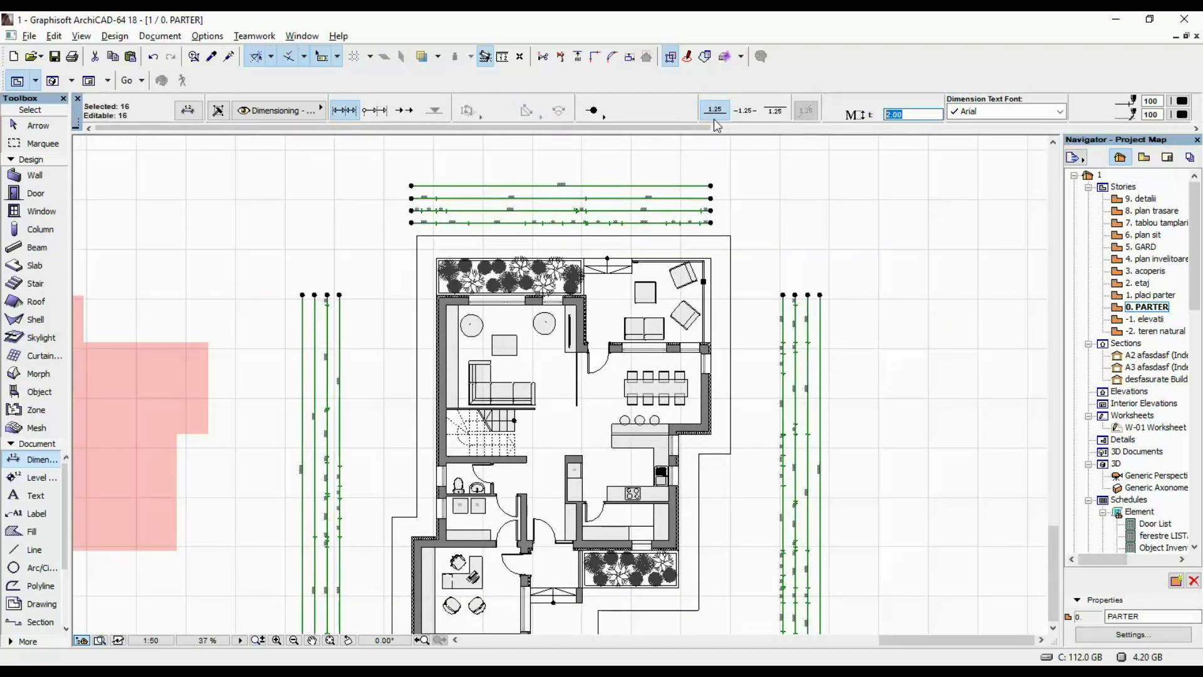
key("Return")
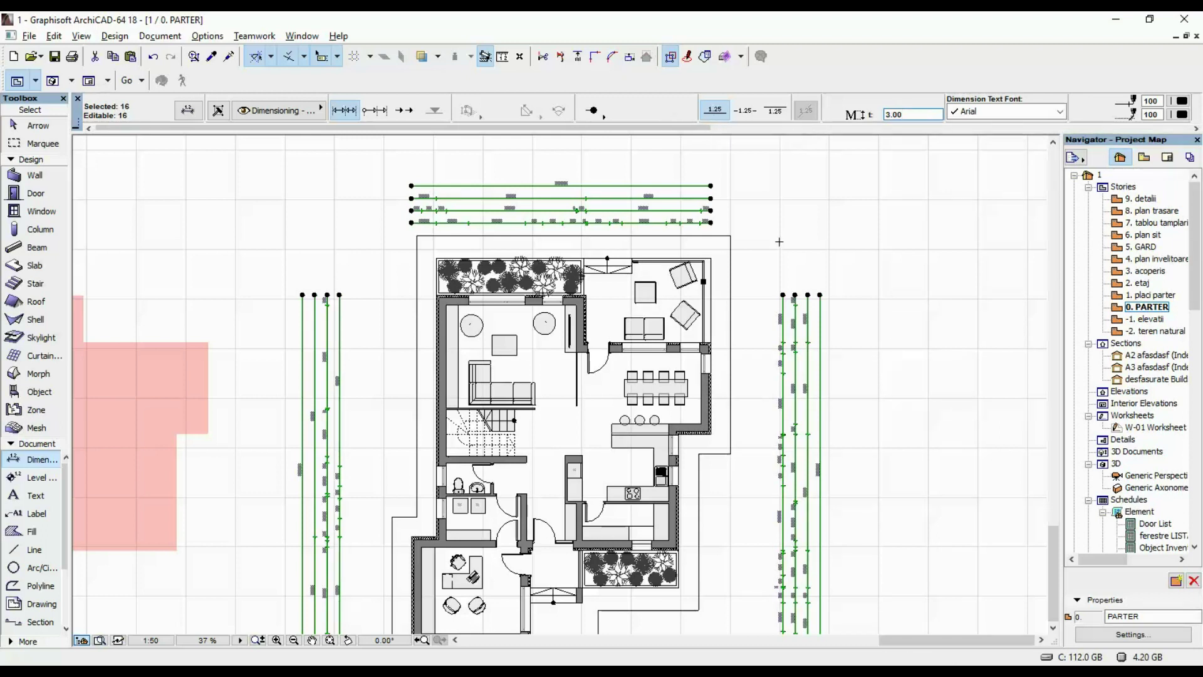
key("Escape")
- Inspect the legibility of the resized dimension texts in the chains beside the office and below the plan
middle_click_drag(197, 392, 306, 290)
scroll(448, 432, "up", 5)
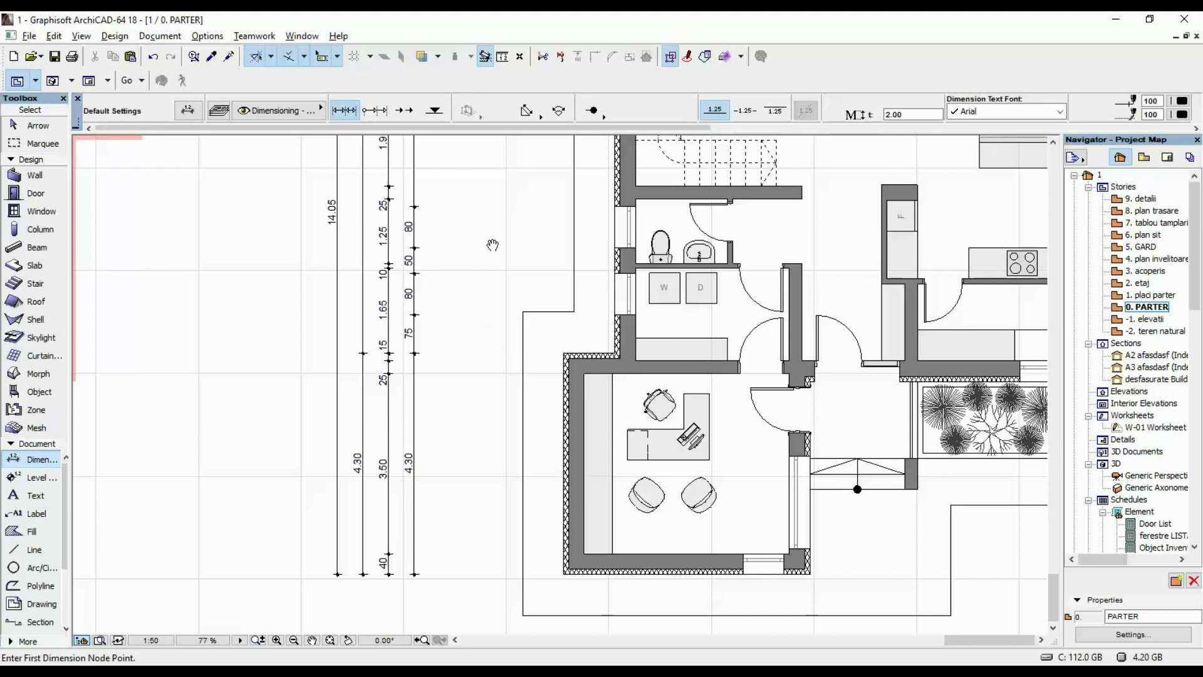
scroll(483, 282, "down", 5)
scroll(564, 452, "up", 3)
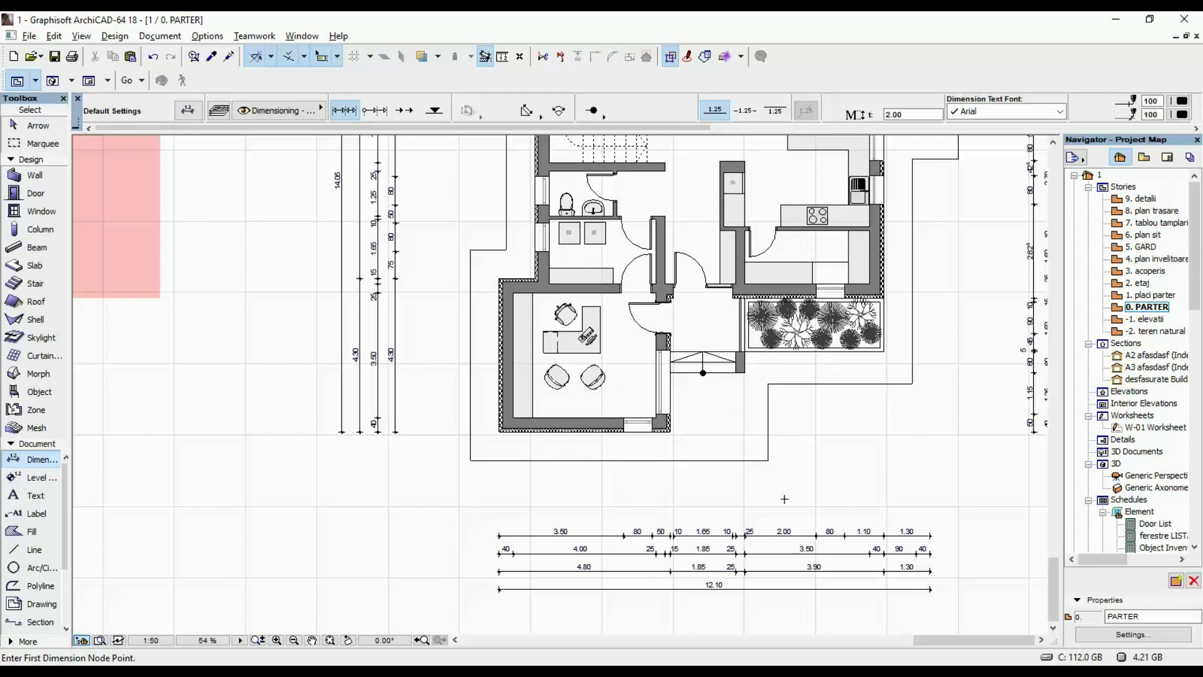
middle_click_drag(595, 481, 594, 436)
scroll(620, 502, "up", 2)
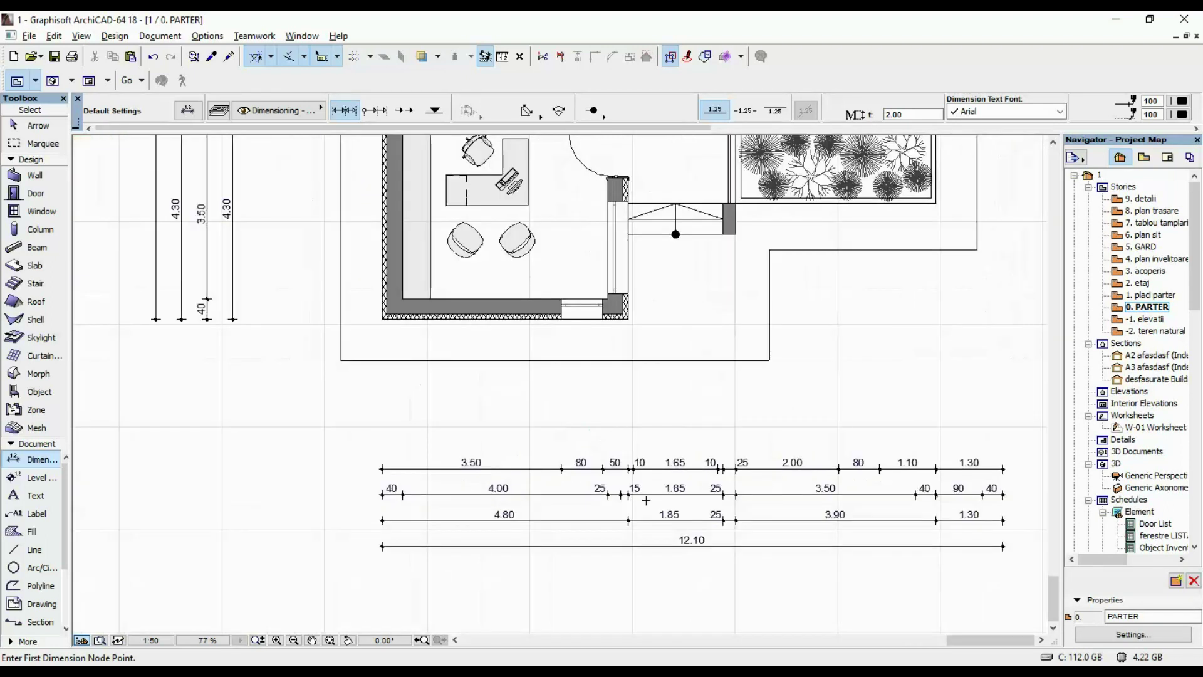
scroll(621, 503, "up", 2)
scroll(344, 354, "down", 2)
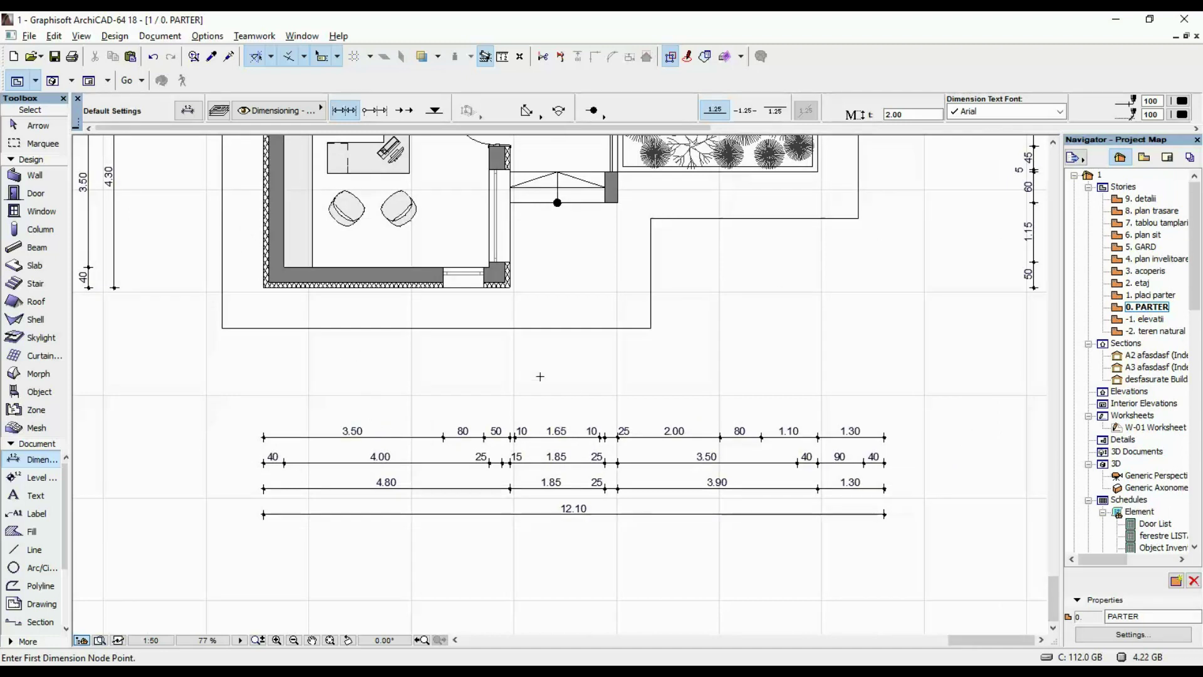
- Pick the witness point next to the 25 value in the second chain below the plan and trace which wall it dimensions
left_click(501, 462, "shift")
scroll(555, 451, "down", 3)
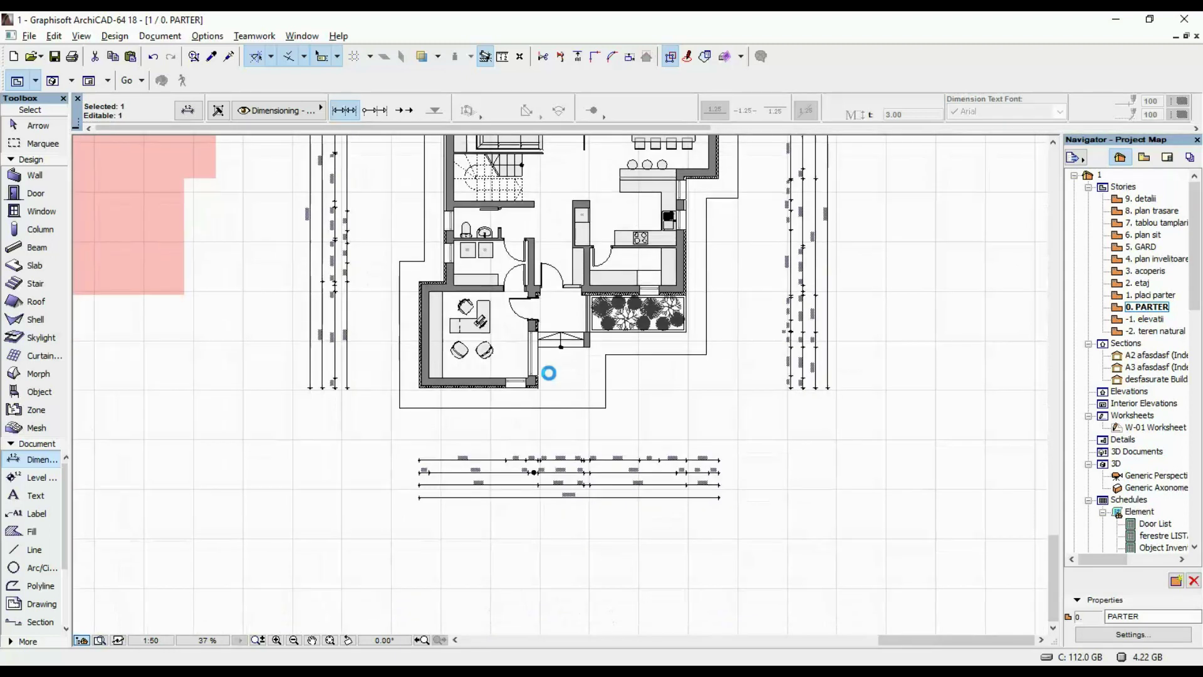
key("Escape")
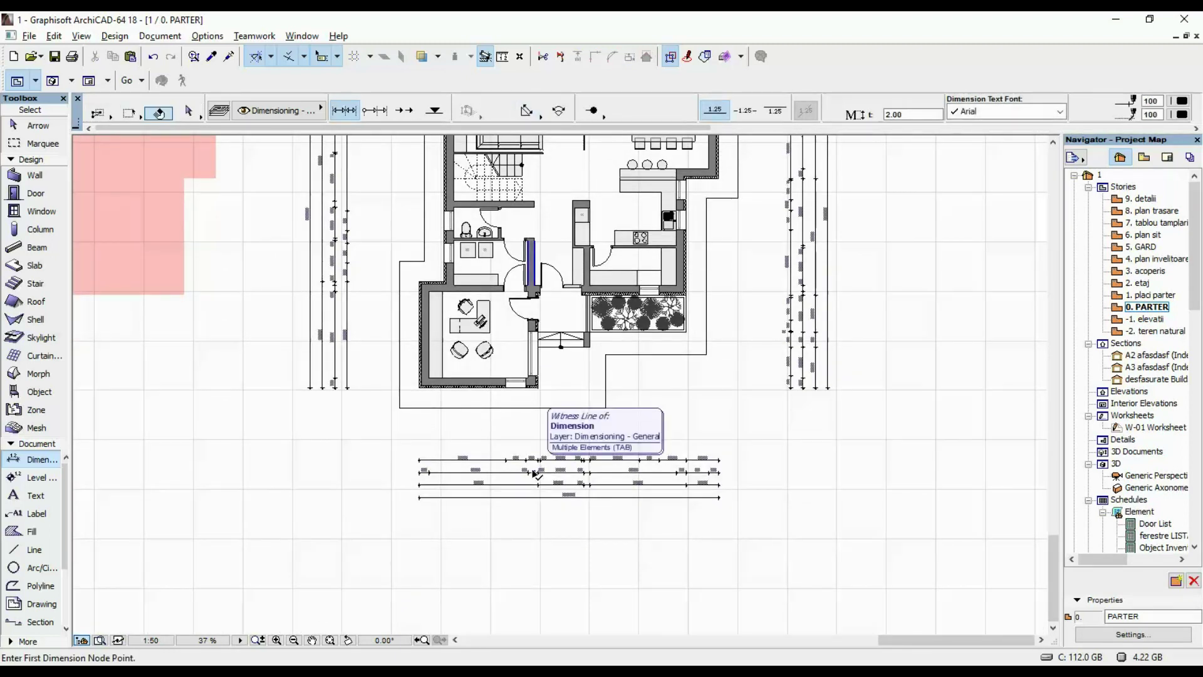
scroll(533, 467, "up", 3)
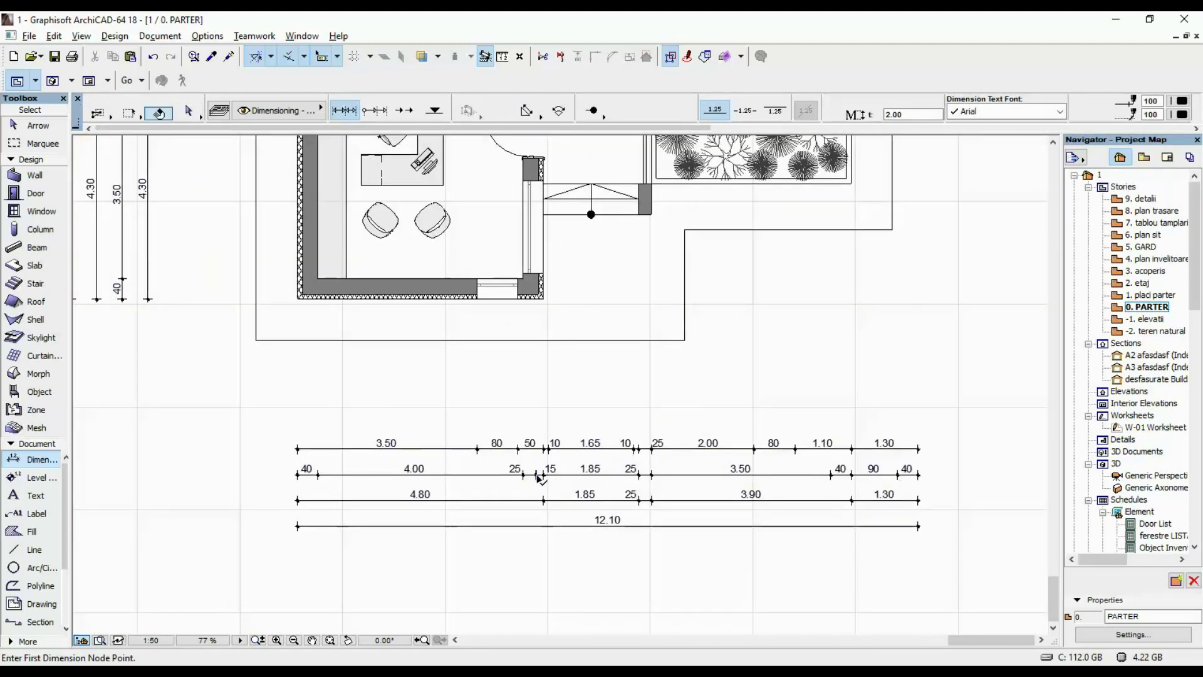
scroll(534, 472, "down", 2)
middle_click_drag(545, 193, 550, 210)
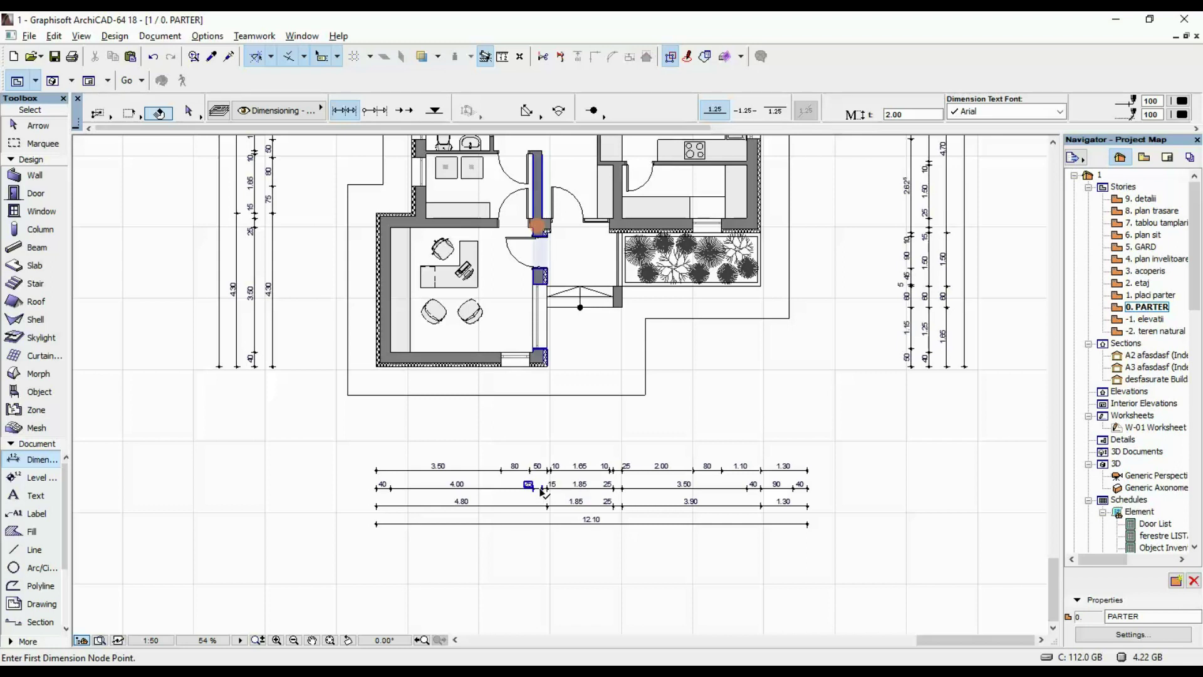
key("shift")
- Check the dimension chains on the kitchen and terrace side against the walls and openings from the entrance up to the terrace
middle_click_drag(510, 200, 502, 315)
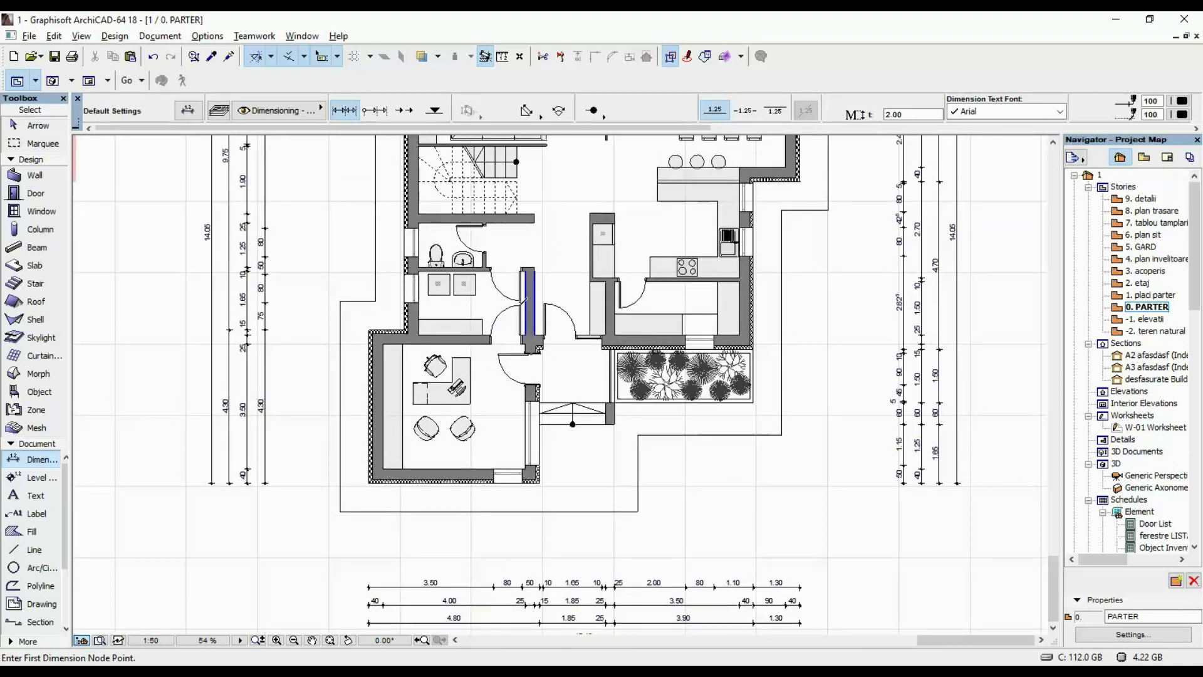
middle_click_drag(822, 352, 575, 352)
scroll(623, 431, "up", 2)
middle_click_drag(623, 431, 702, 407)
key("shift")
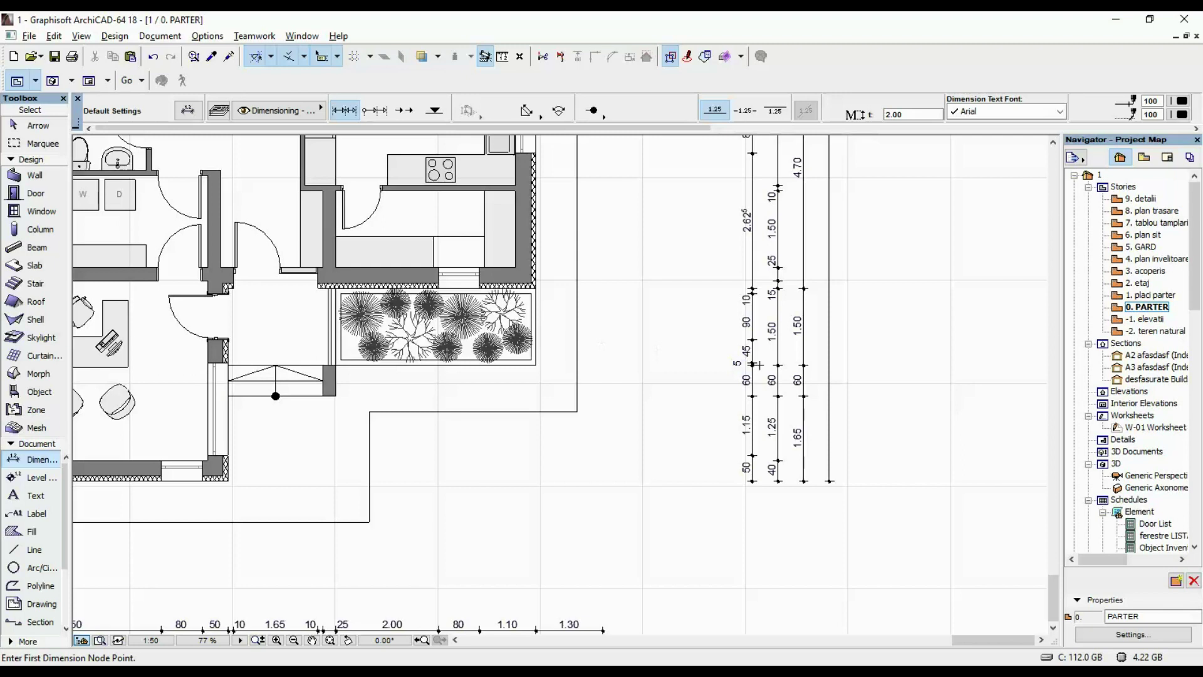
middle_click_drag(681, 288, 699, 476)
middle_click_drag(678, 327, 653, 492)
middle_click_drag(677, 272, 687, 384)
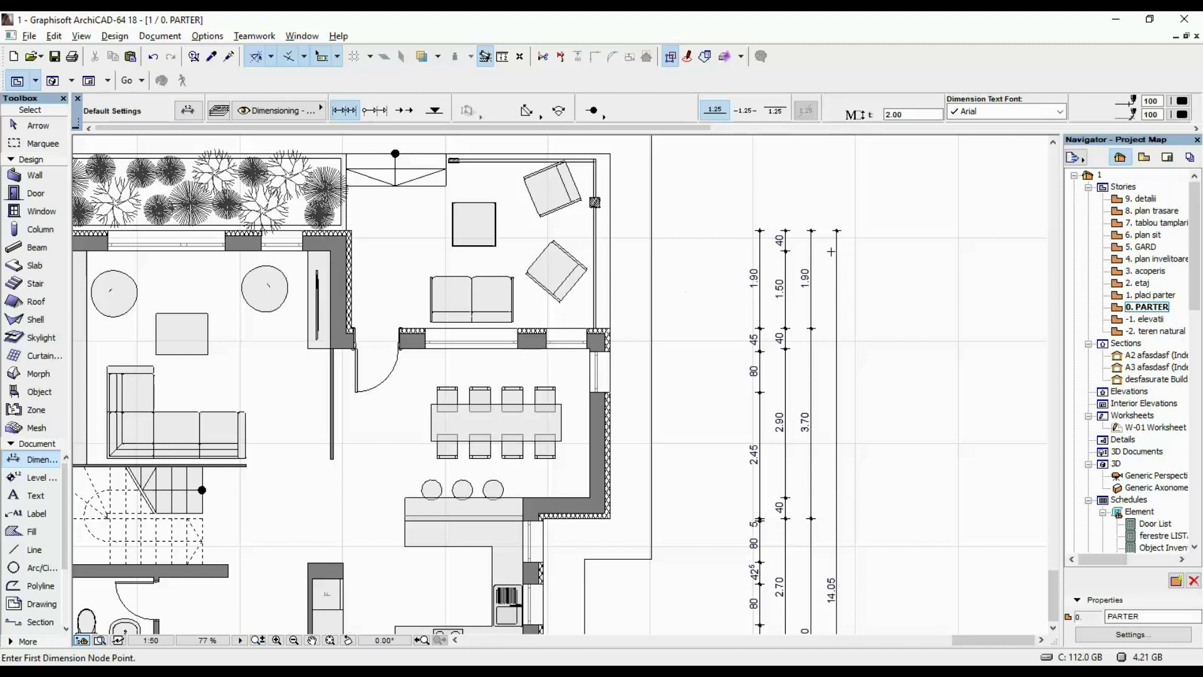
scroll(697, 330, "down", 2)
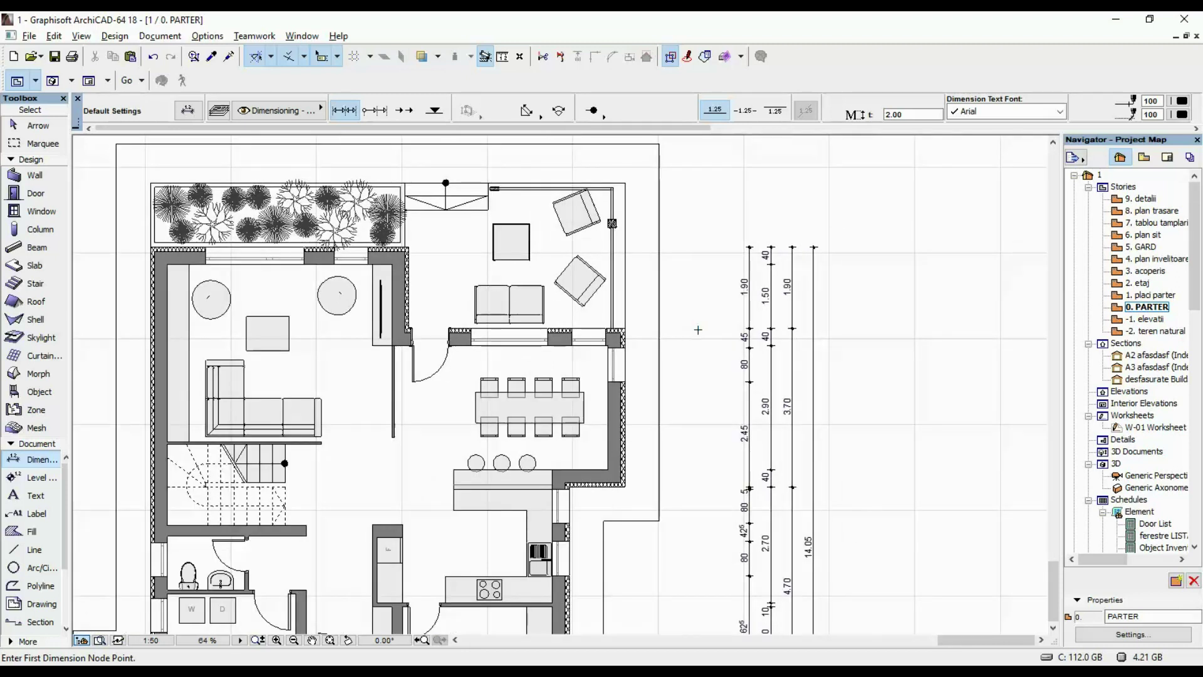
- Select all walls of the ground floor and start automatic interior dimensioning with the Column Endpoints option
scroll(679, 410, "down", 2)
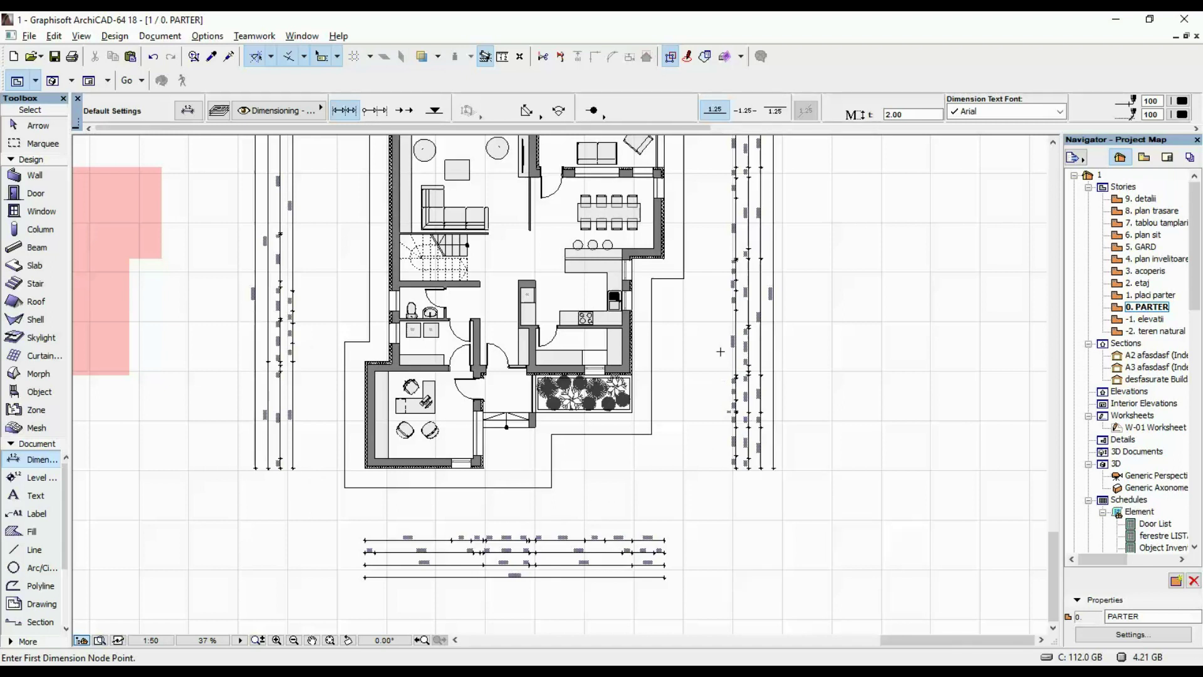
middle_click_drag(680, 316, 685, 384)
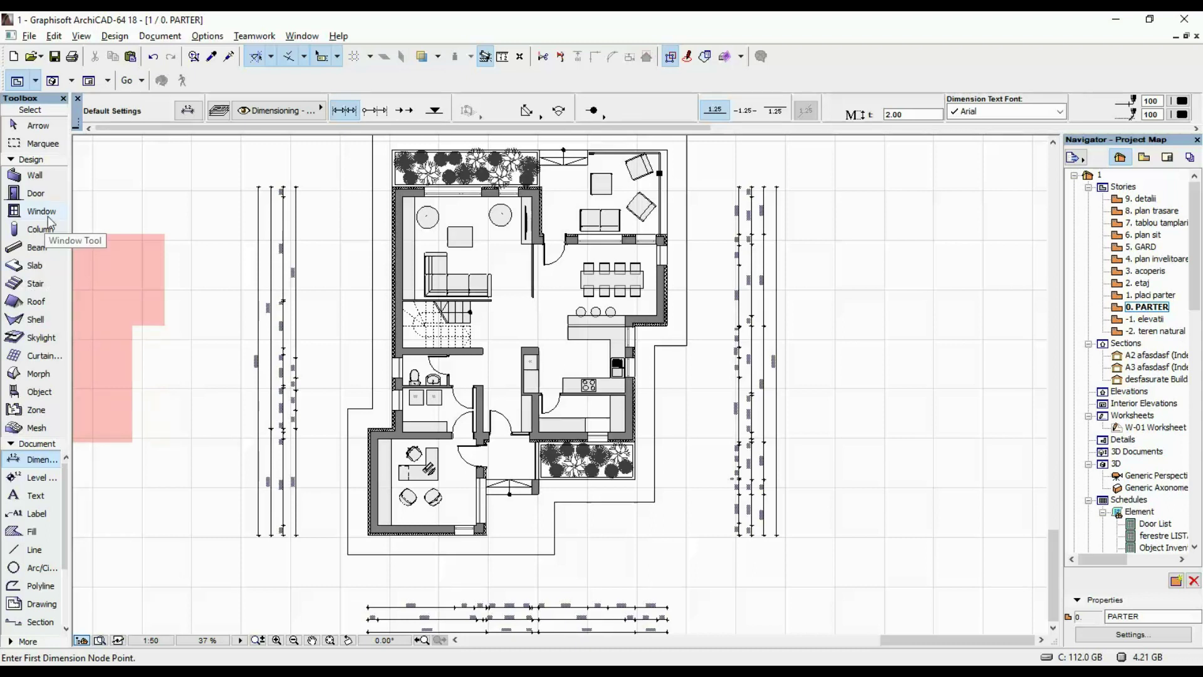
left_click(59, 182)
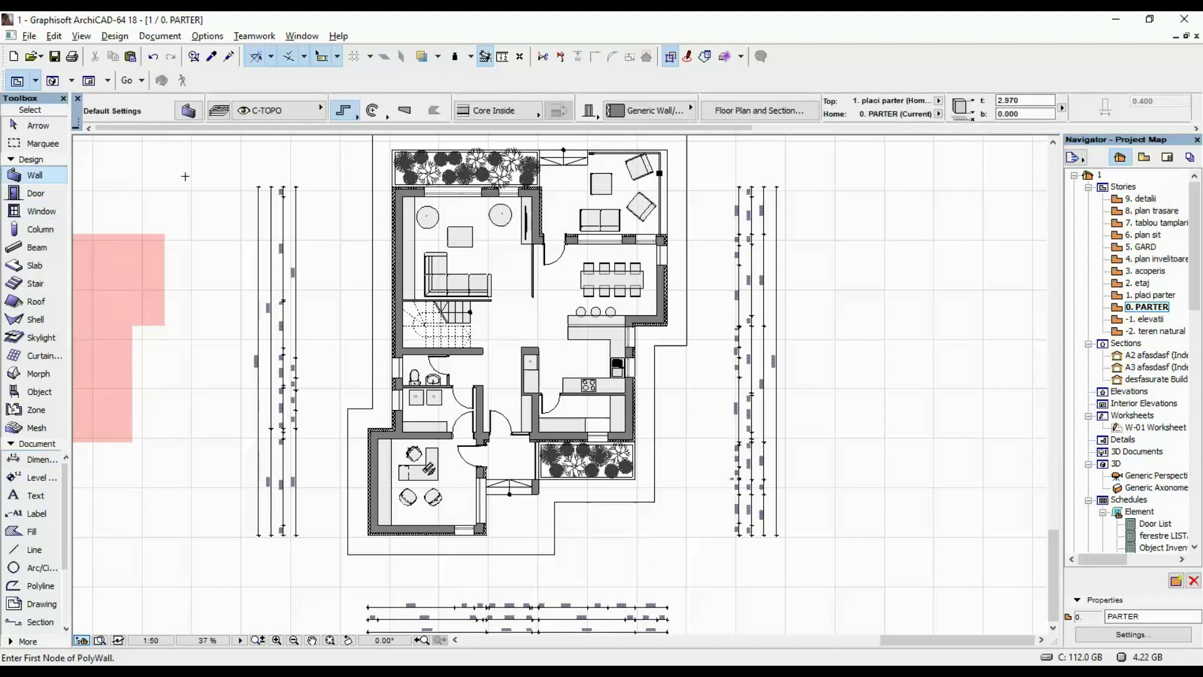
key("ctrl+a")
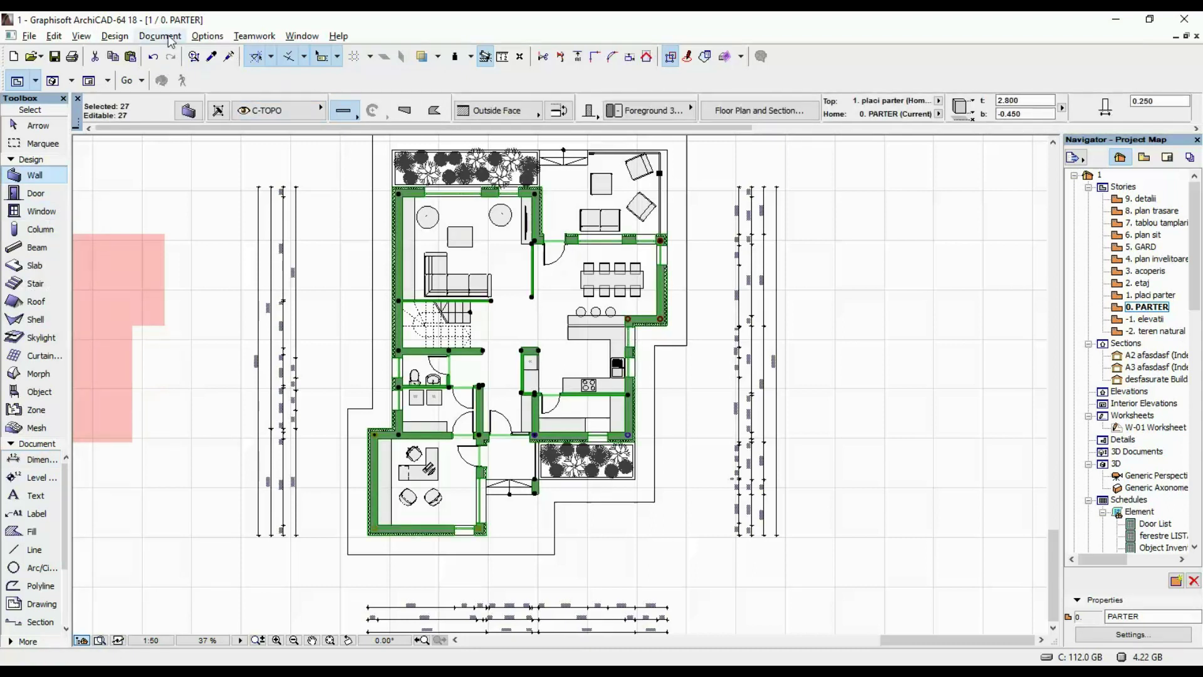
left_click(170, 39)
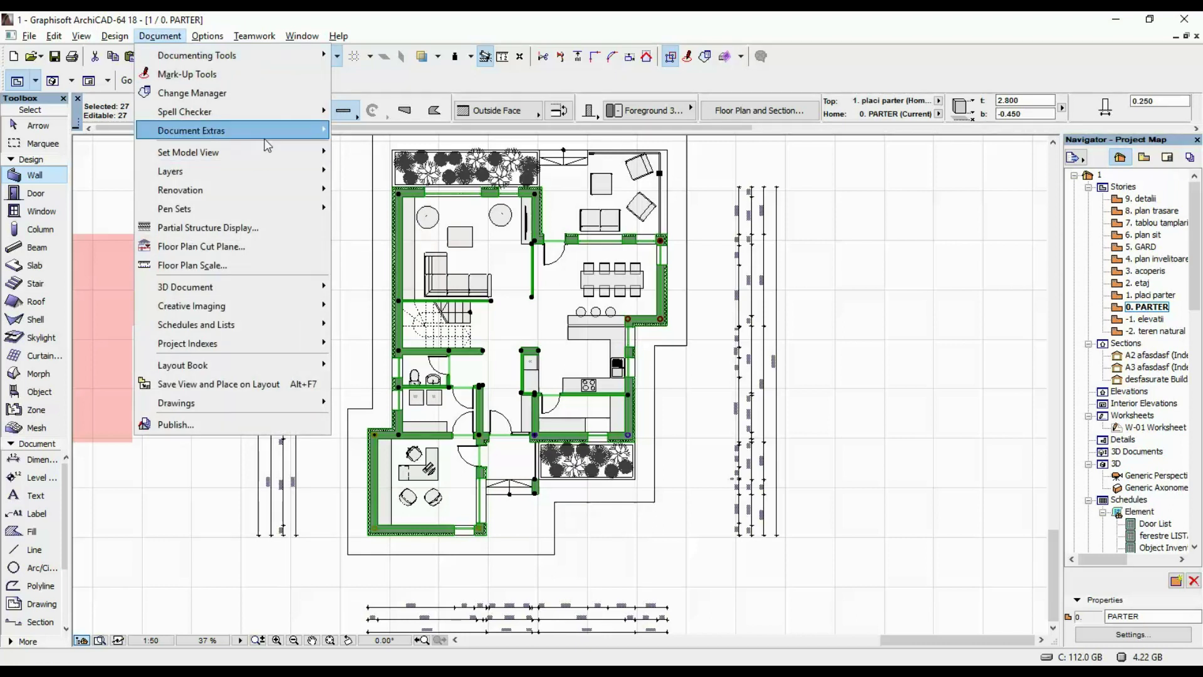
mouse_move(286, 133)
mouse_move(470, 194)
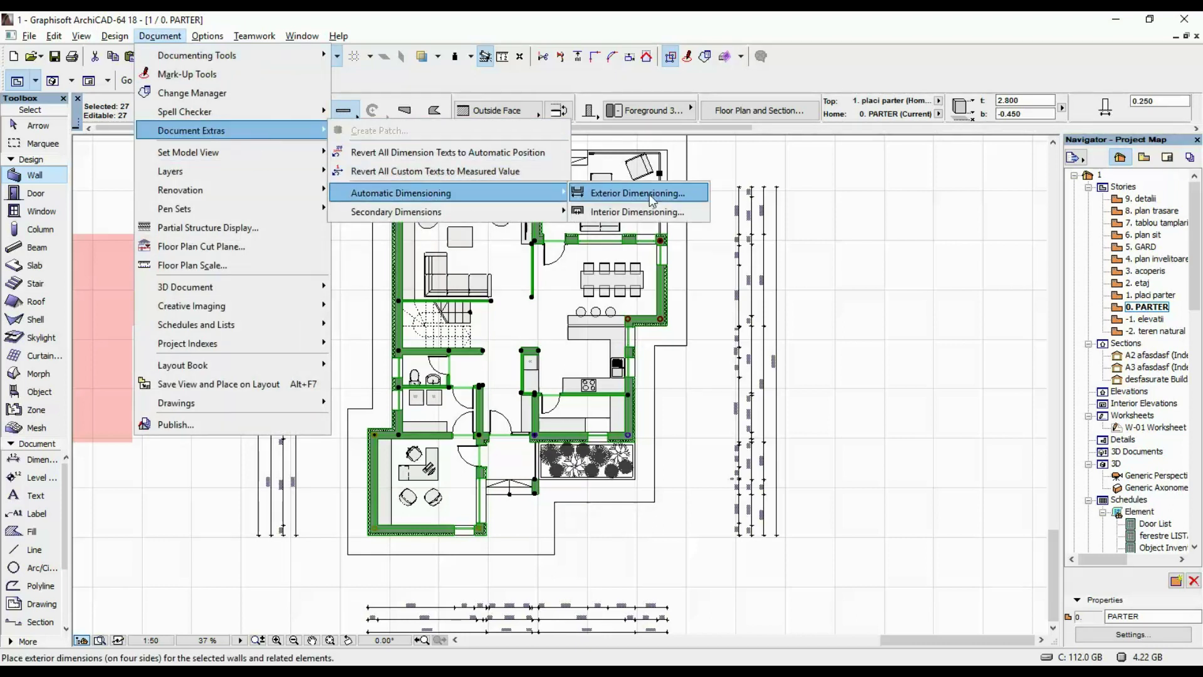
left_click(626, 209)
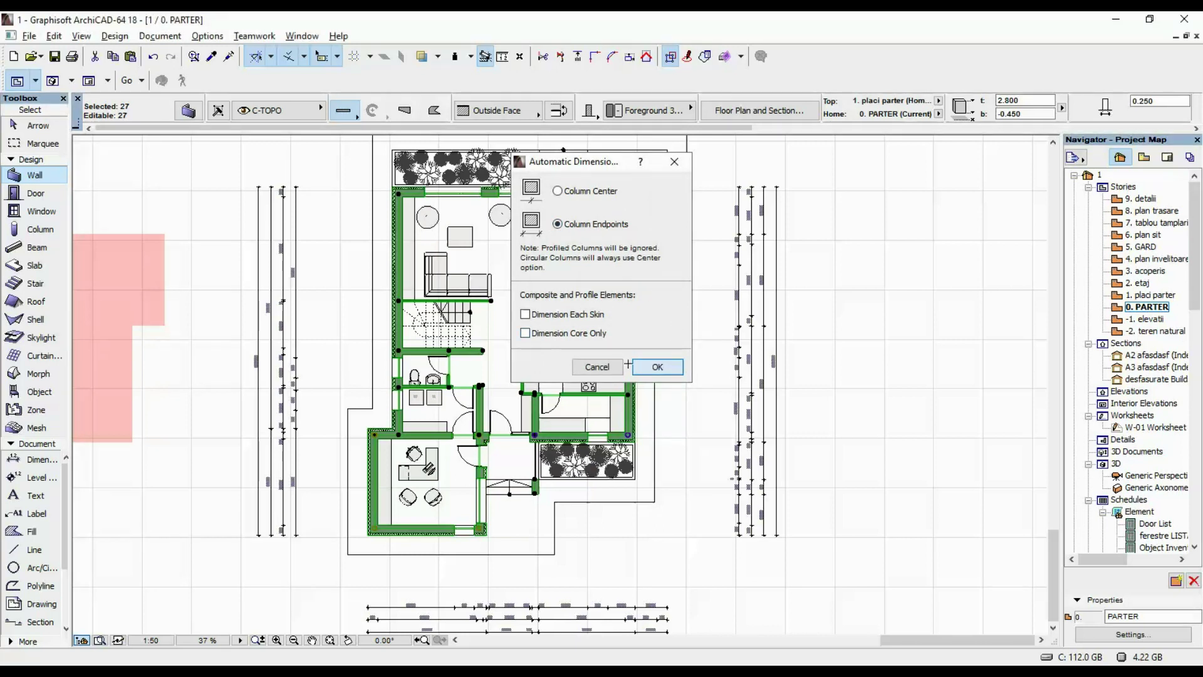
left_click(658, 367)
- Define a vertical dimensioning line from the living room's window wall to the office's outer wall and place the interior chain along it
scroll(425, 216, "up", 5)
left_click(415, 160)
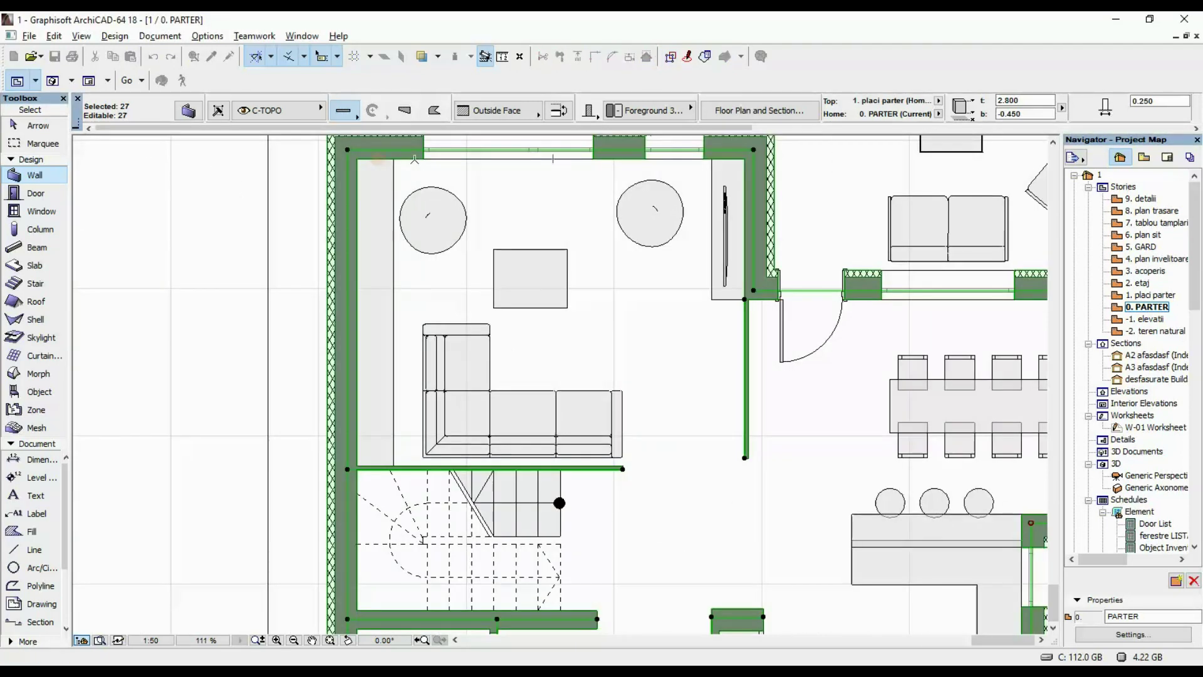
scroll(424, 282, "down", 3)
middle_click_drag(440, 617, 470, 381)
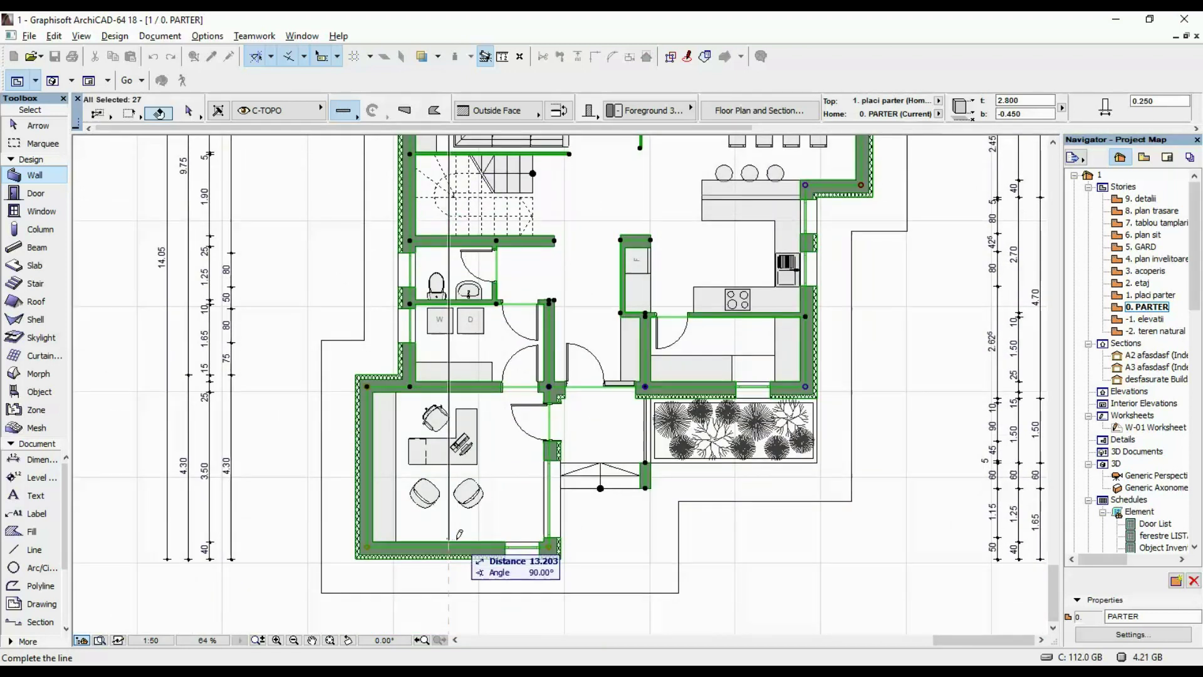
left_click(448, 542)
left_click(450, 542)
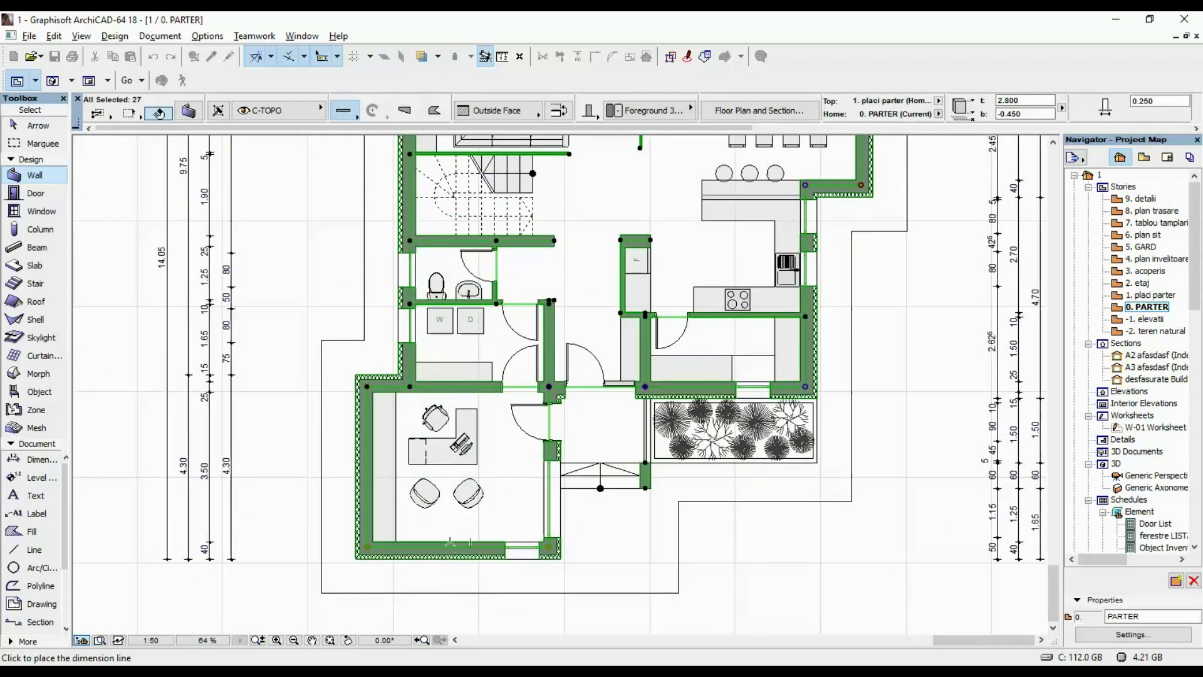
left_click(457, 469)
- Check the new interior dimension chain from the office through the bathroom and stairs to the living room, and deselect the walls
scroll(448, 496, "up", 4)
scroll(448, 496, "down", 4)
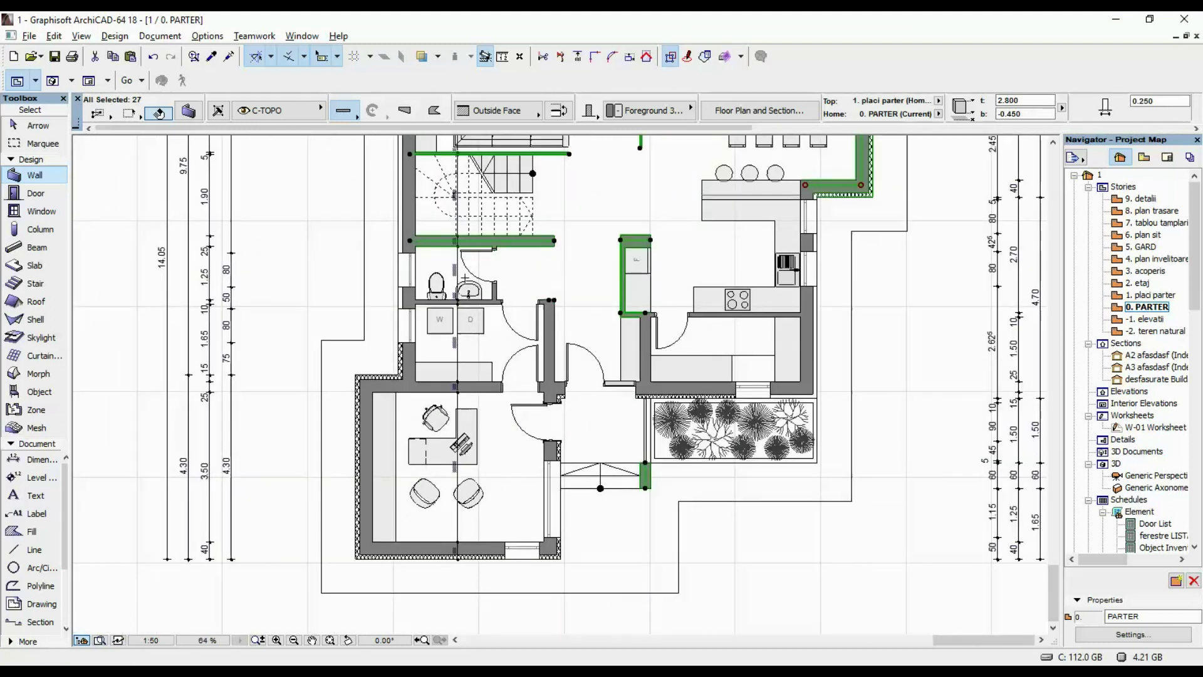
middle_click_drag(459, 267, 459, 473)
scroll(460, 188, "up", 7)
scroll(446, 192, "down", 7)
middle_click_drag(451, 209, 469, 217)
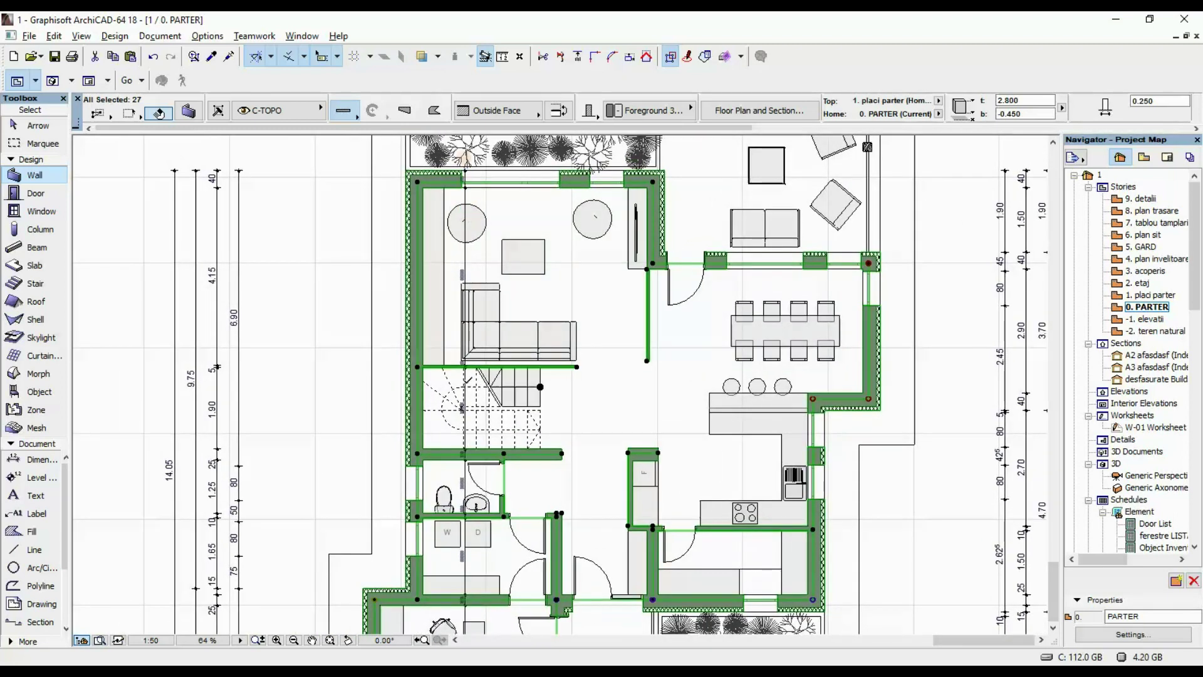
middle_click_drag(522, 460, 527, 387)
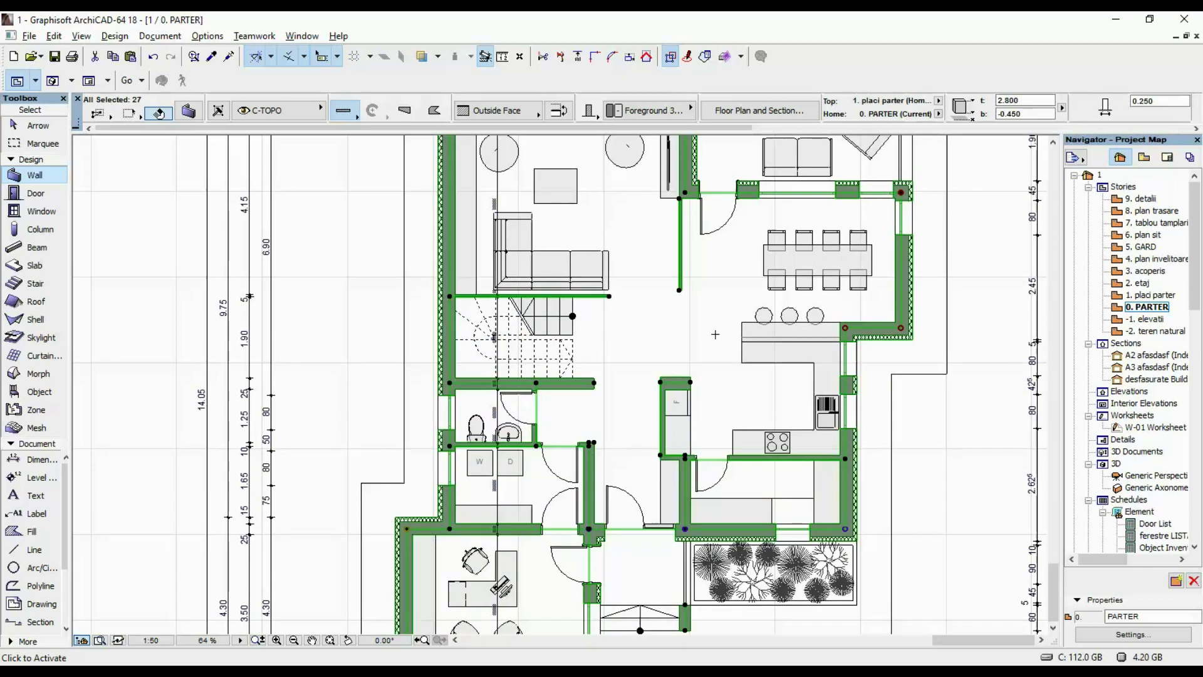
middle_click_drag(714, 338, 663, 410)
key("Escape")
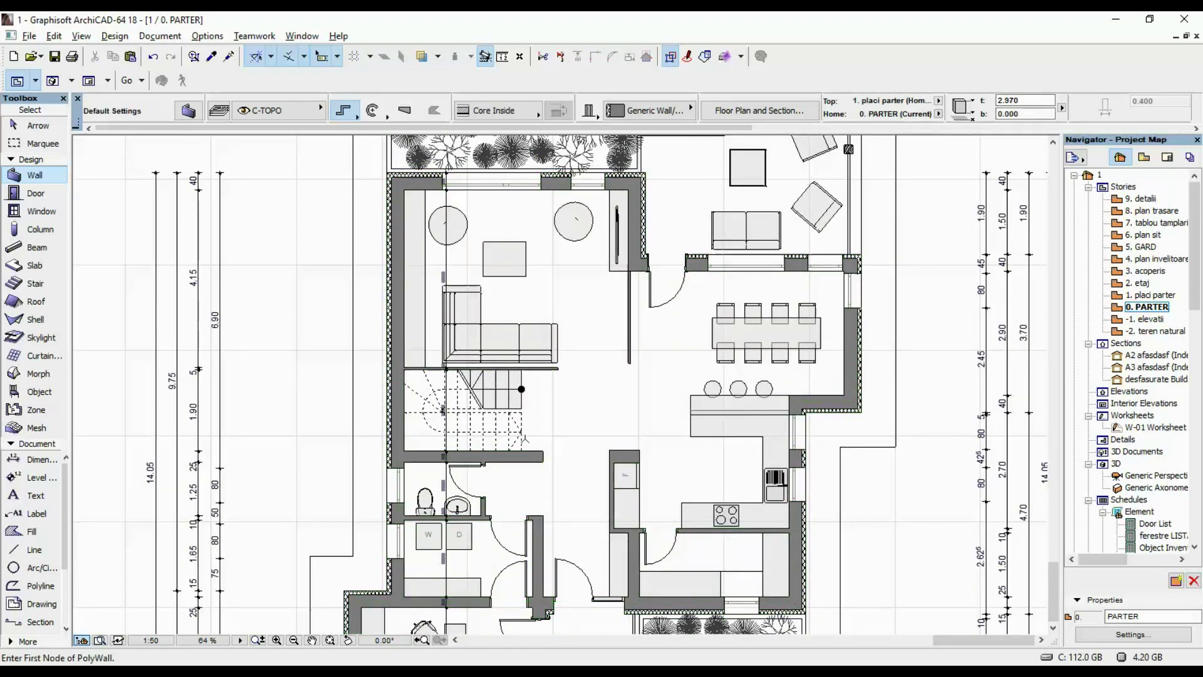
scroll(534, 315, "down", 2)
middle_click_drag(534, 315, 547, 256)
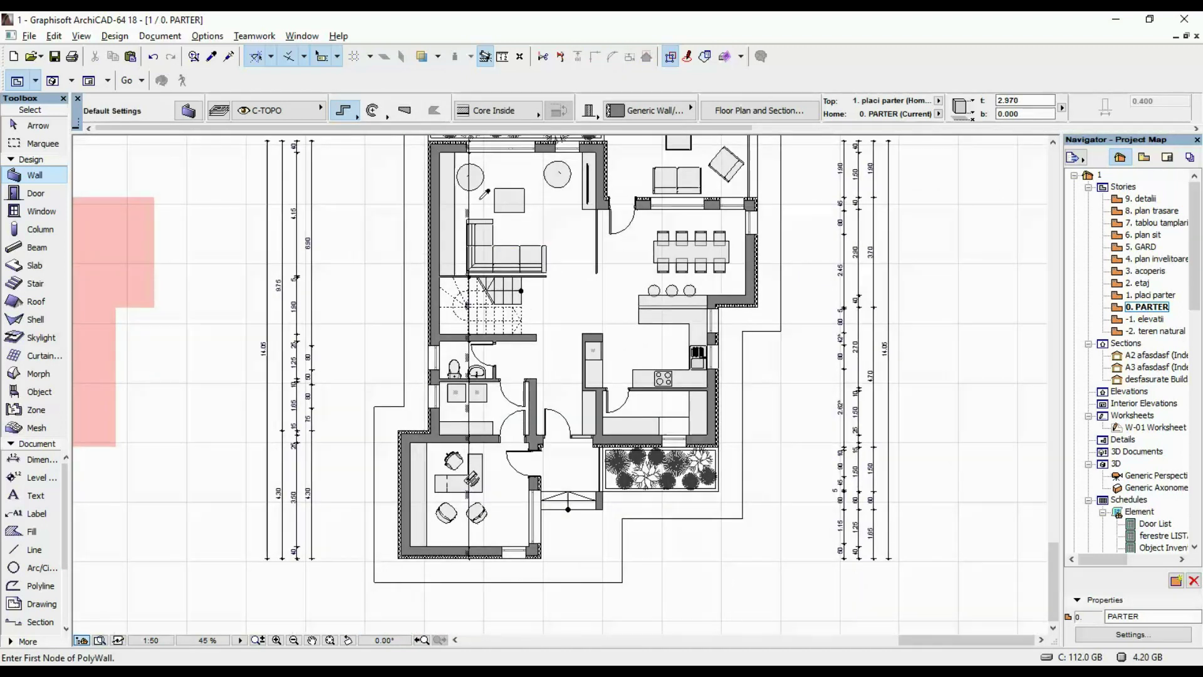
- Place a vertical dimension chain through the dining area and kitchen, from the terrace wall to the pantry's outer wall, using the existing interior chain's settings
left_click(467, 251, "alt")
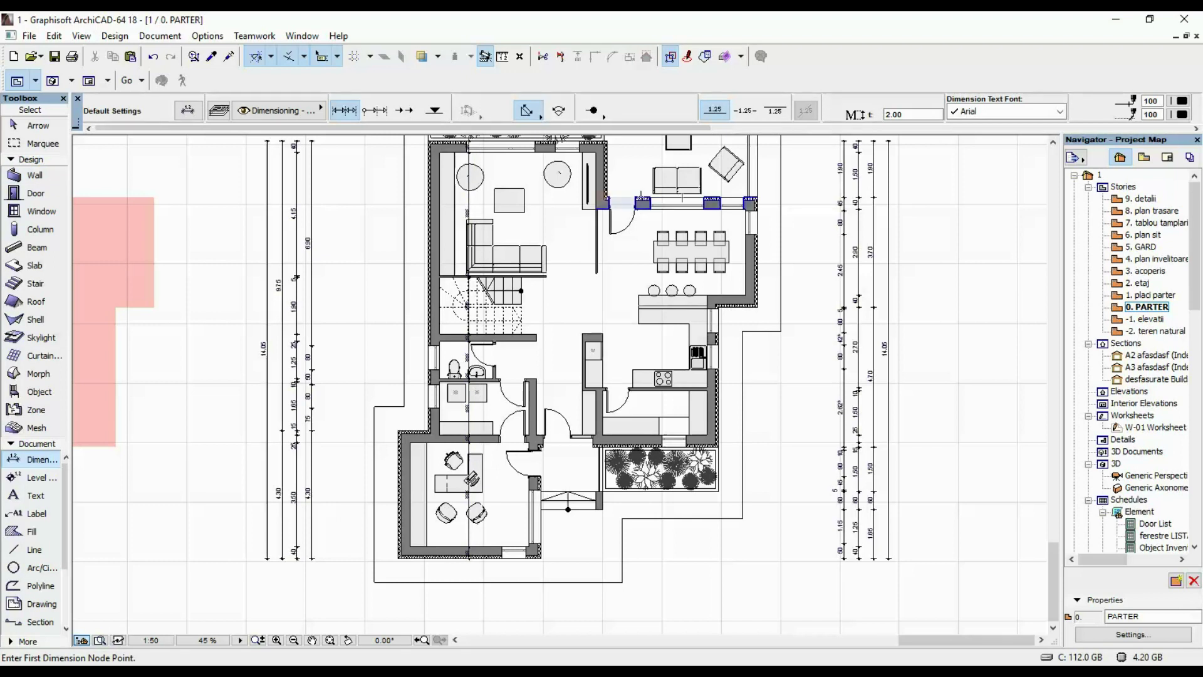
left_click(636, 208)
scroll(629, 462, "up", 4)
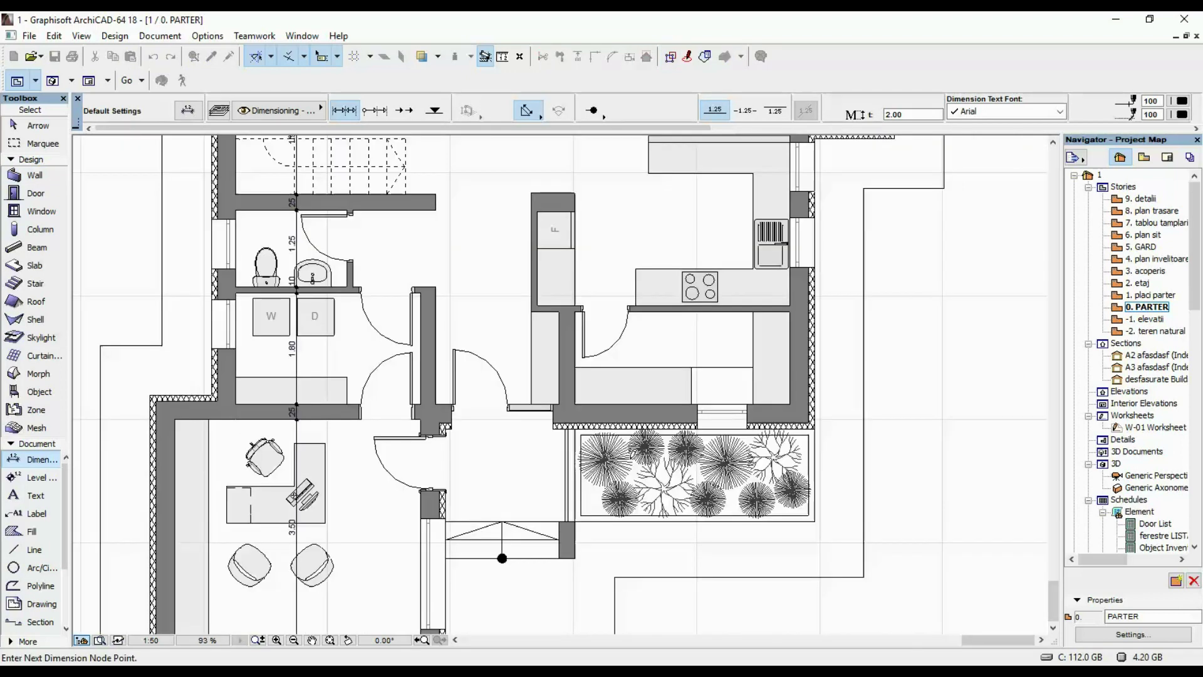
right_click(628, 424)
left_click(674, 467)
left_click(672, 338)
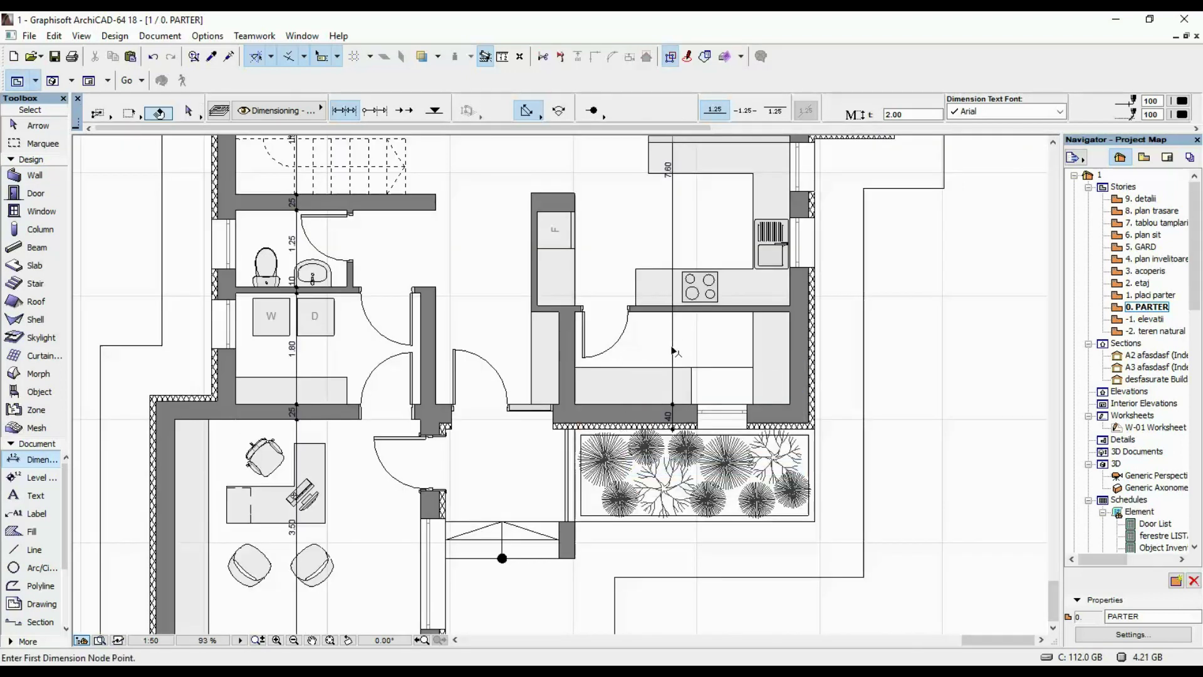
- Add witness points at both faces of the kitchen-pantry partition and at the wall edge by the bar counter to the kitchen chain
middle_click_drag(694, 374, 674, 496)
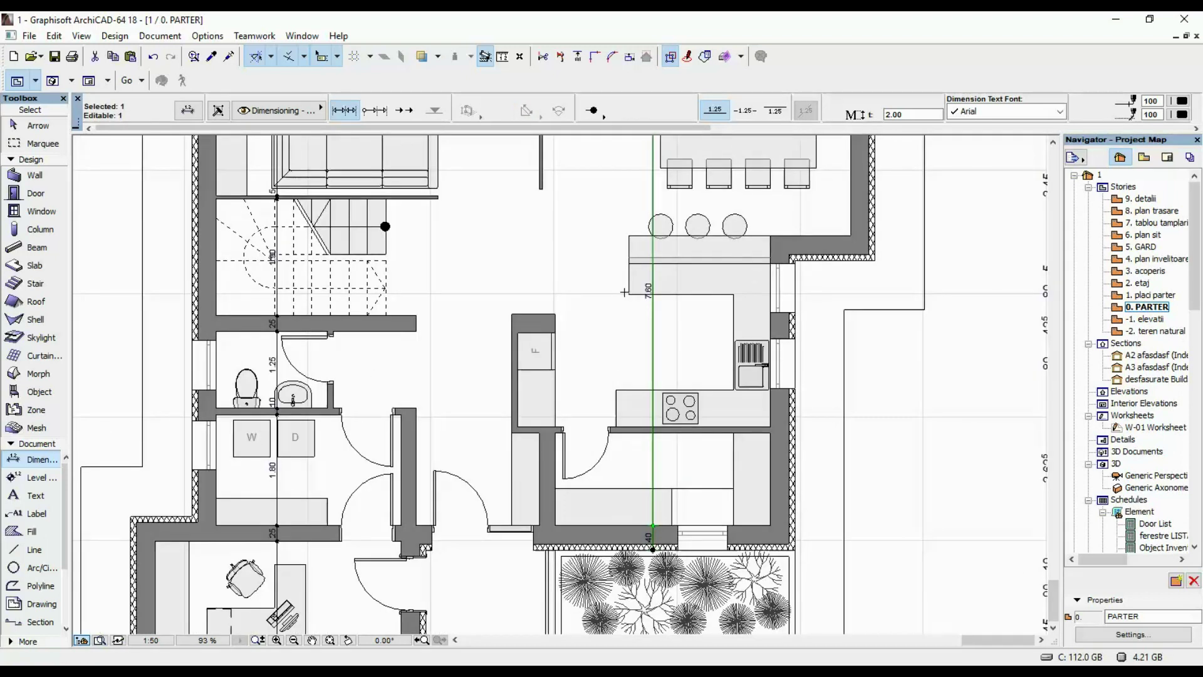
scroll(770, 388, "up", 3)
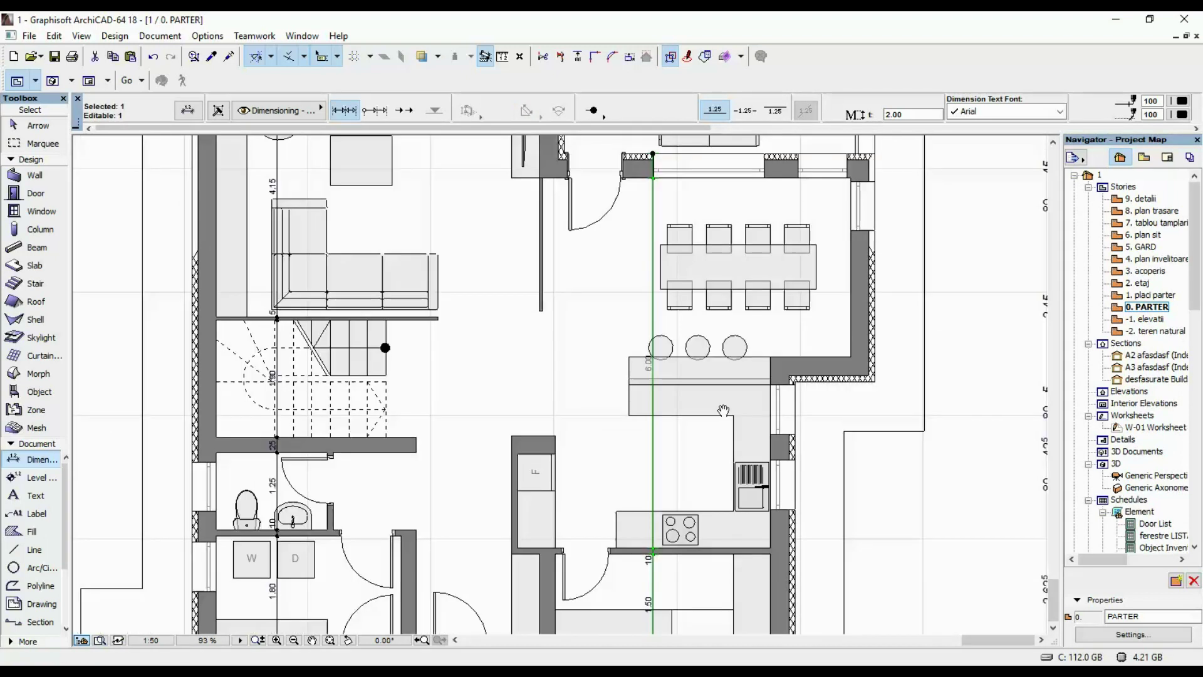
left_click(770, 357)
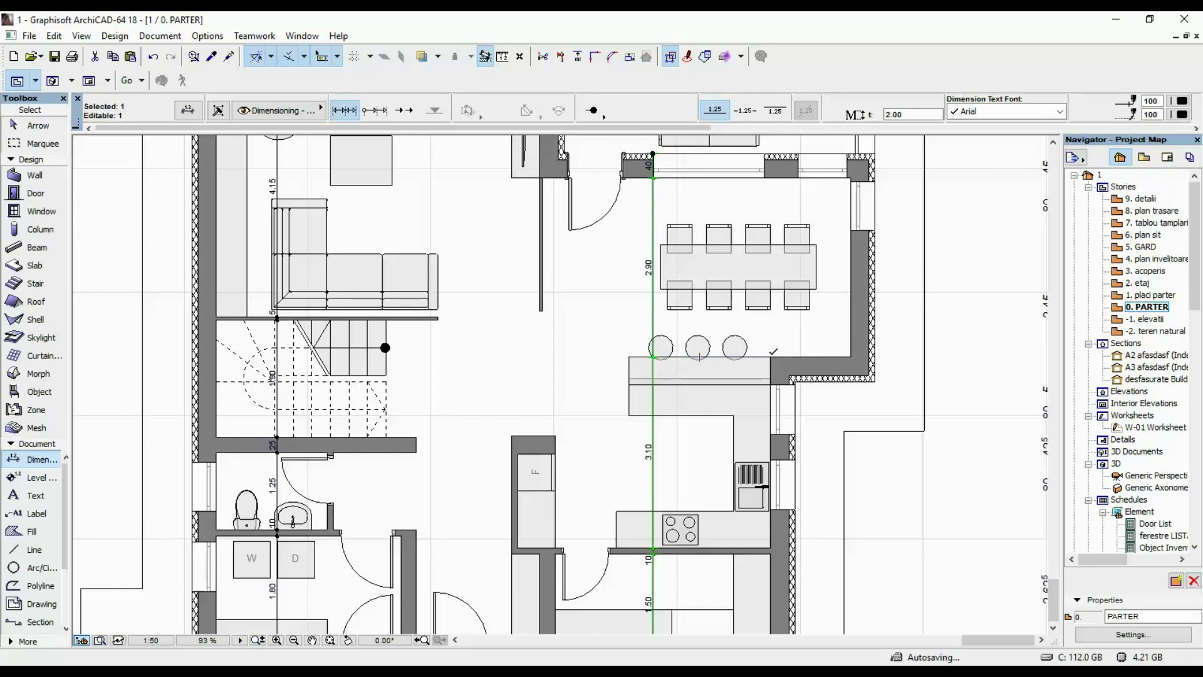
middle_click_drag(743, 306, 658, 271)
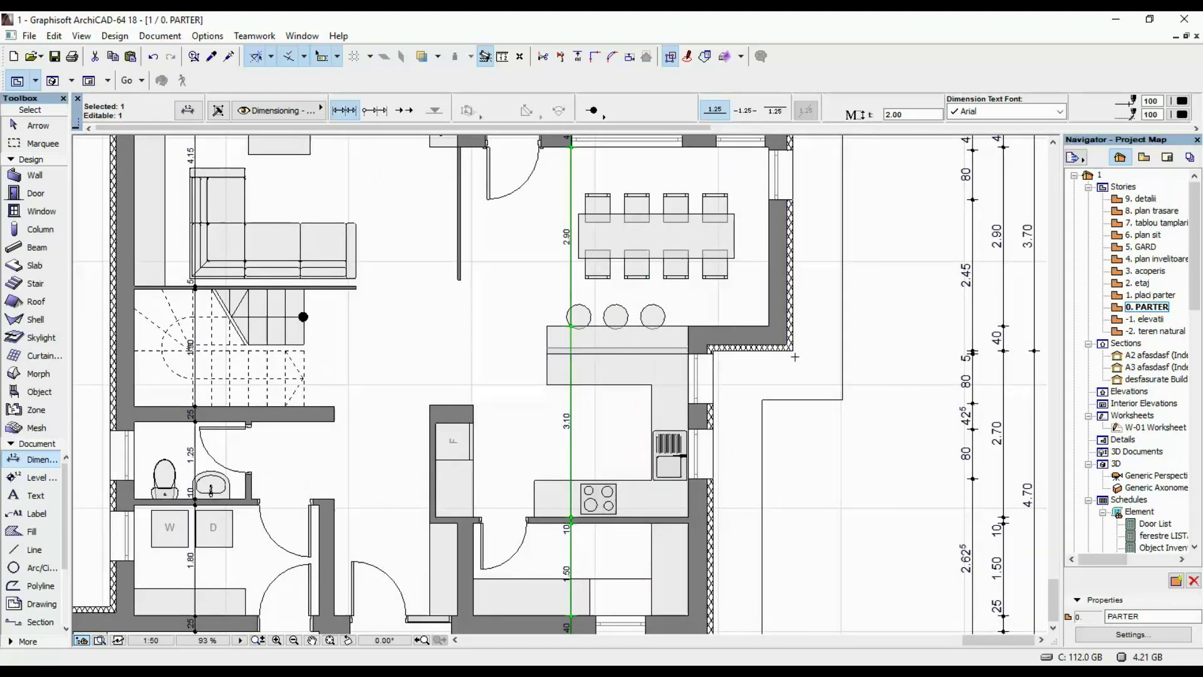
key("Escape")
- Try to place a copy of the kitchen dimension chain beside the pantry door and undo the copy
scroll(632, 300, "down", 5)
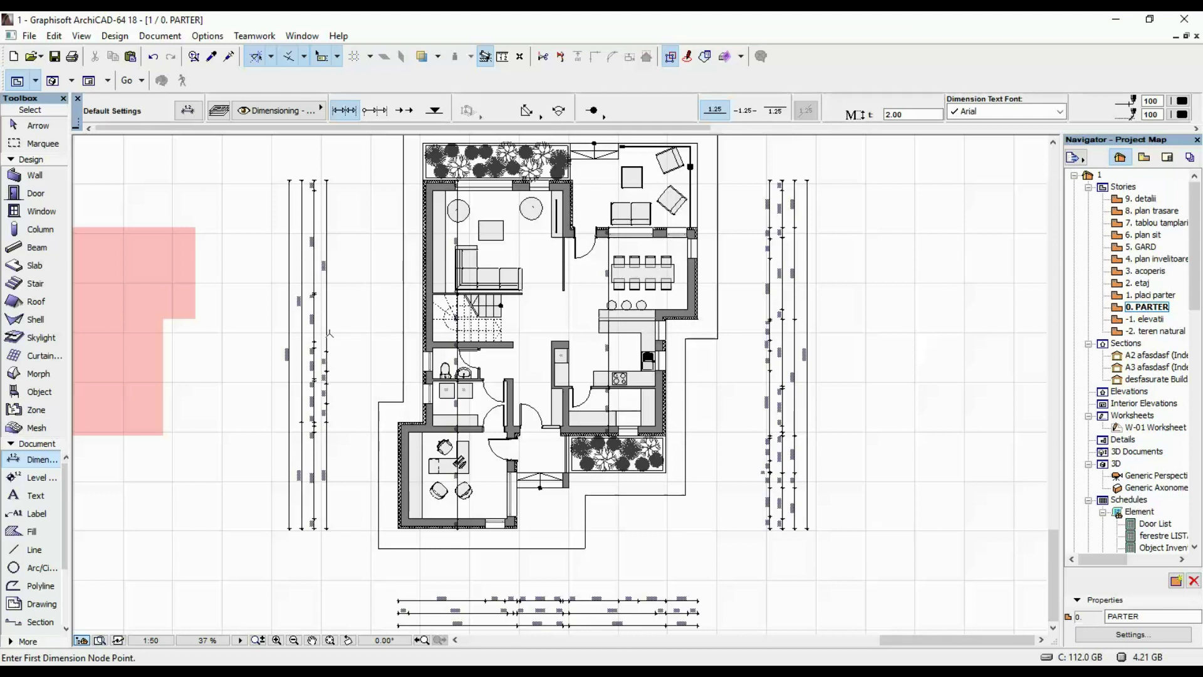
scroll(552, 262, "up", 3)
middle_click_drag(519, 244, 507, 291)
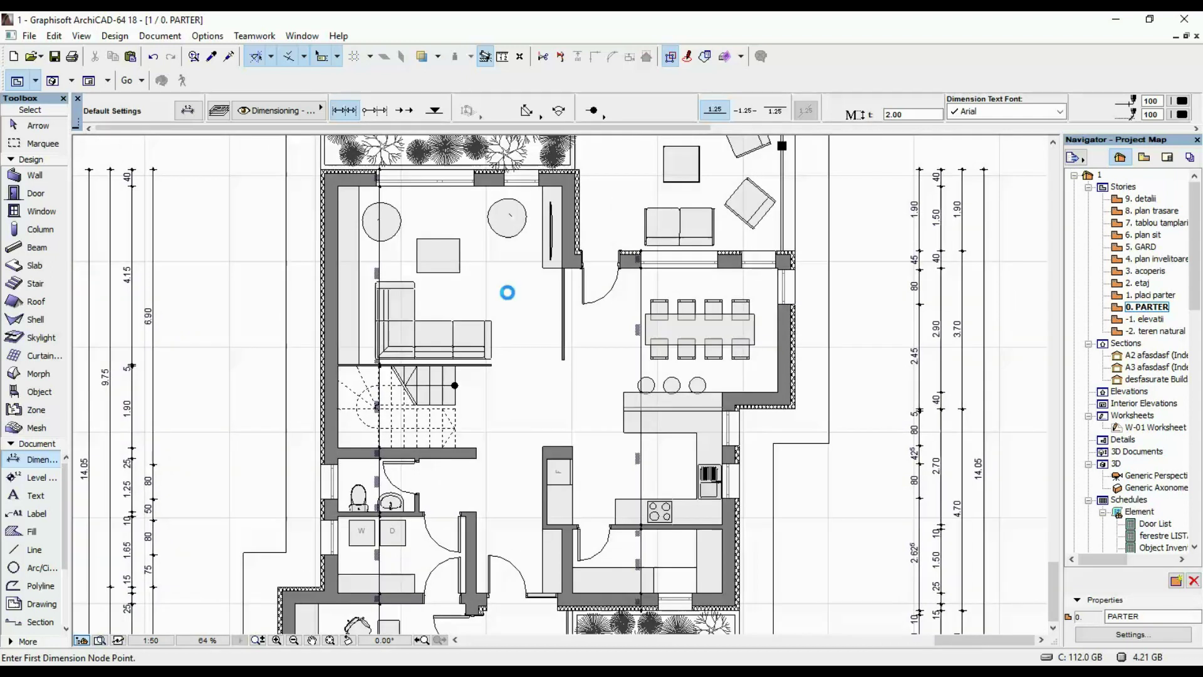
middle_click_drag(701, 392, 667, 282)
scroll(605, 366, "up", 5)
left_click(604, 397, "shift")
key("ctrl+shift+d")
left_click(691, 308)
left_click(574, 308)
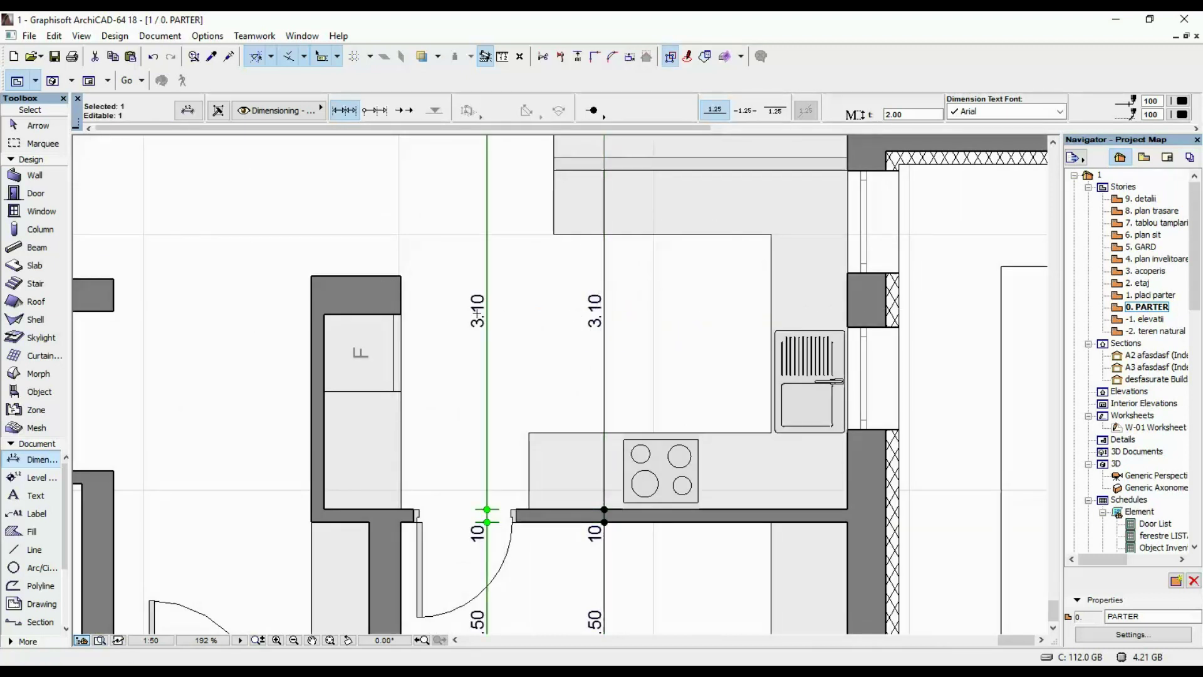
key("ctrl+z")
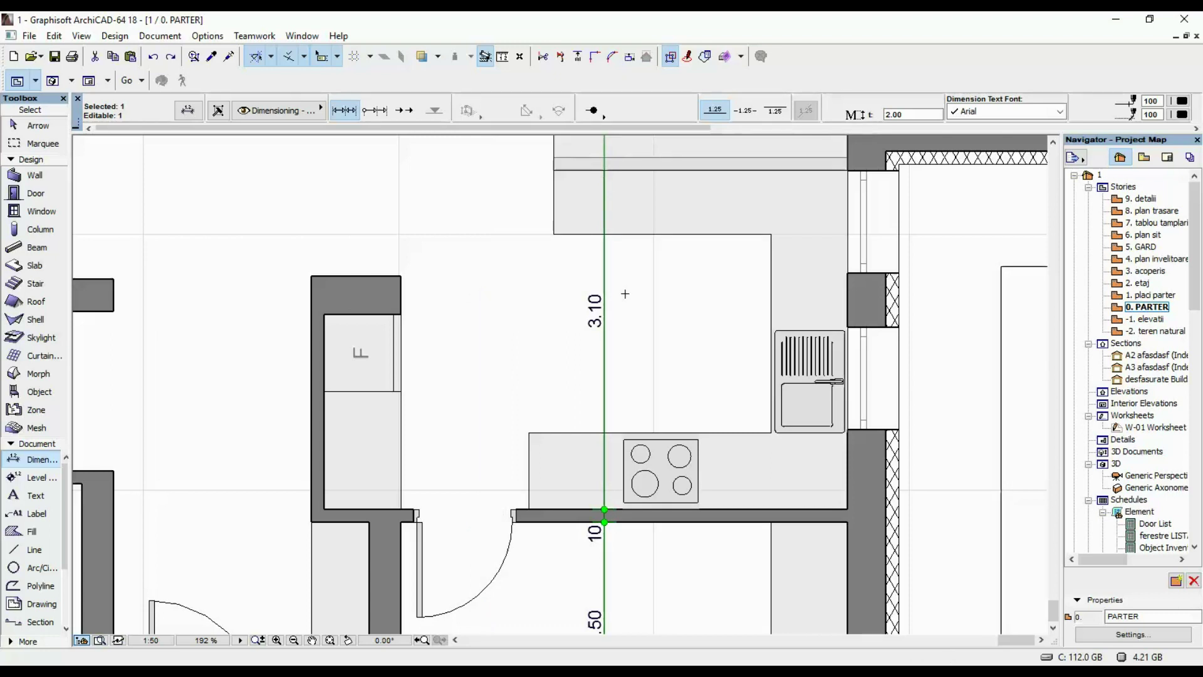
- Drag a copy of the kitchen dimension chain next to the fridge niche and add witness points at both edges of its end wall
key("ctrl+shift+d")
left_click(639, 292)
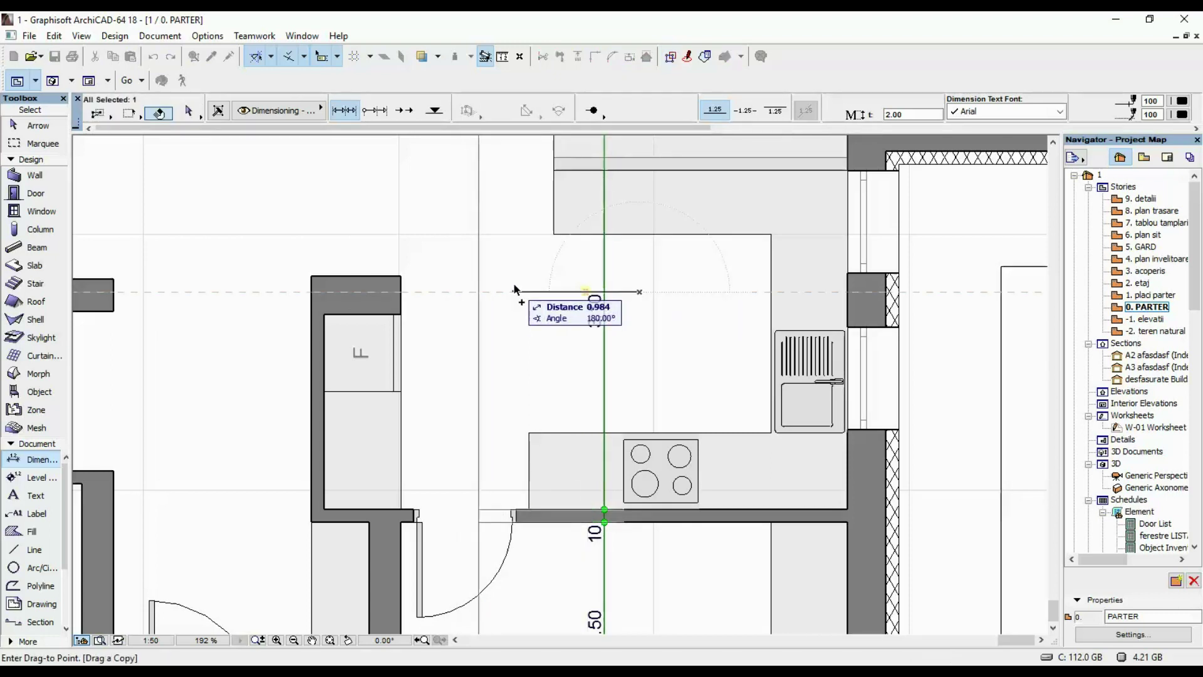
left_click(493, 291)
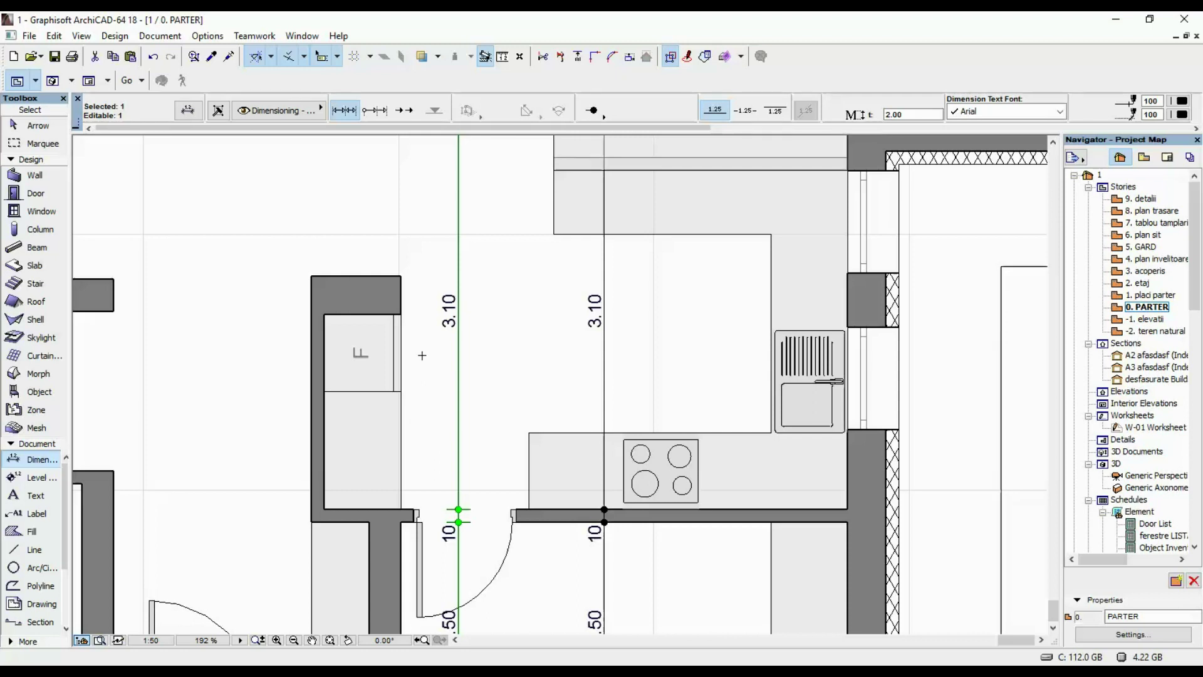
left_click(401, 314)
left_click(401, 275)
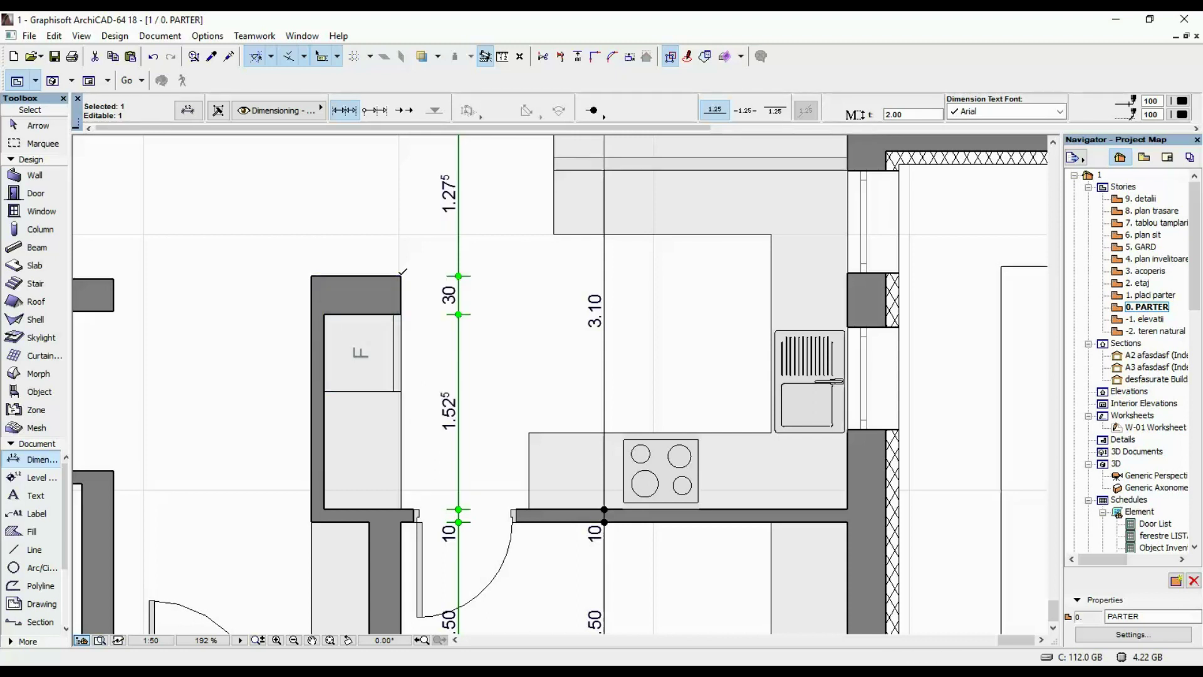
- Add a witness point at the edge of the pantry counter to the copied dimension chain
scroll(434, 344, "down", 4)
middle_click_drag(435, 316, 474, 212)
scroll(476, 290, "up", 5)
middle_click_drag(463, 391, 494, 263)
left_click(475, 392, "ctrl")
scroll(500, 336, "down", 5)
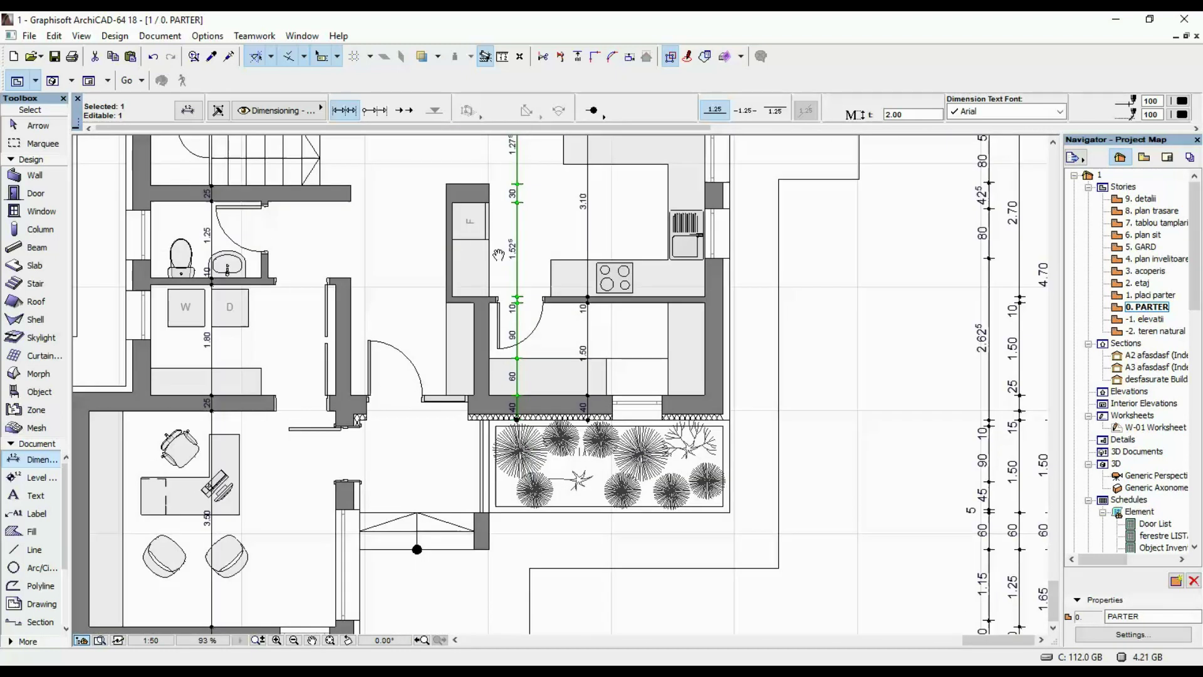
- Add a witness point at the free end of the thin living-room partition to the copied chain, and deselect the chain at the terrace wall
scroll(498, 255, "up", 5)
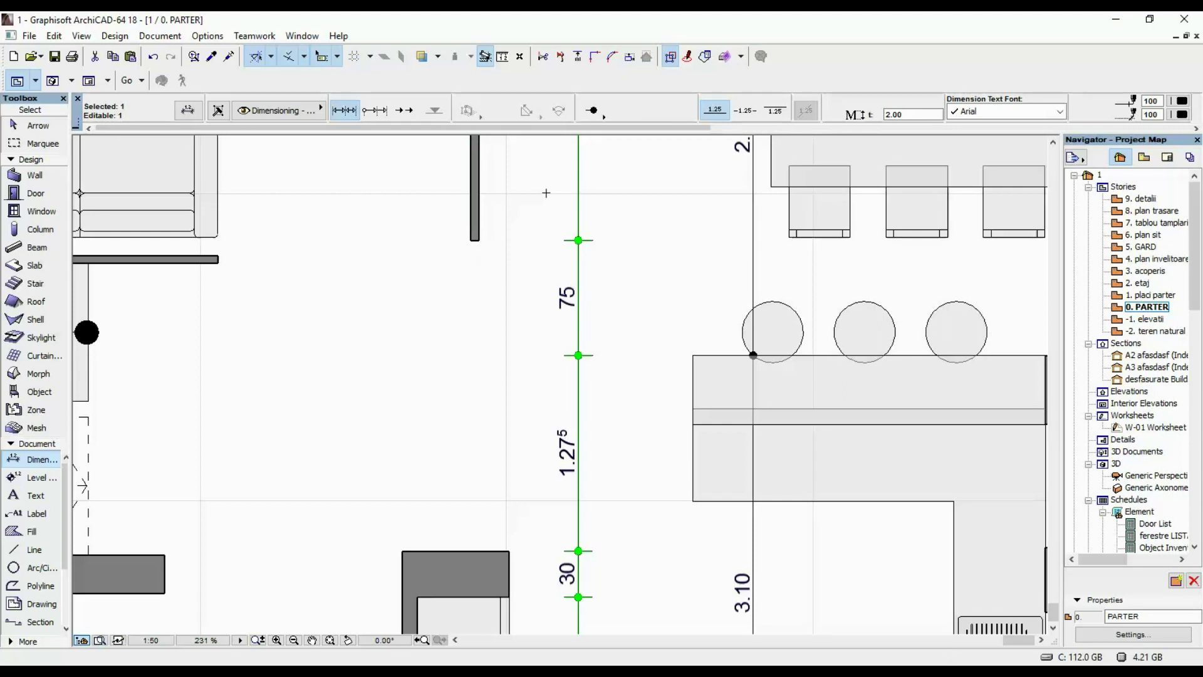
middle_click_drag(546, 193, 542, 422)
scroll(542, 422, "down", 3)
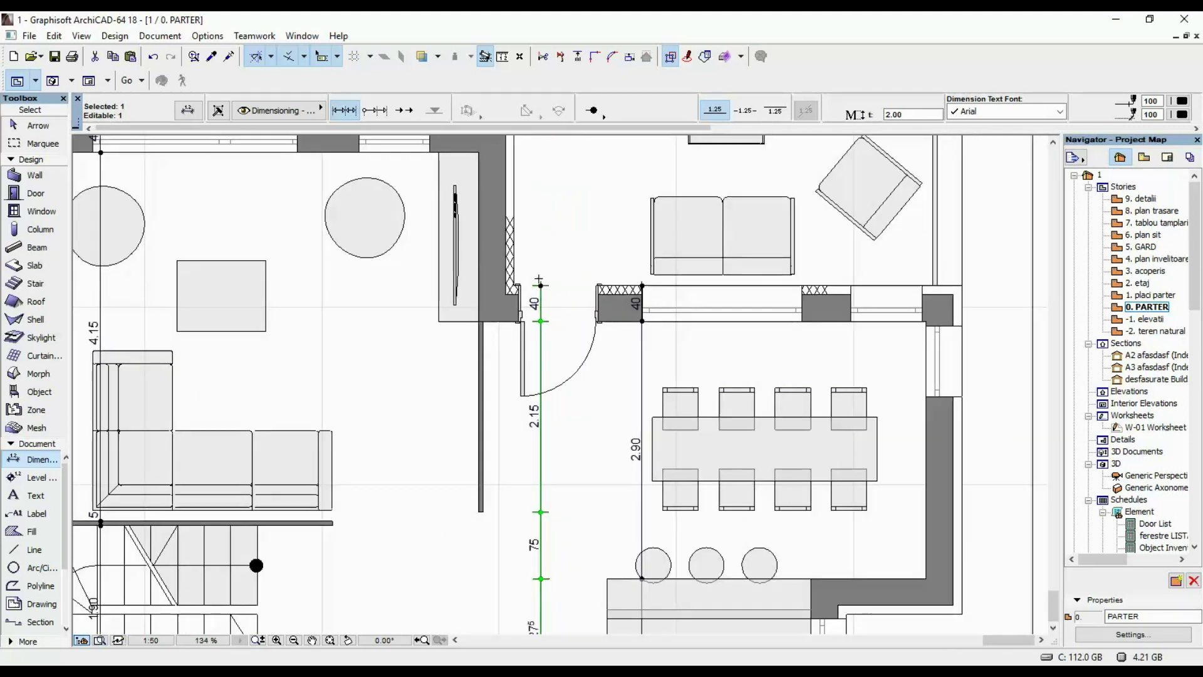
scroll(508, 137, "up", 1)
middle_click_drag(508, 136, 535, 215)
left_click(541, 192, "ctrl")
key("Escape")
- Inspect the text settings of the copied chain's segment between the bar counter and the fridge niche's end wall, and deselect the text
middle_click_drag(637, 531, 595, 238)
middle_click_drag(563, 407, 566, 194)
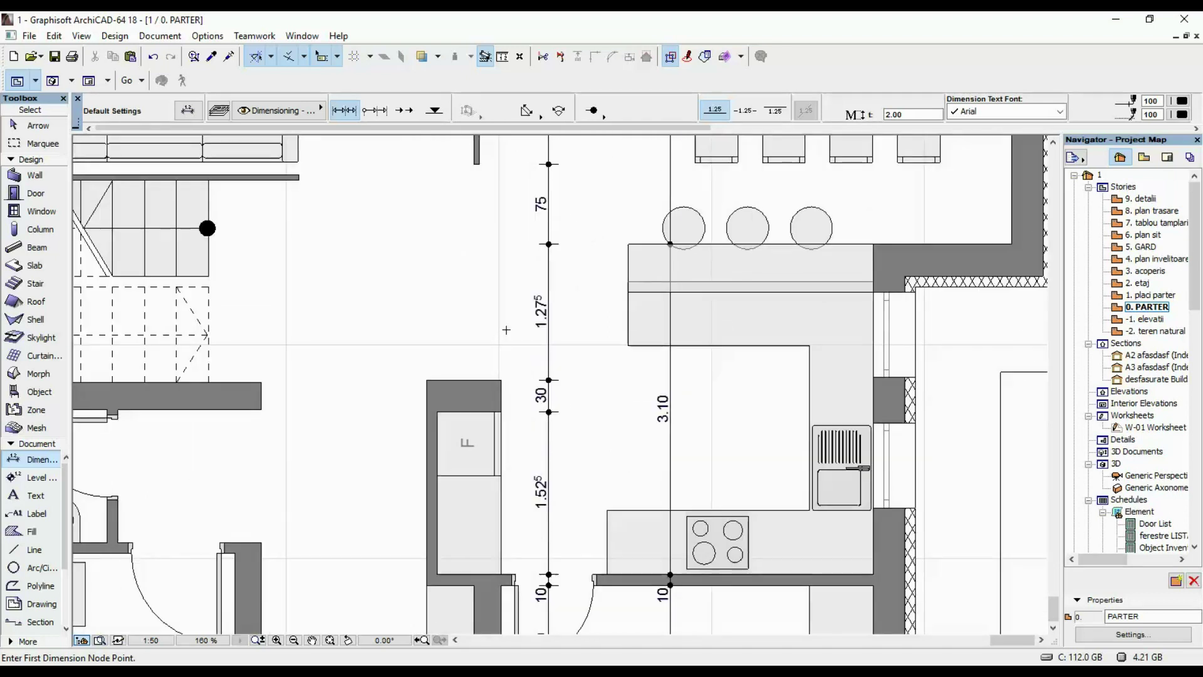
scroll(571, 321, "up", 4)
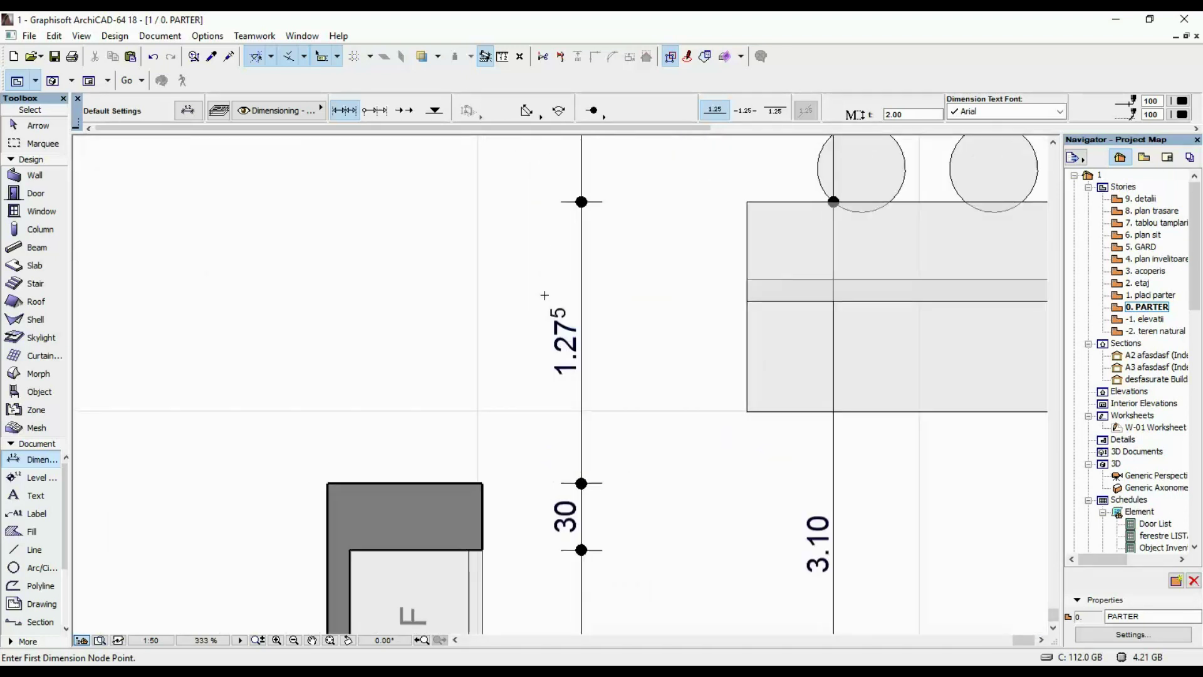
middle_click_drag(563, 294, 568, 363)
left_click(581, 452)
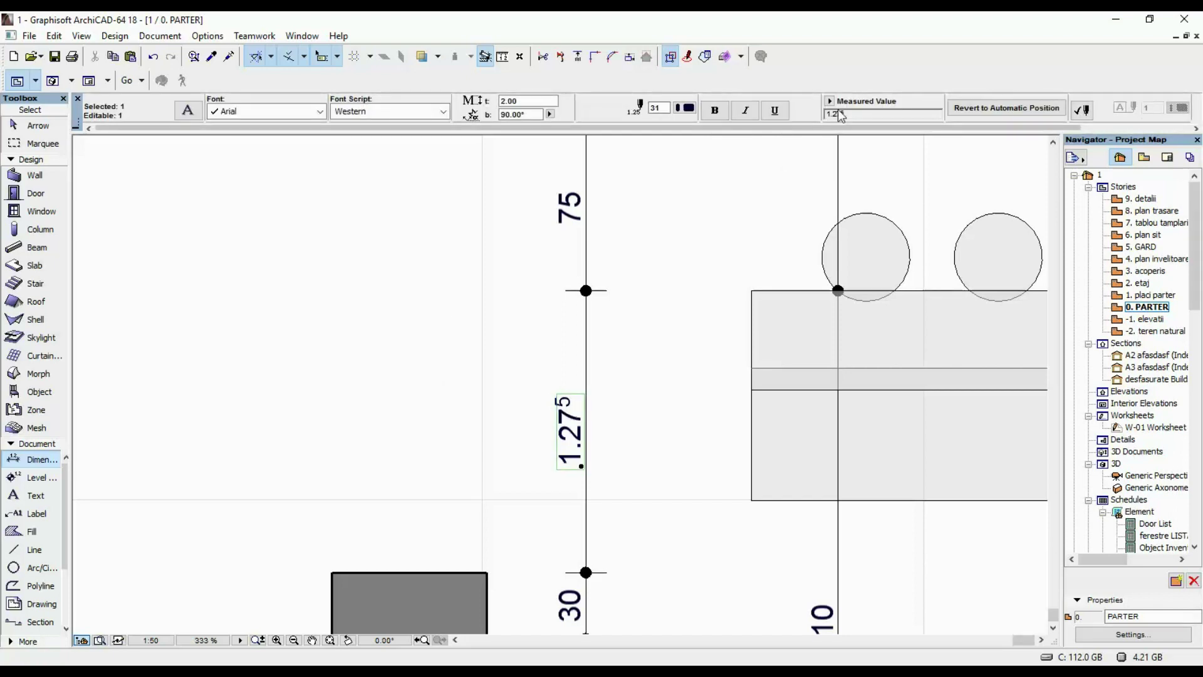
key("Escape")
scroll(680, 301, "down", 4)
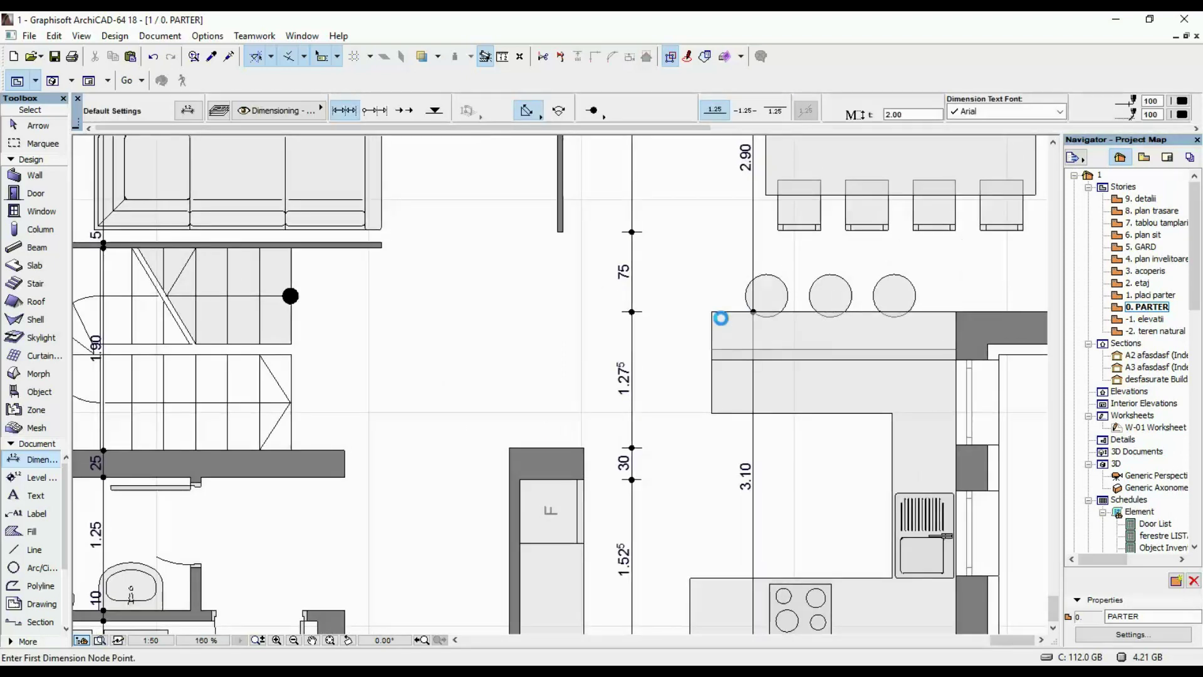
- Try to move the fridge niche's end wall toward the bar counter and extend the side wall to it, and undo both changes
middle_click_drag(618, 397, 645, 215)
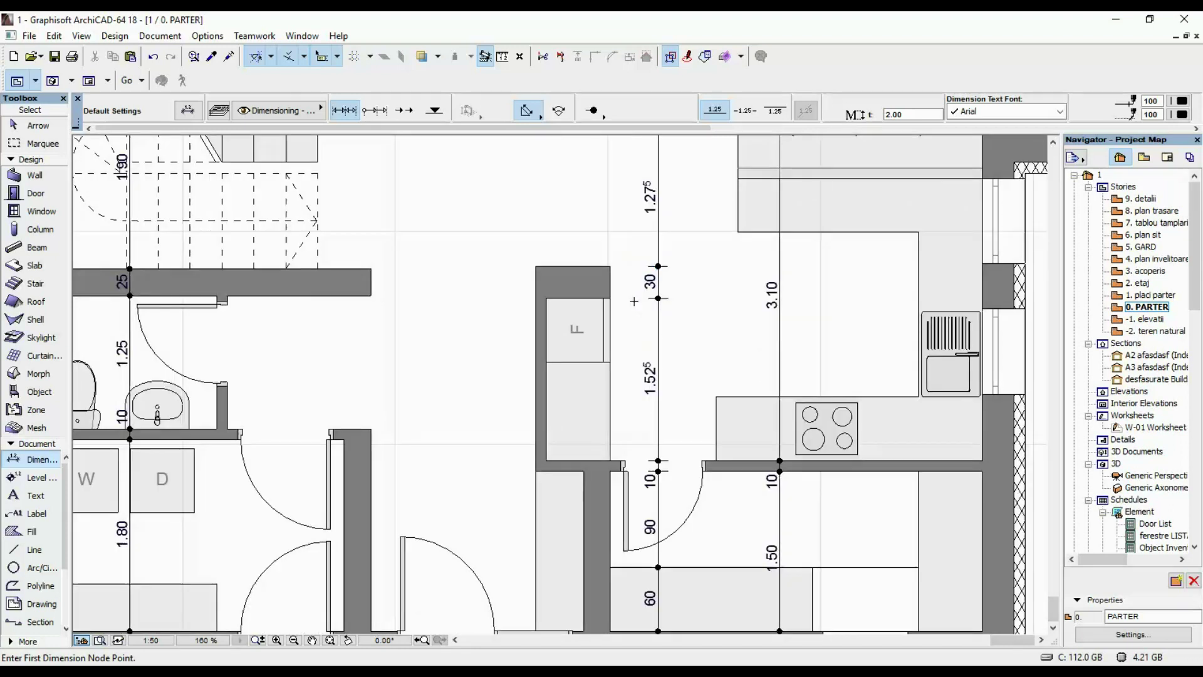
left_click(600, 268, "shift")
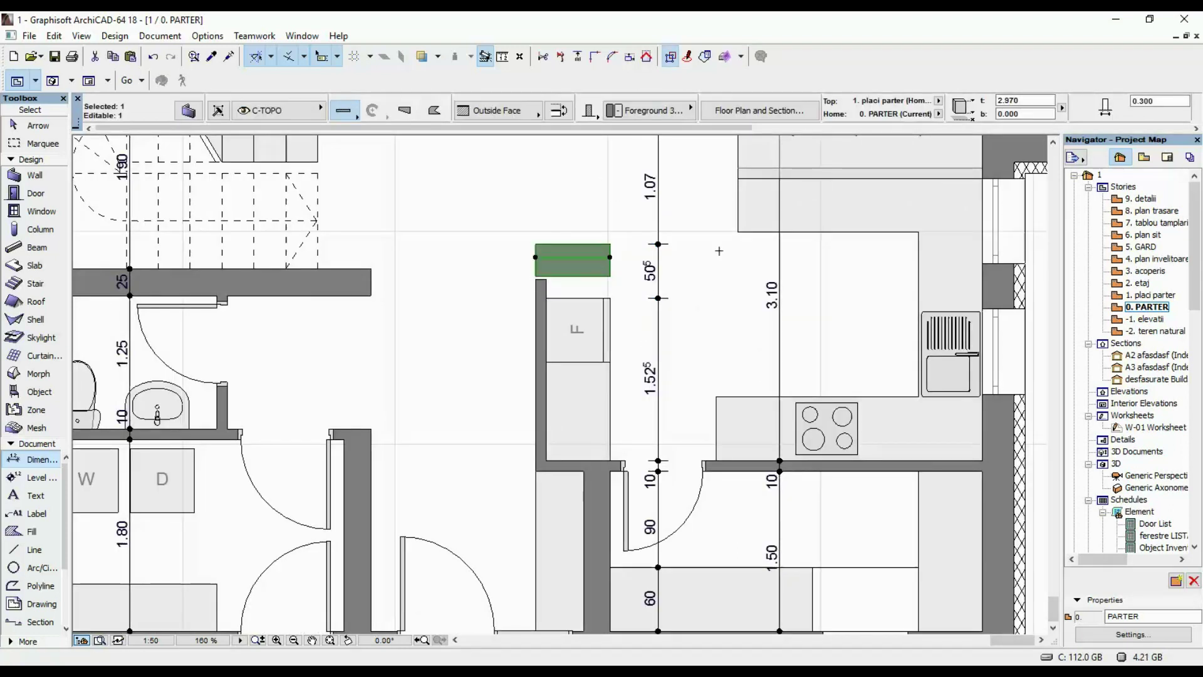
key("Escape")
left_click(543, 285, "shift")
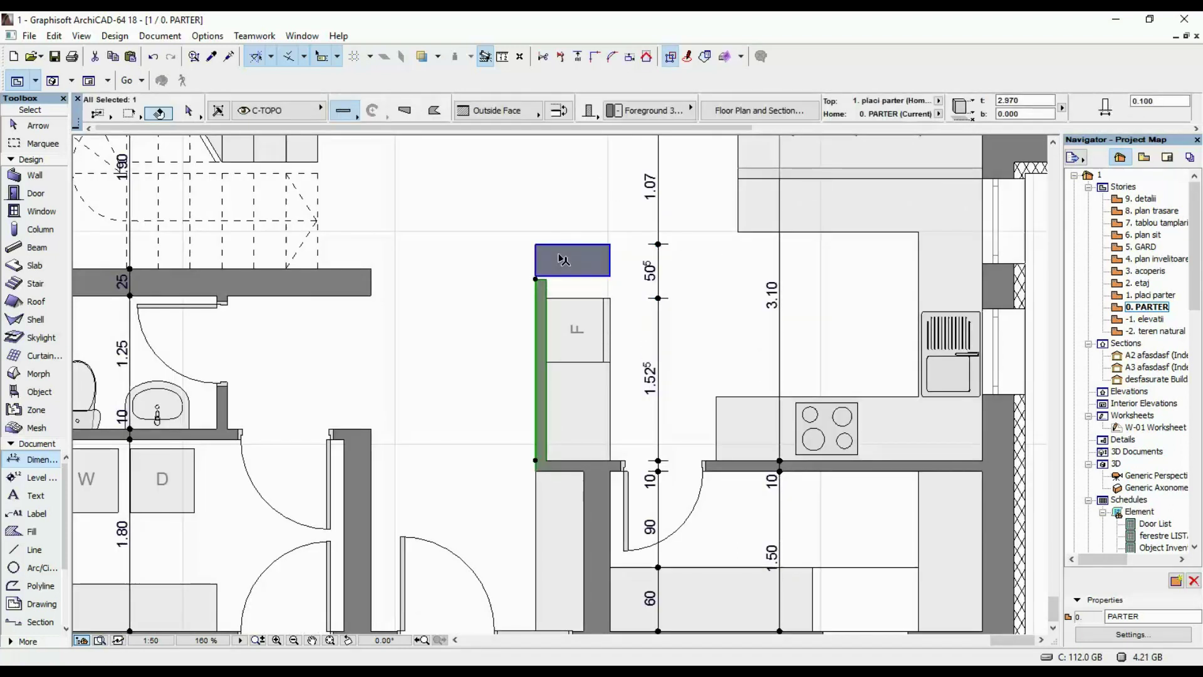
left_click(558, 257, "shift")
key("Escape")
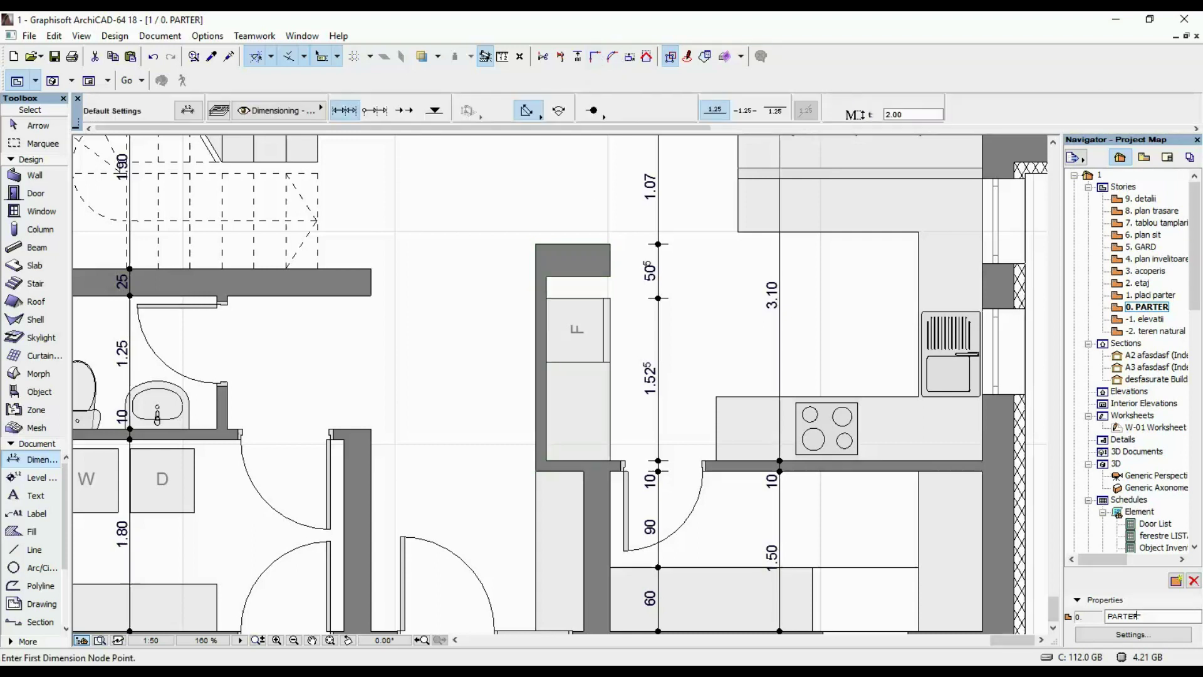
scroll(646, 272, "up", 4)
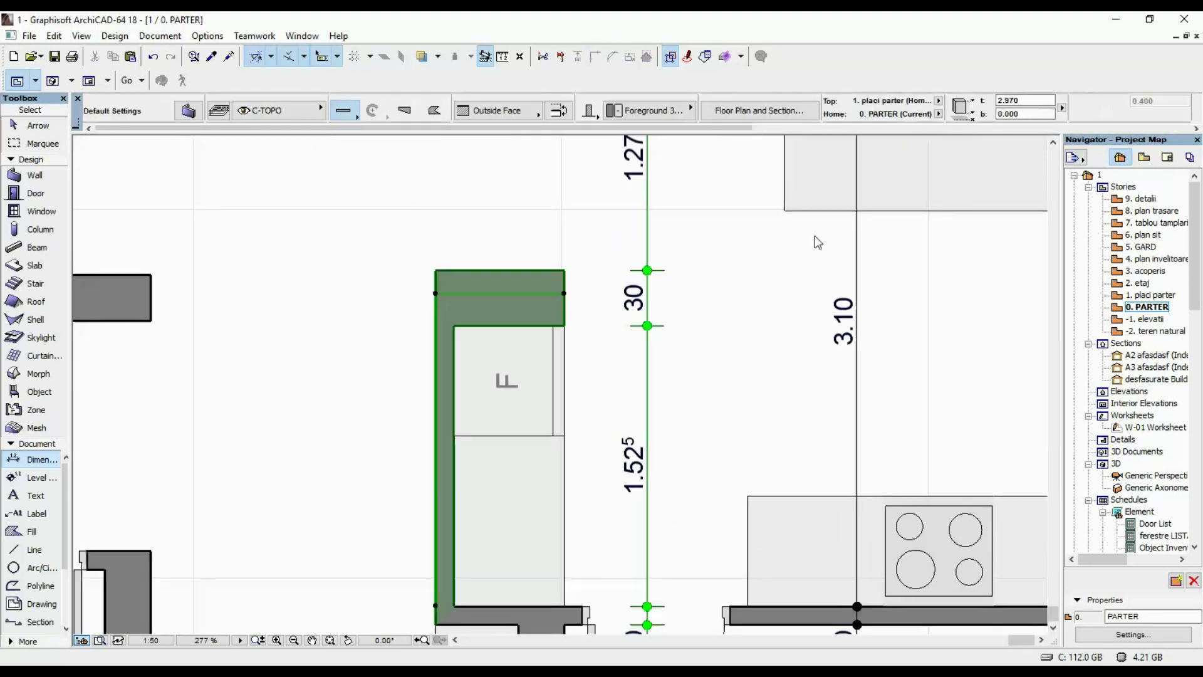
key("Escape")
- Replace the measured value between the bar counter and the fridge niche's end wall with the custom text 1.30
scroll(712, 422, "up", 4)
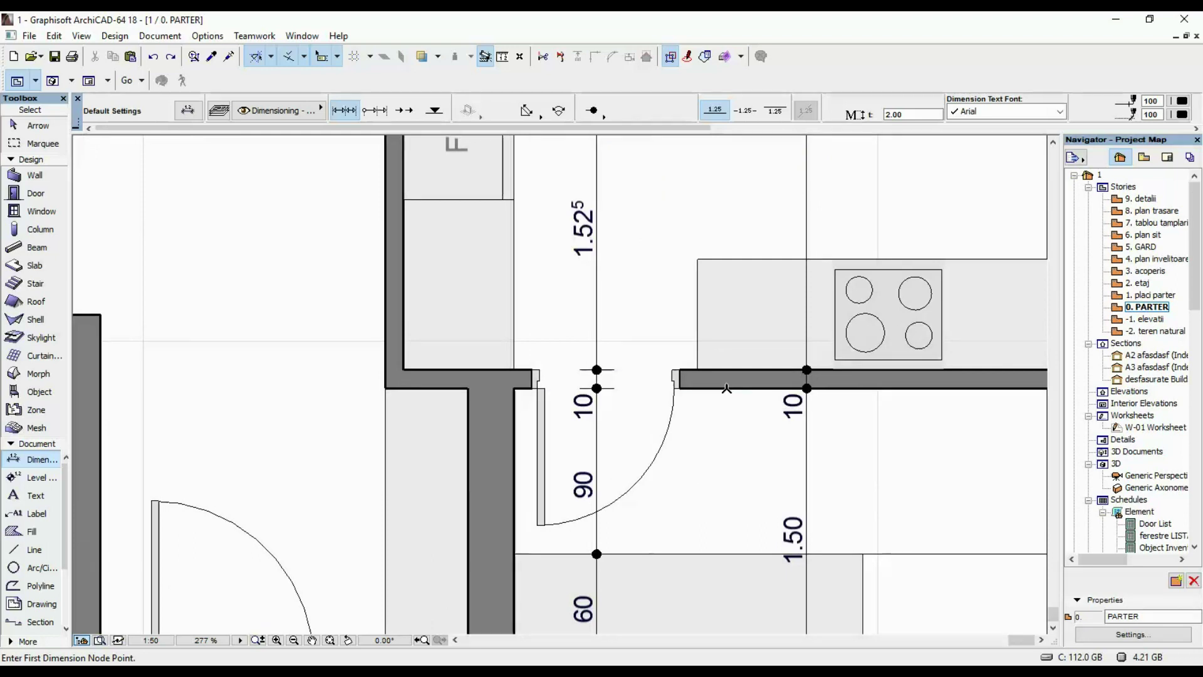
scroll(626, 346, "down", 4)
middle_click_drag(641, 271, 655, 423)
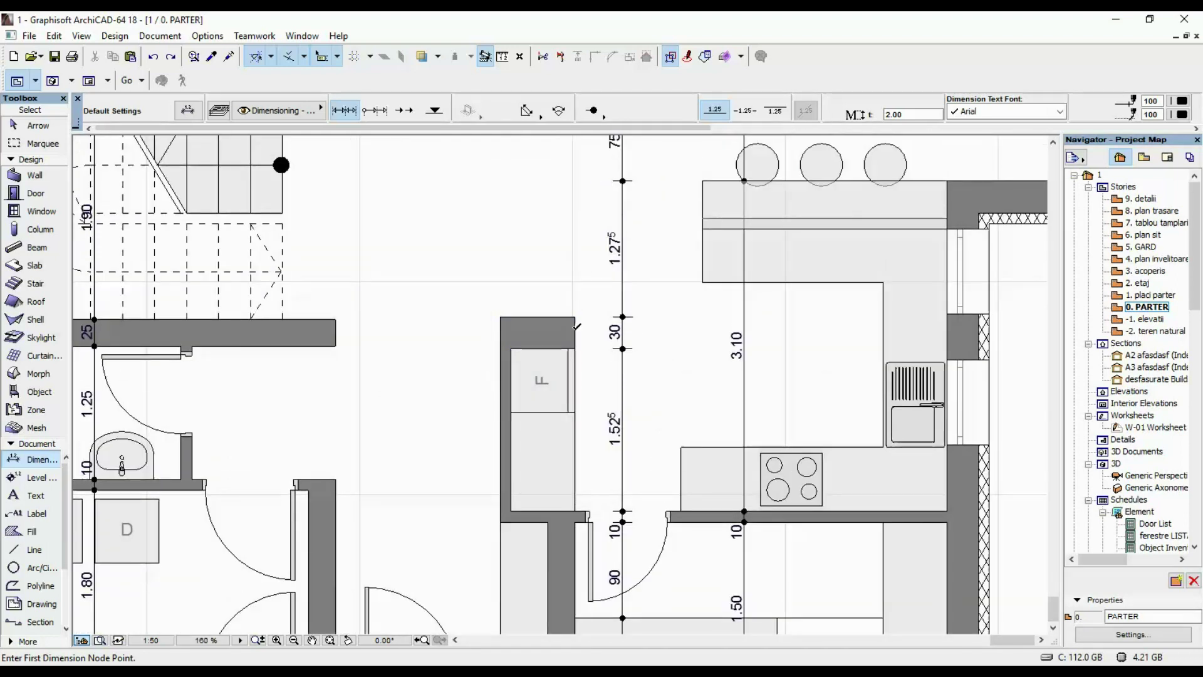
scroll(622, 254, "up", 4)
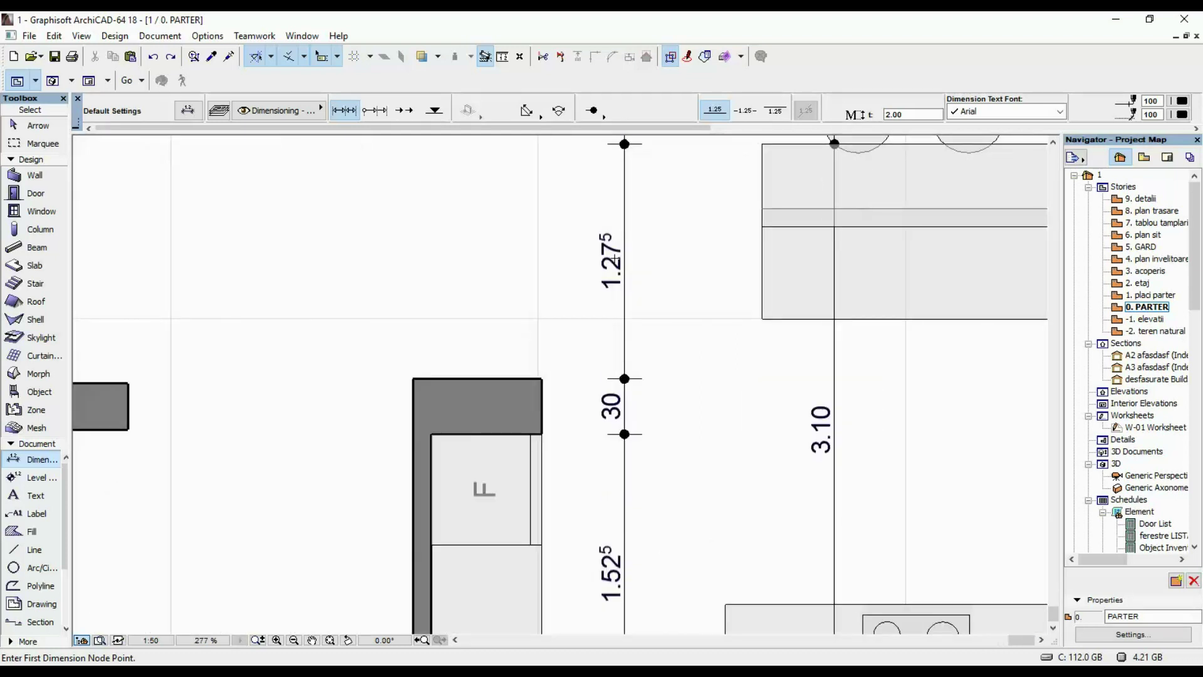
left_click(619, 258)
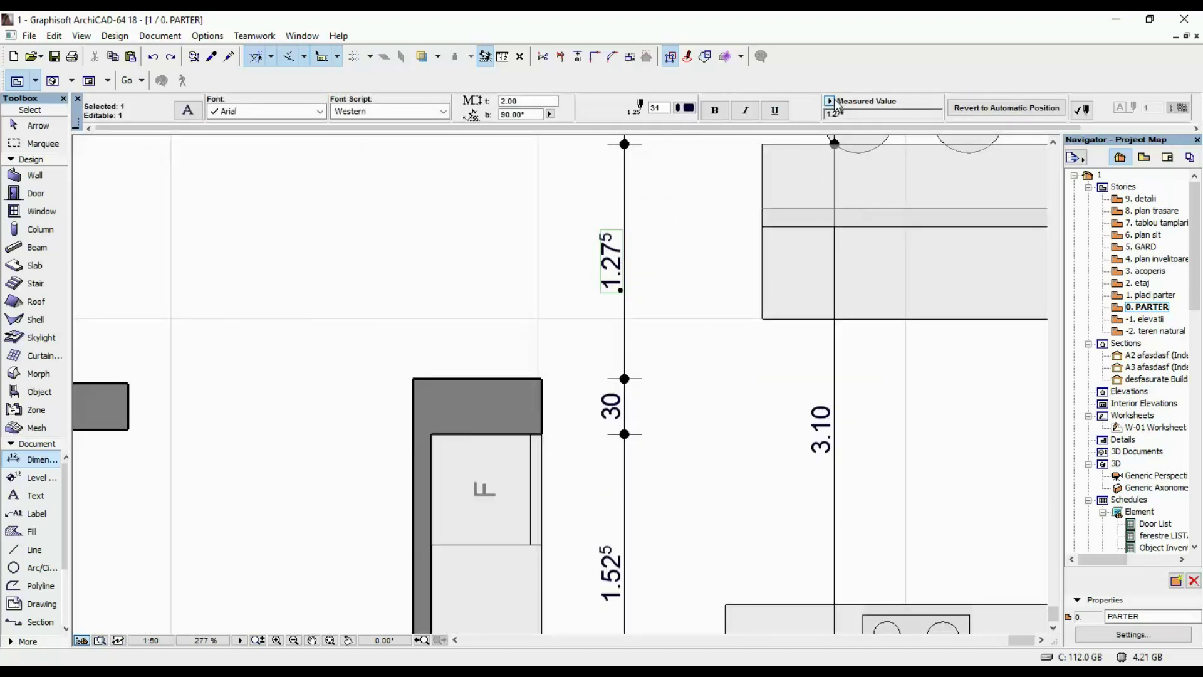
left_click(831, 104)
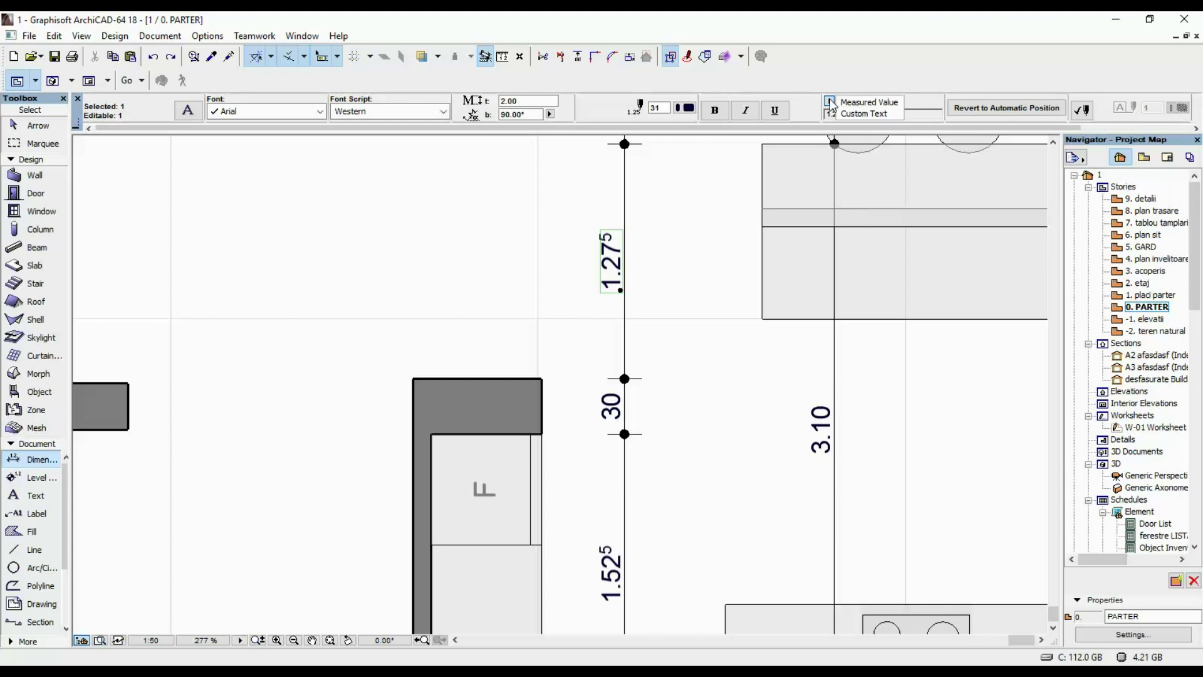
left_click(867, 113)
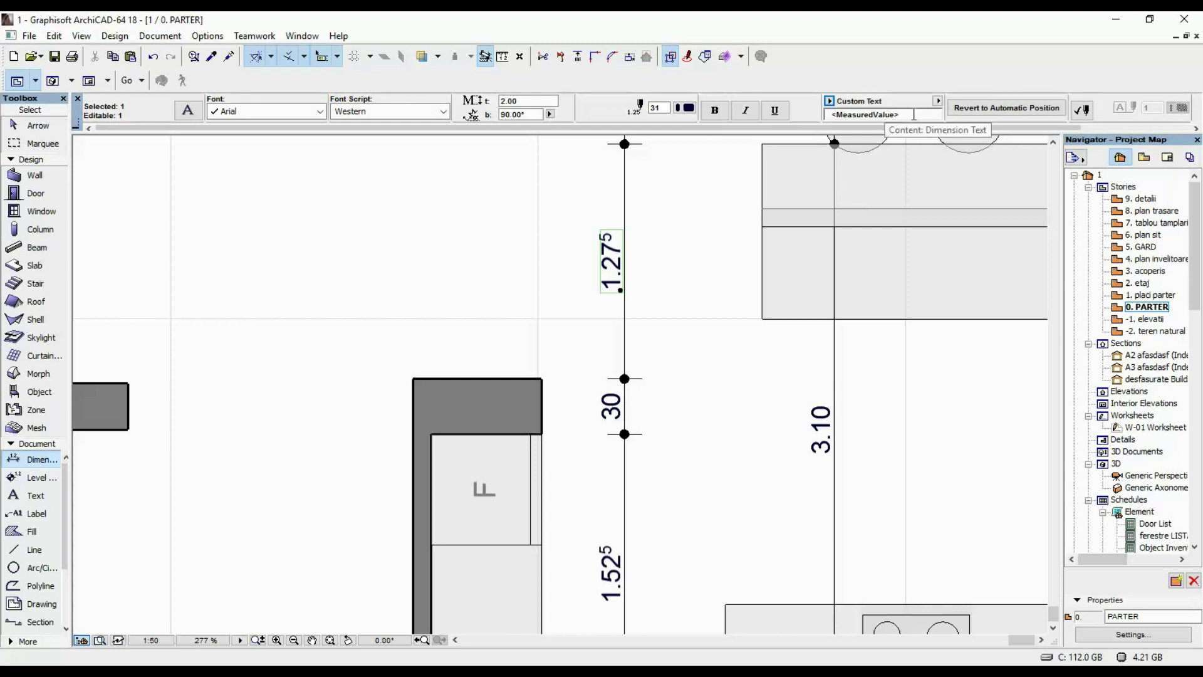
left_click_drag(914, 115, 790, 120)
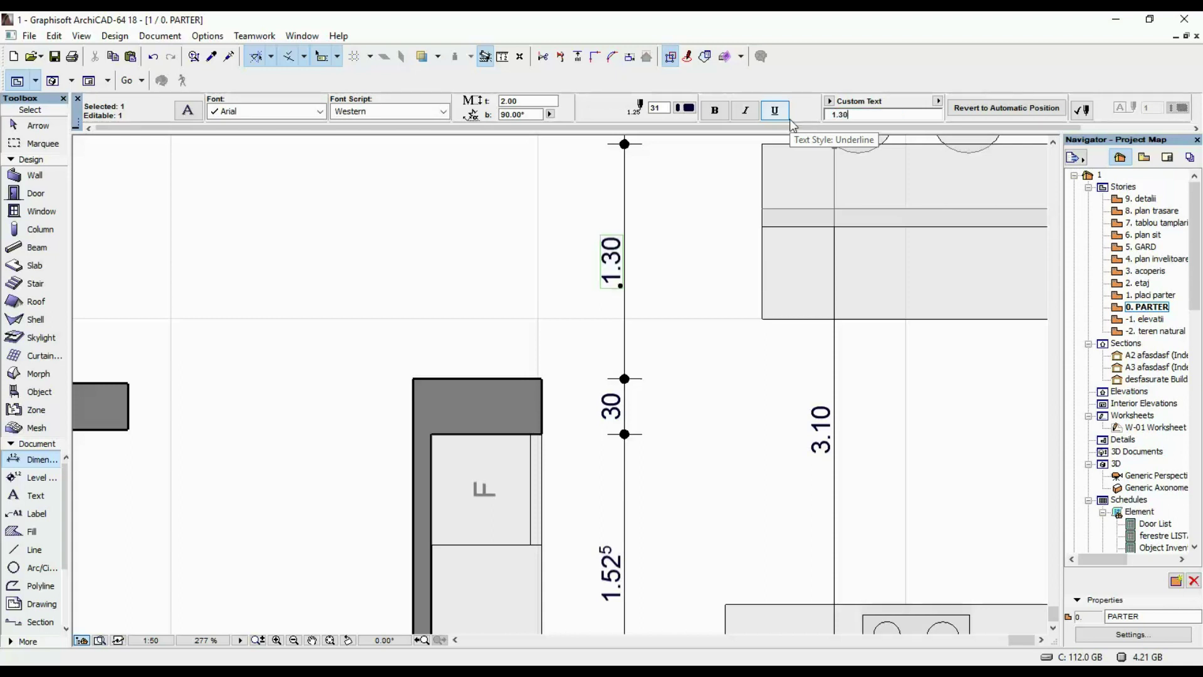
key("Escape")
- Delete the copied chain's witness points at the bar counter edge and at the free end of the thin living-room partition
scroll(682, 311, "down", 5)
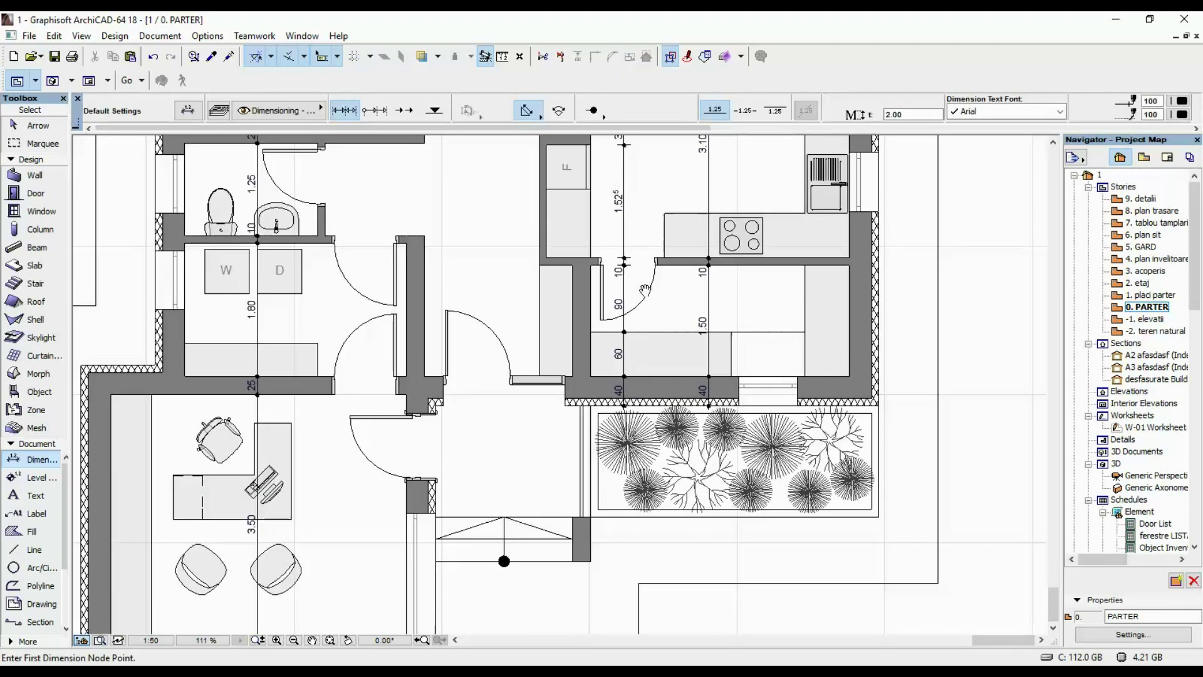
scroll(600, 199, "up", 4)
middle_click_drag(600, 199, 637, 349)
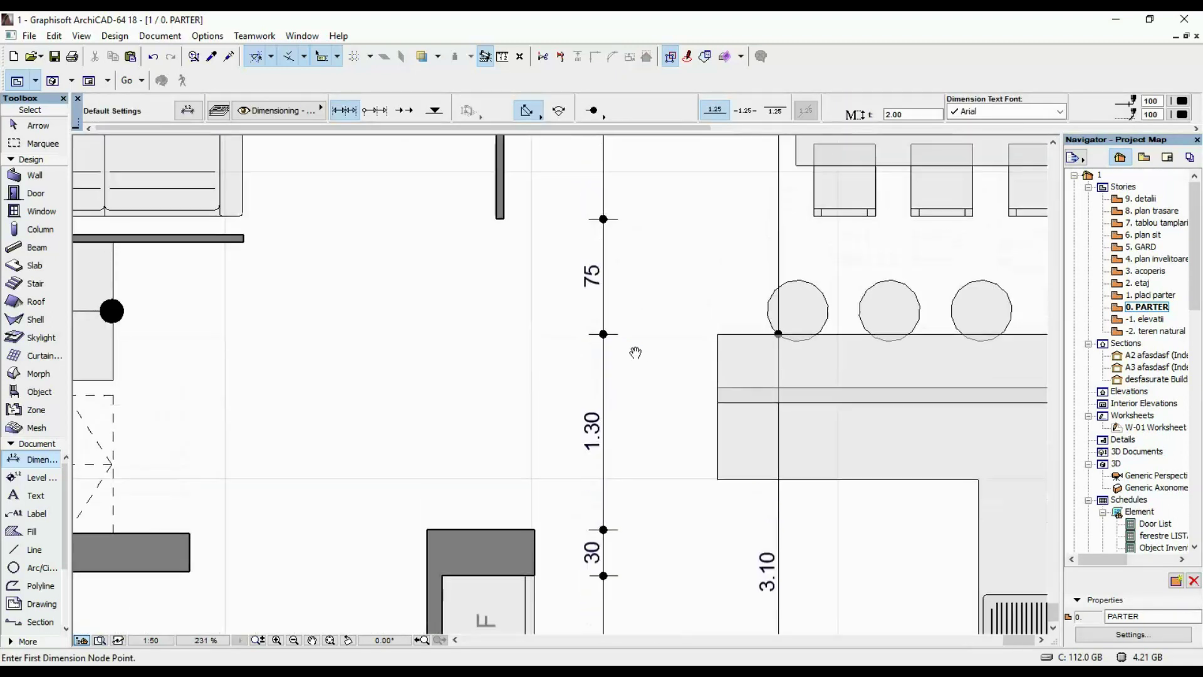
left_click(603, 336, "shift")
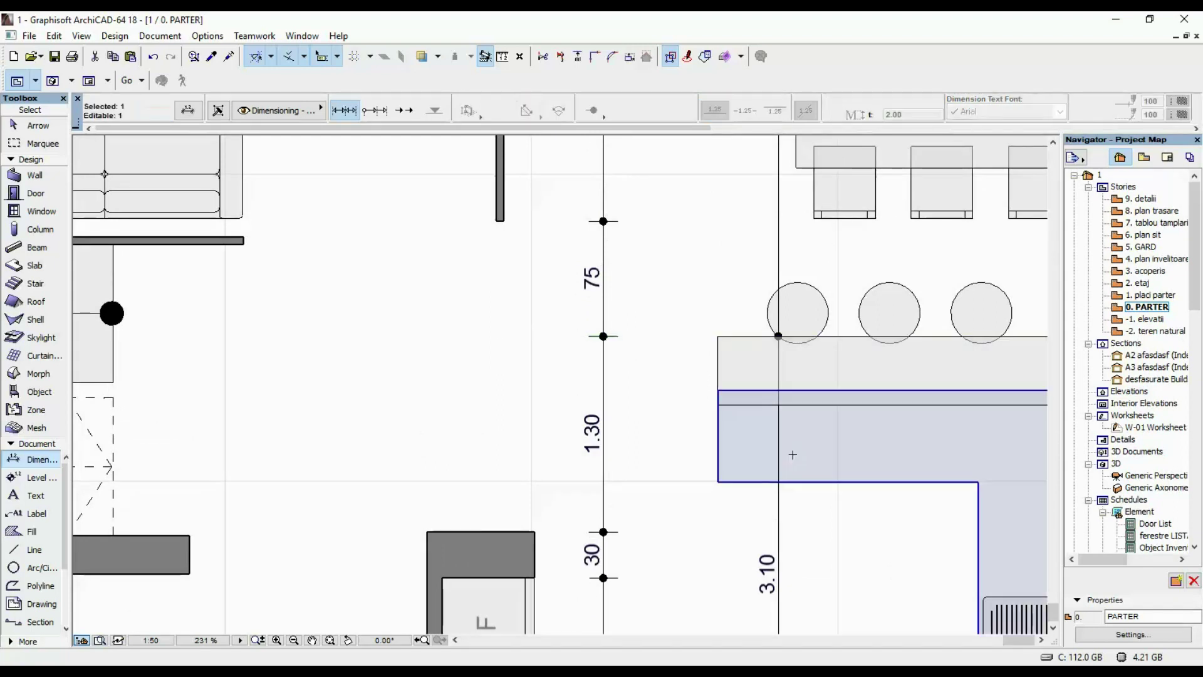
key("Delete")
middle_click_drag(621, 300, 591, 408)
left_click(577, 333)
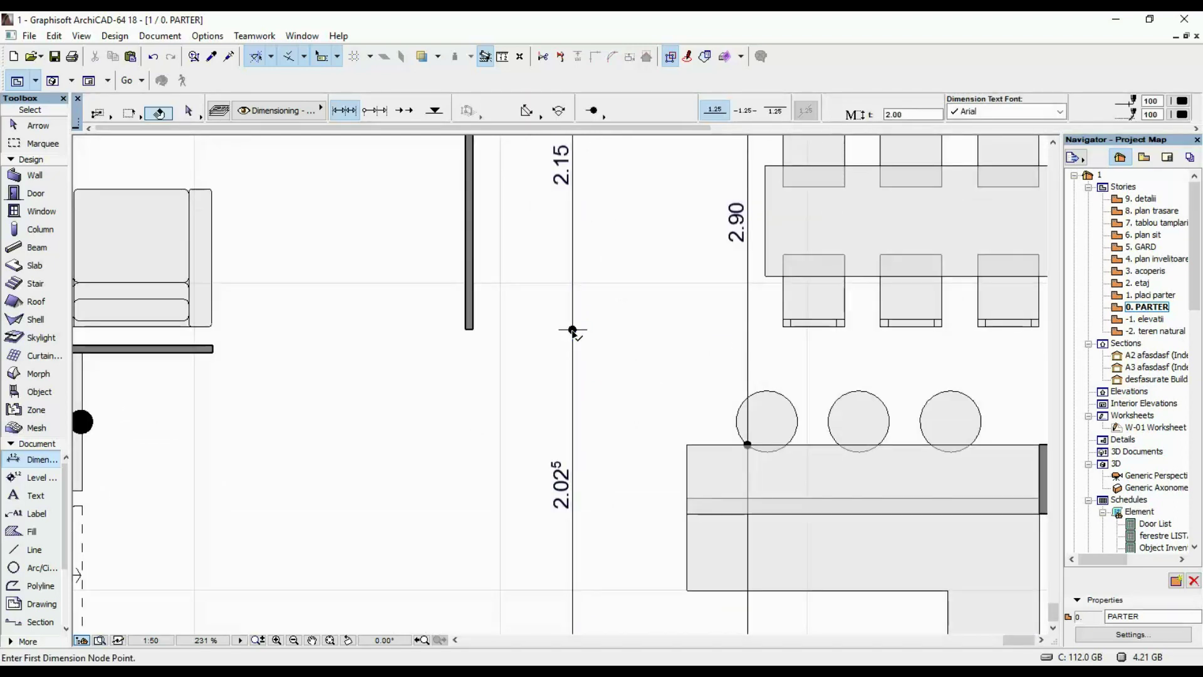
key("Delete")
scroll(625, 368, "down", 3)
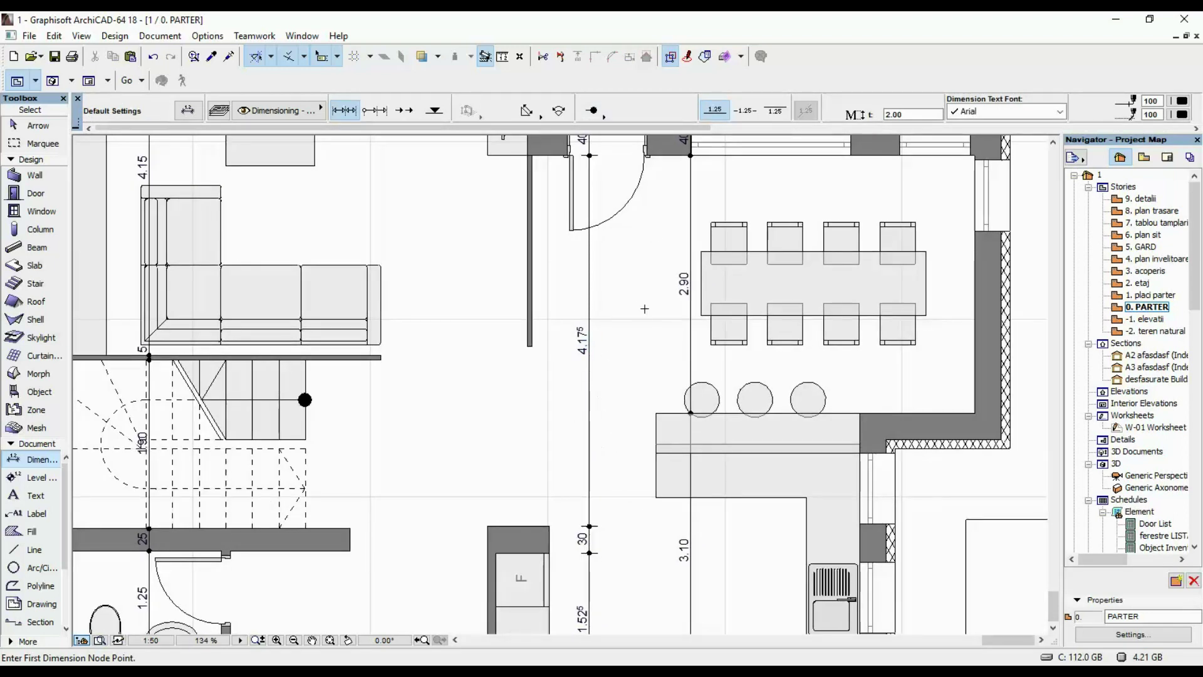
- Move the dimension text beside the fridge niche along its chain toward the pantry door, and deselect it
middle_click_drag(634, 353, 660, 179)
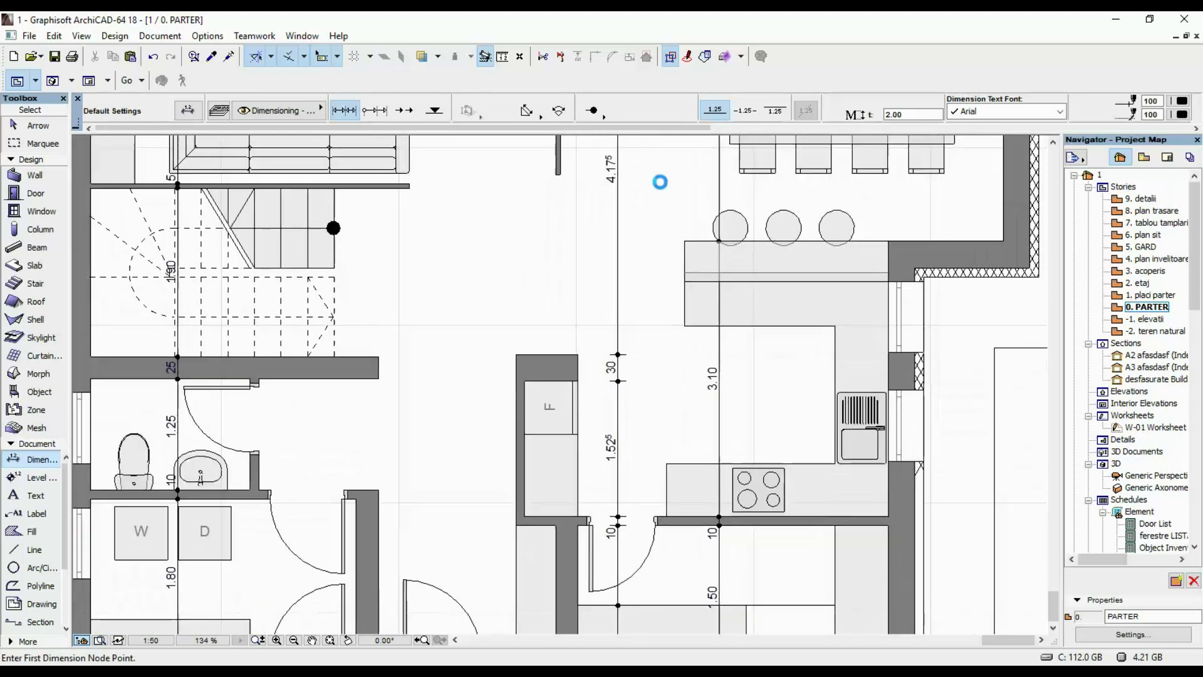
middle_click_drag(636, 520, 649, 370)
middle_click_drag(640, 279, 629, 323)
left_click(616, 349, "shift")
key("ctrl+shift+d")
left_click(657, 293)
left_click(650, 351)
key("ctrl+d")
left_click(646, 290)
left_click(649, 323)
key("Escape")
middle_click_drag(724, 246, 729, 350)
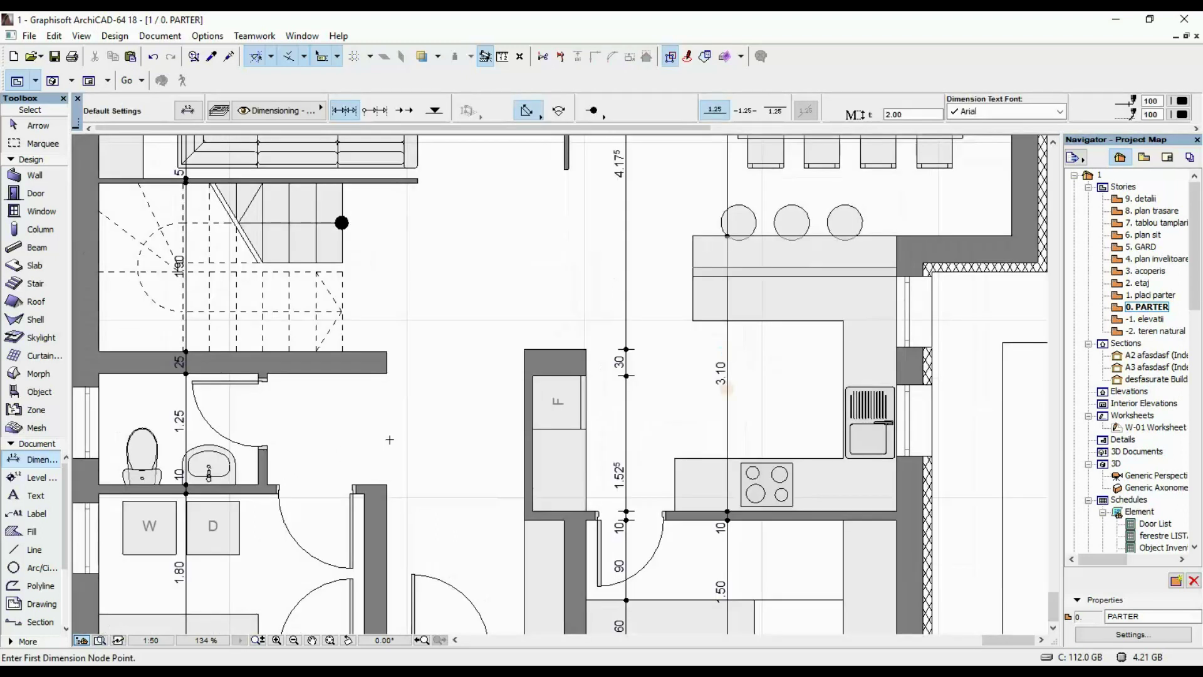
- Move the 1.80 dimension text in the laundry room along its chain toward the worktop
middle_click_drag(277, 502, 505, 327)
middle_click_drag(443, 389, 502, 309)
left_click(465, 322, "shift")
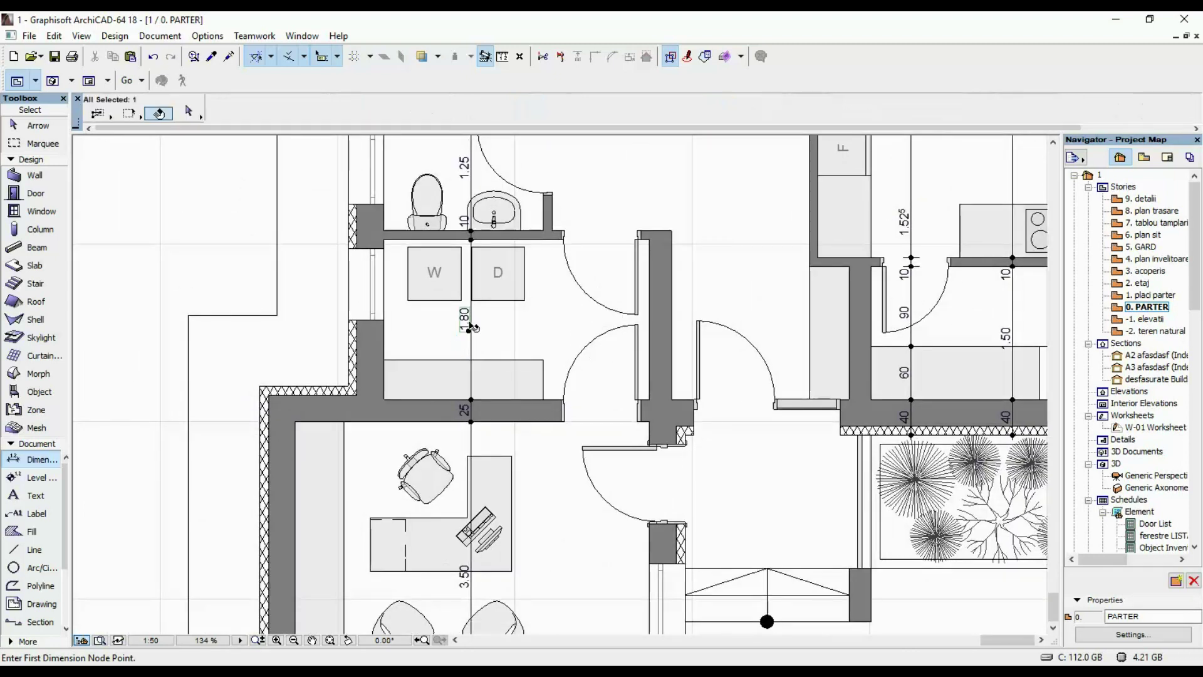
key("ctrl+d")
left_click(504, 311)
left_click(504, 340)
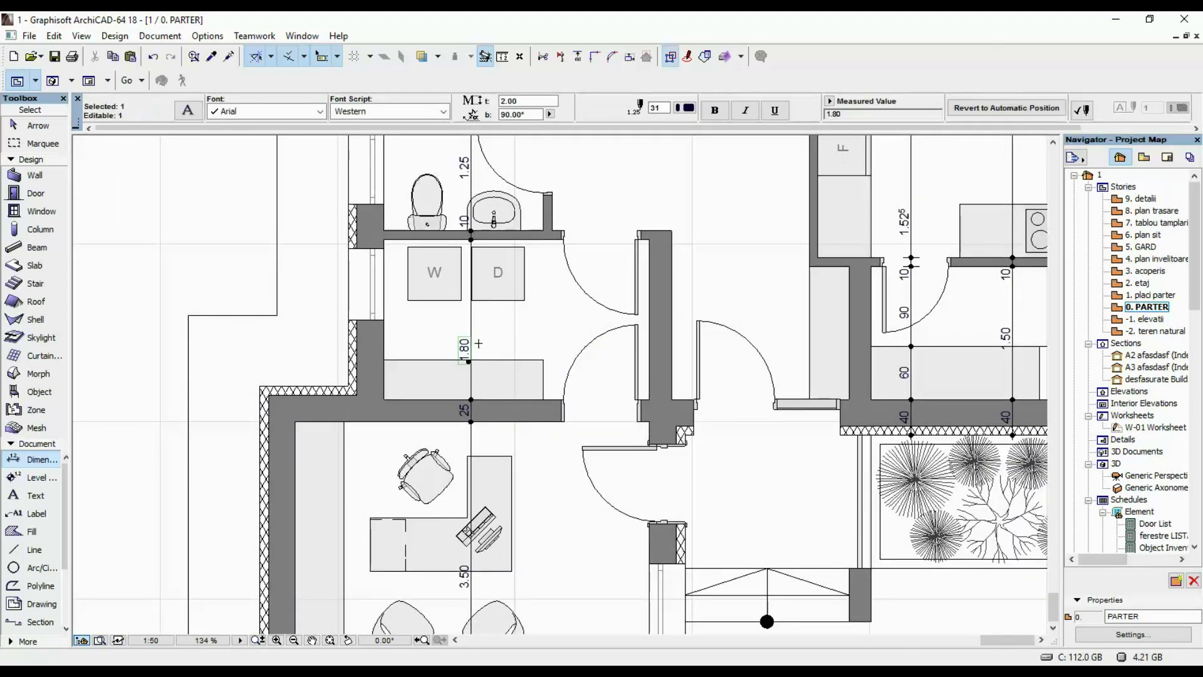
- Move the laundry room's 1.80 dimension text back along its chain toward the washer and dryer, and deselect it
right_click(487, 344)
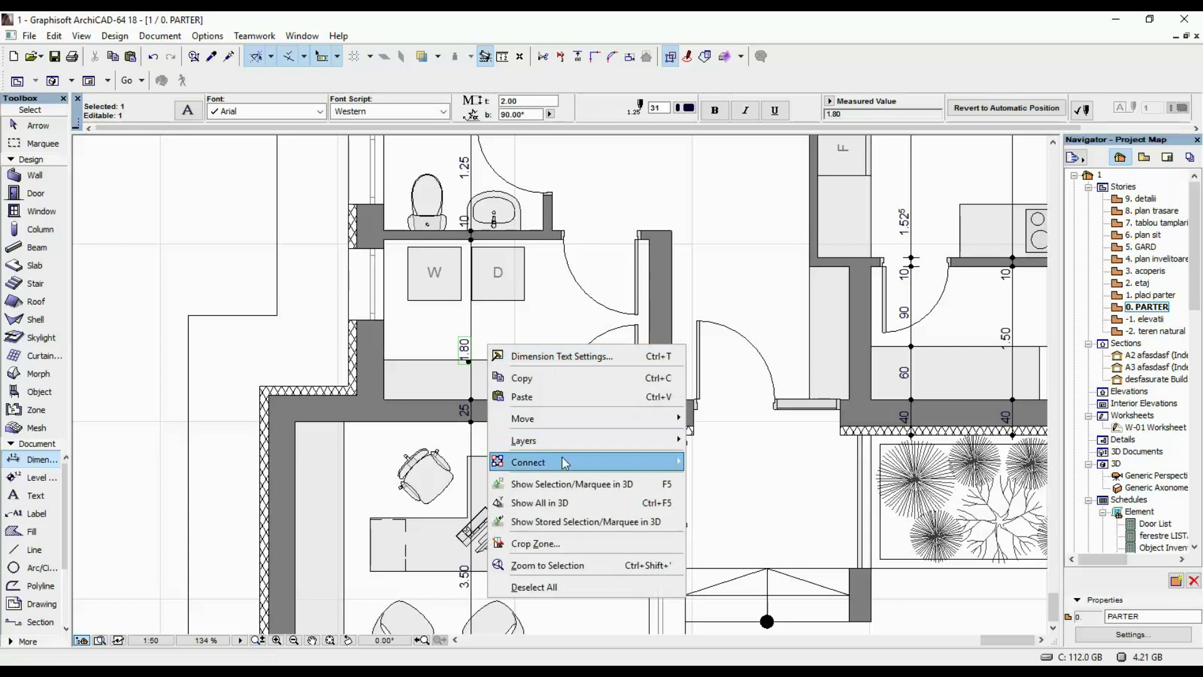
mouse_move(571, 419)
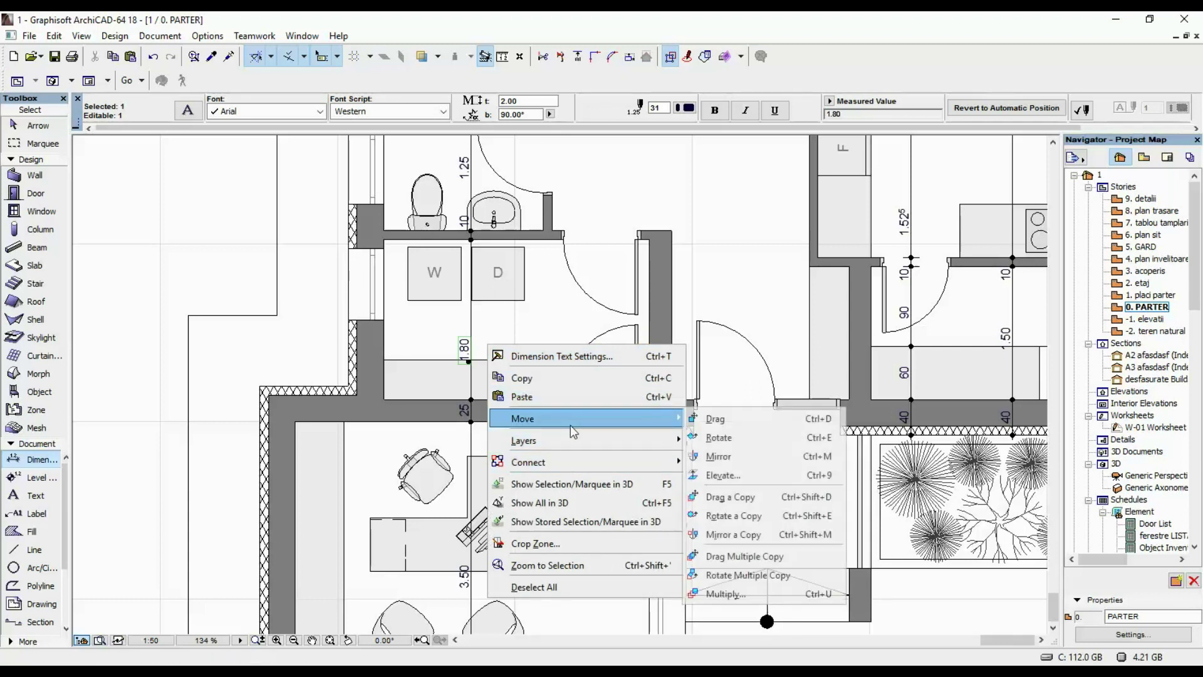
left_click(772, 418)
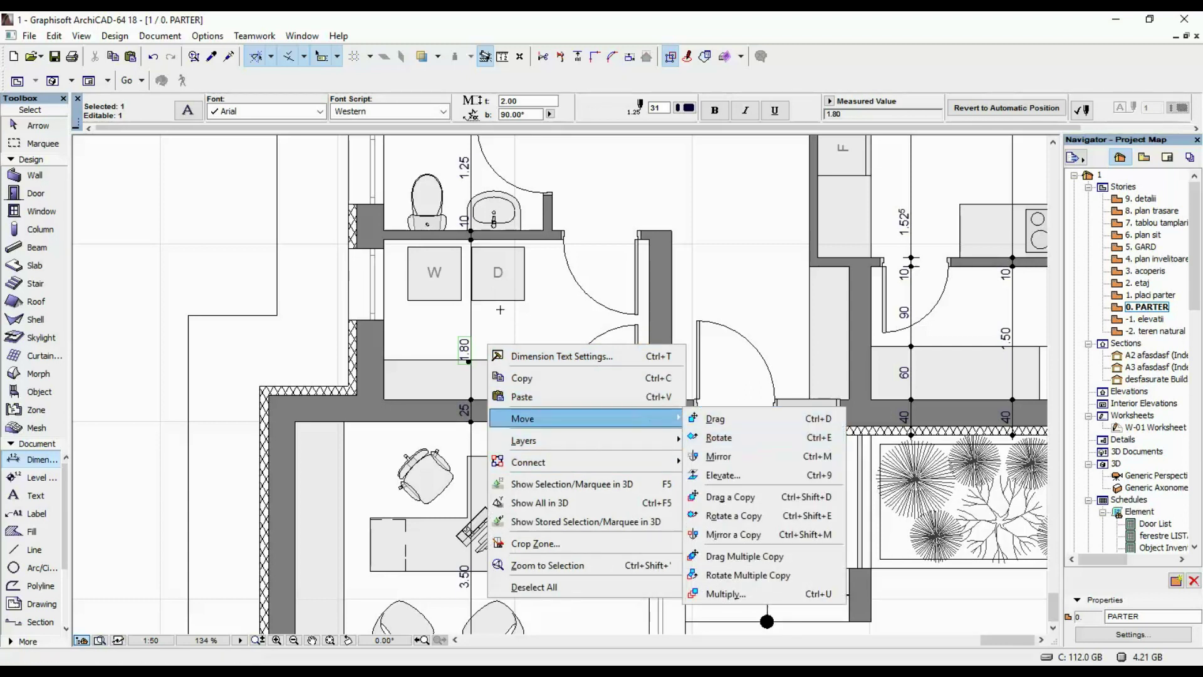
left_click(471, 375)
key("Escape")
key("ctrl+d")
left_click(479, 374)
left_click(481, 347)
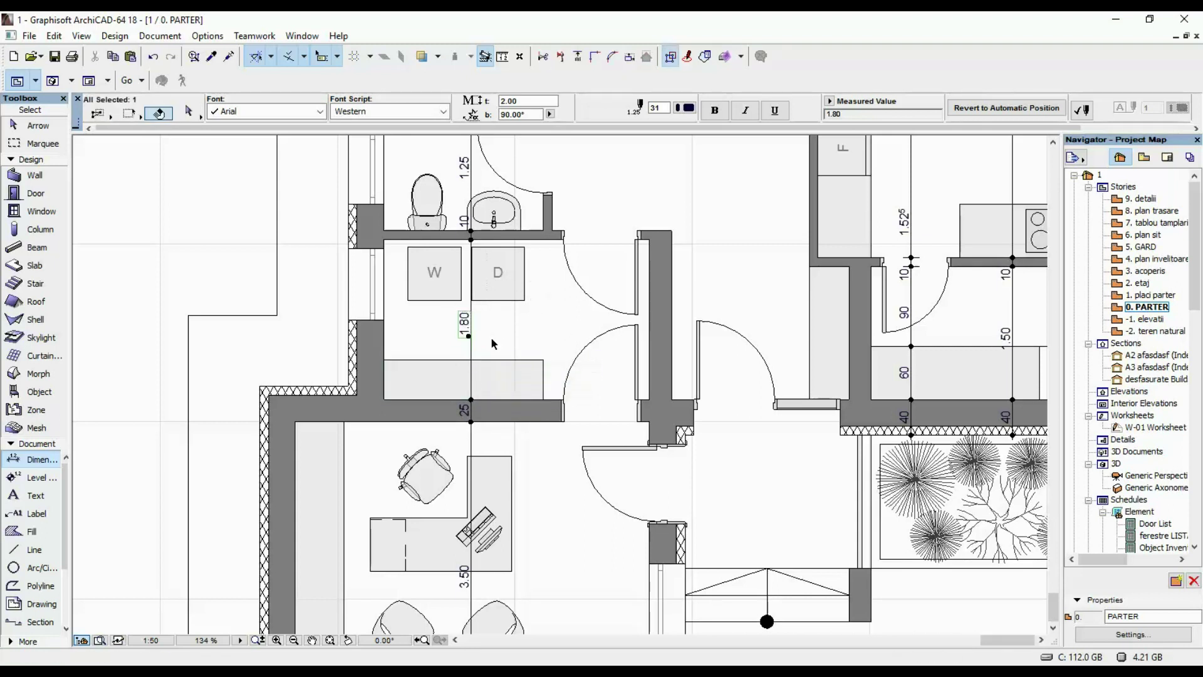
key("Escape")
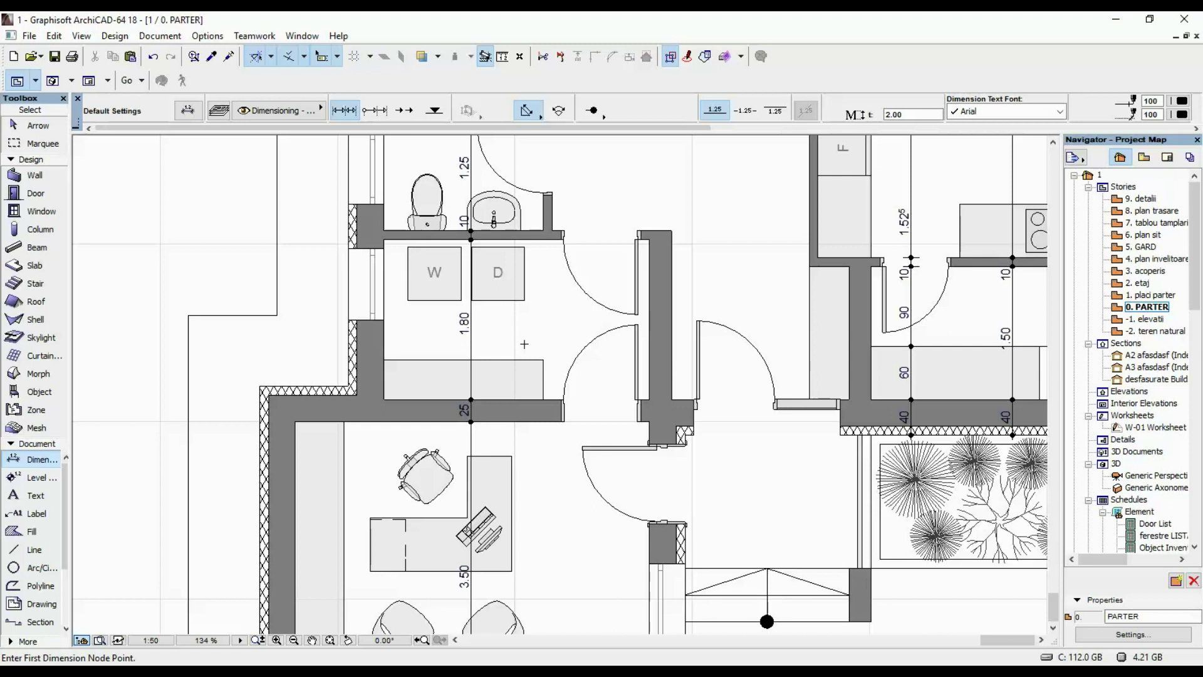
left_click(527, 339)
key("Escape")
- Select all dimensions on the ground-floor plan and delete them
scroll(523, 339, "down", 5)
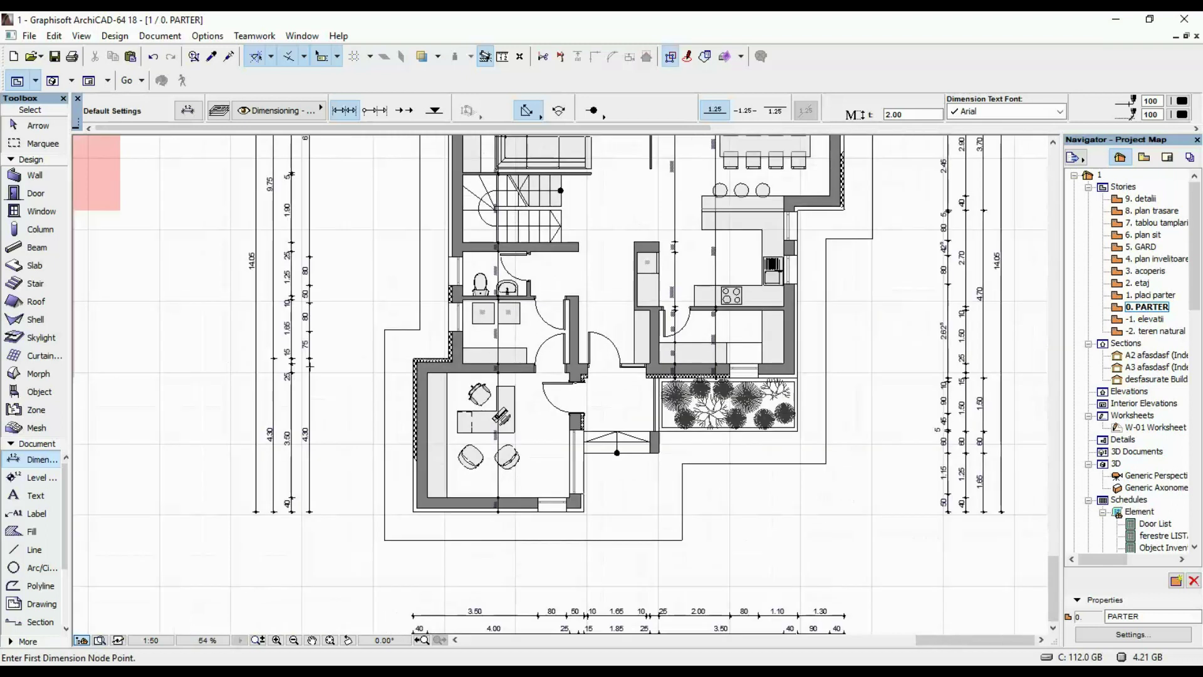
middle_click_drag(524, 339, 515, 320)
key("ctrl+a")
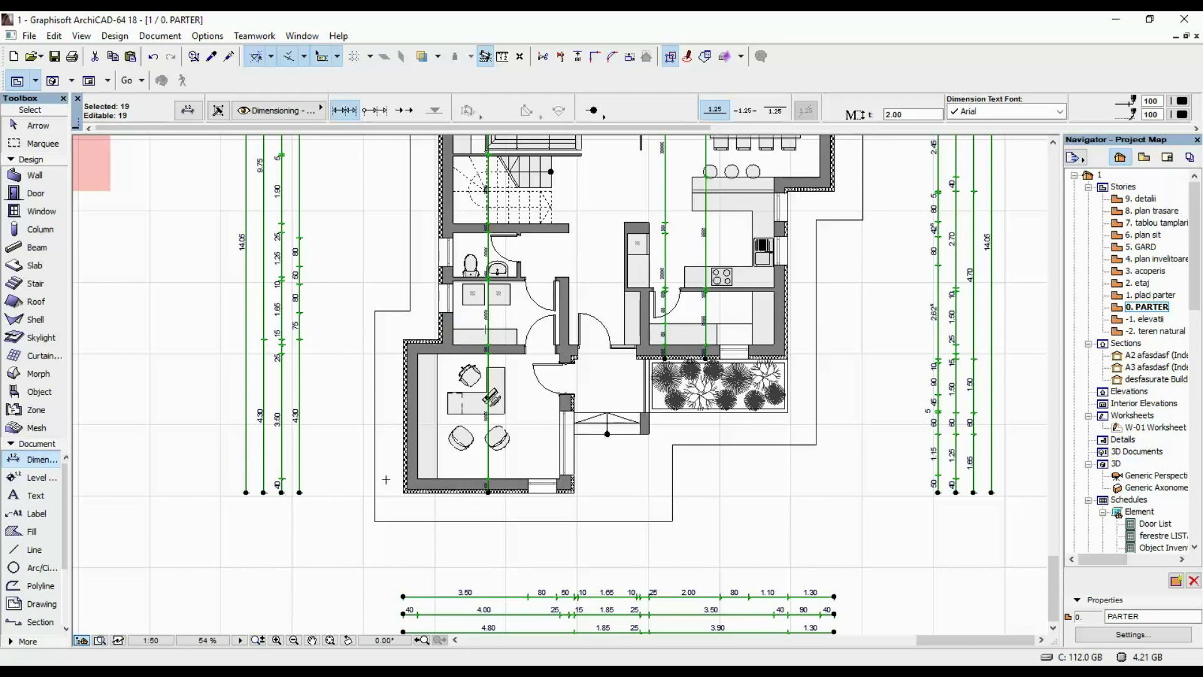
key("Delete")
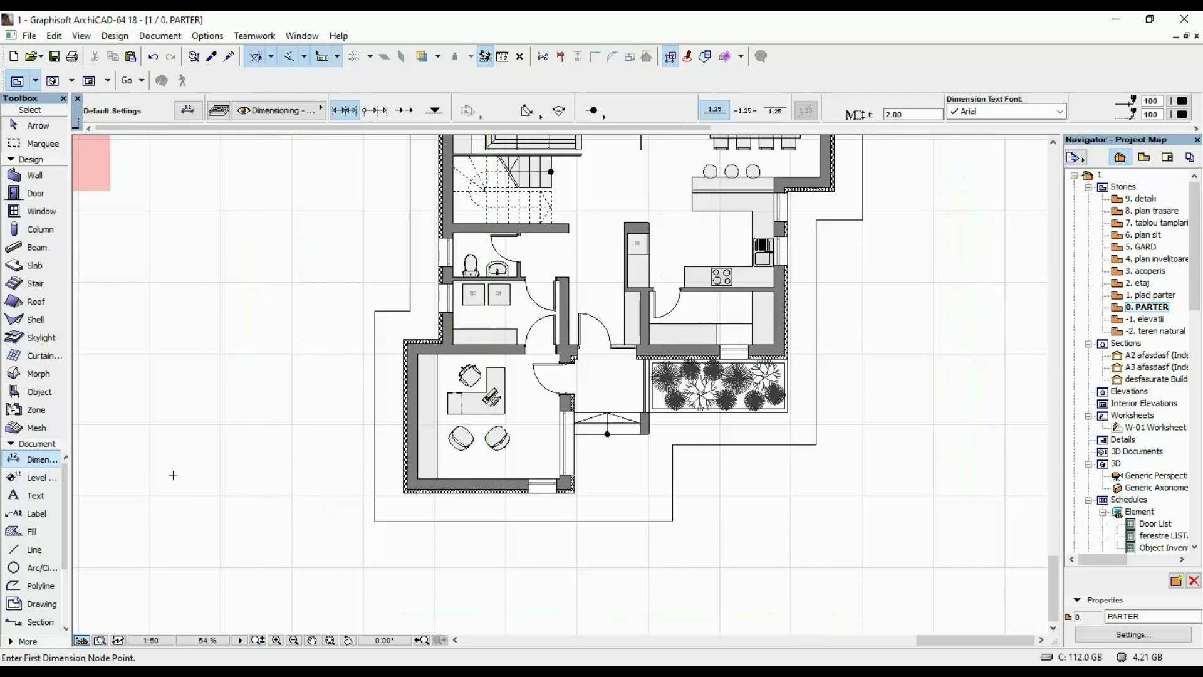
- Dimension the overall length of the plan's left exterior side, from the office's lower corner to the living room's upper corner
middle_click_drag(531, 293, 580, 486)
scroll(450, 470, "up", 4)
left_click(461, 455)
scroll(461, 455, "down", 3)
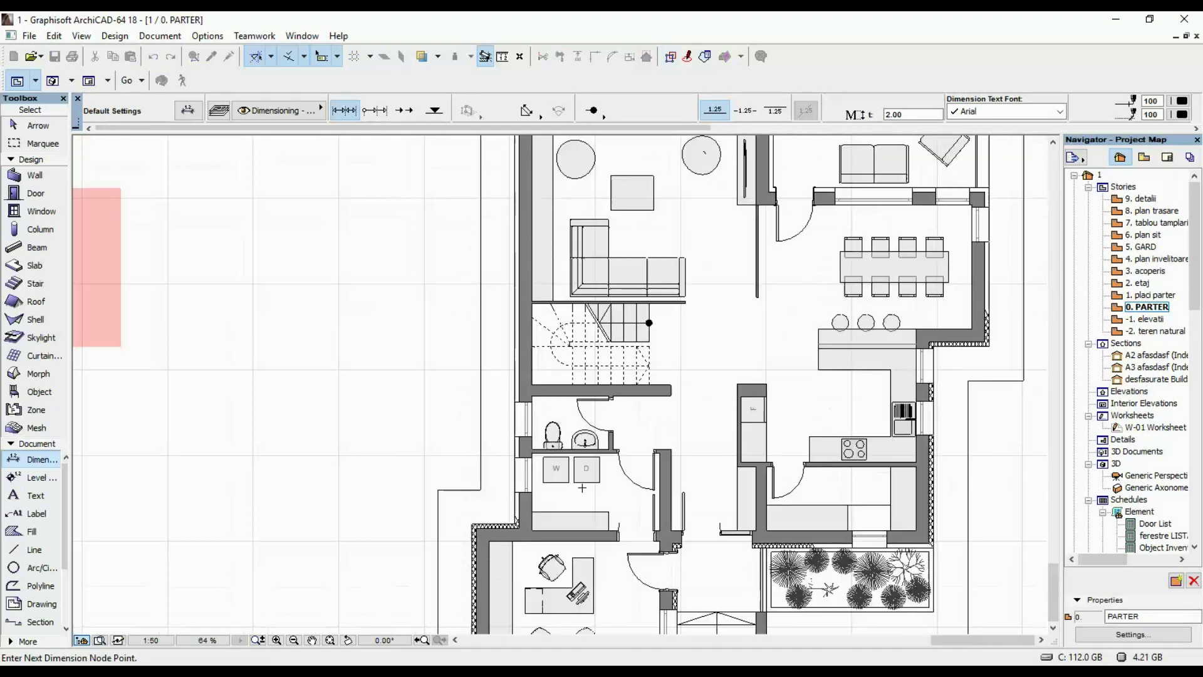
middle_click_drag(479, 205, 520, 422)
scroll(555, 293, "up", 3)
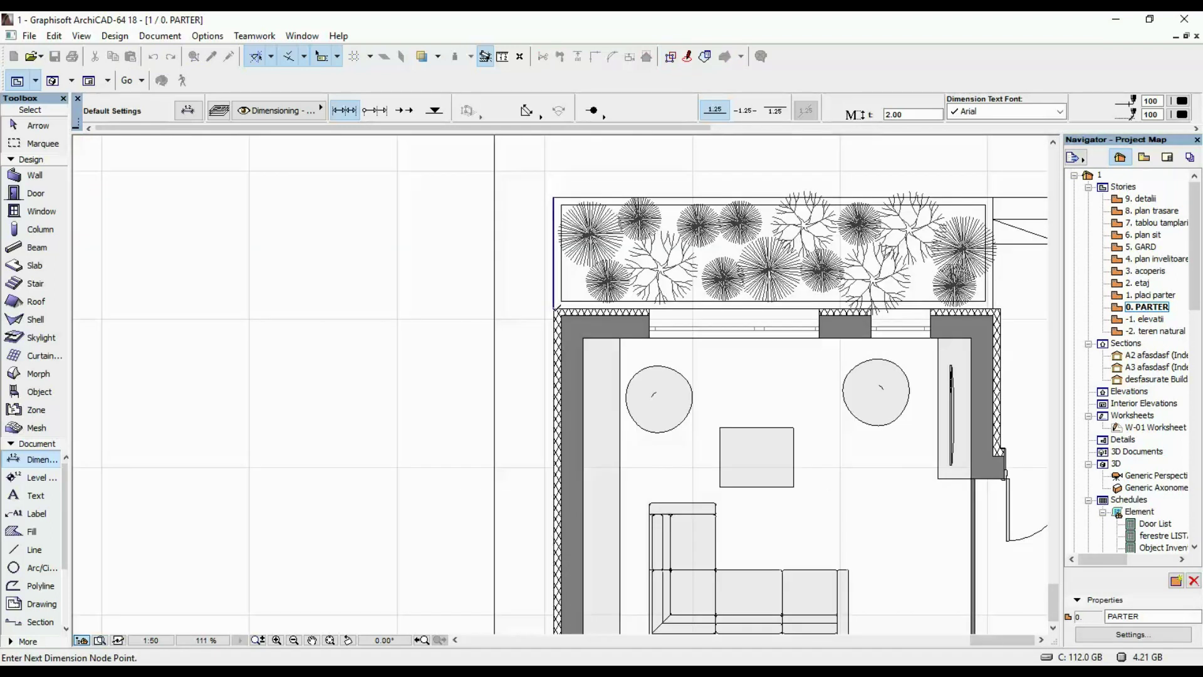
right_click(462, 253)
left_click(502, 368)
scroll(502, 370, "down", 4)
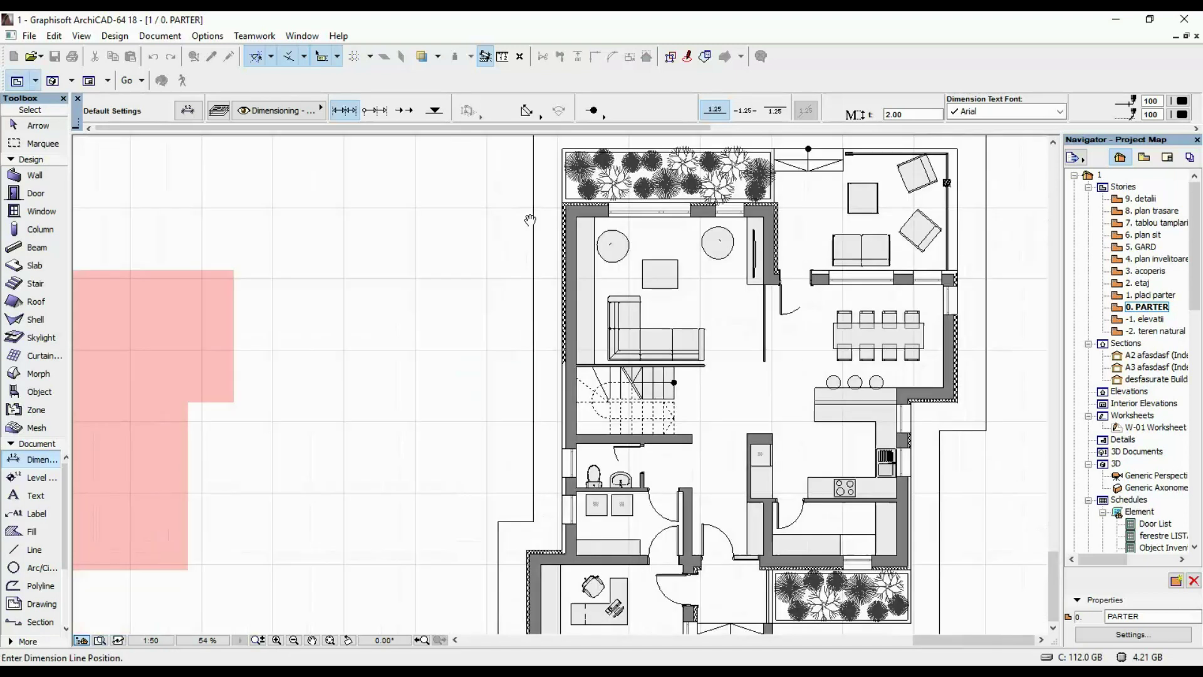
middle_click_drag(530, 220, 556, 173)
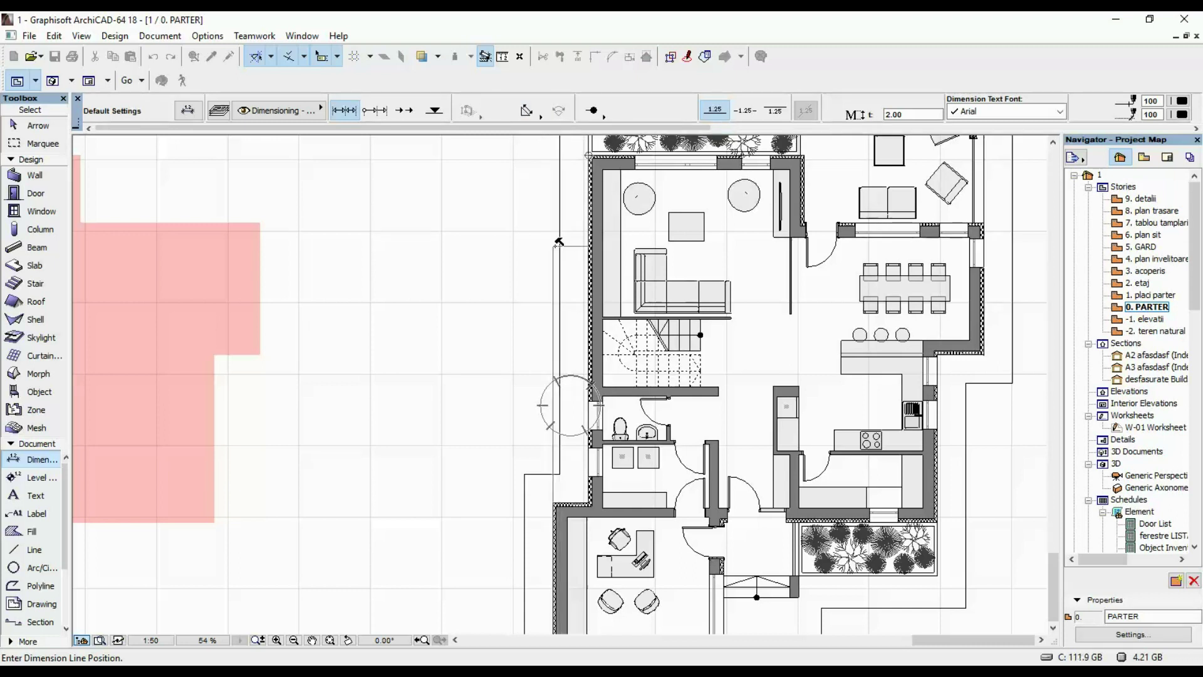
left_click(454, 257)
- Switch the dimension geometry method and add a second overall dimension along the same left exterior side, farther from the house
middle_click_drag(525, 333, 507, 186)
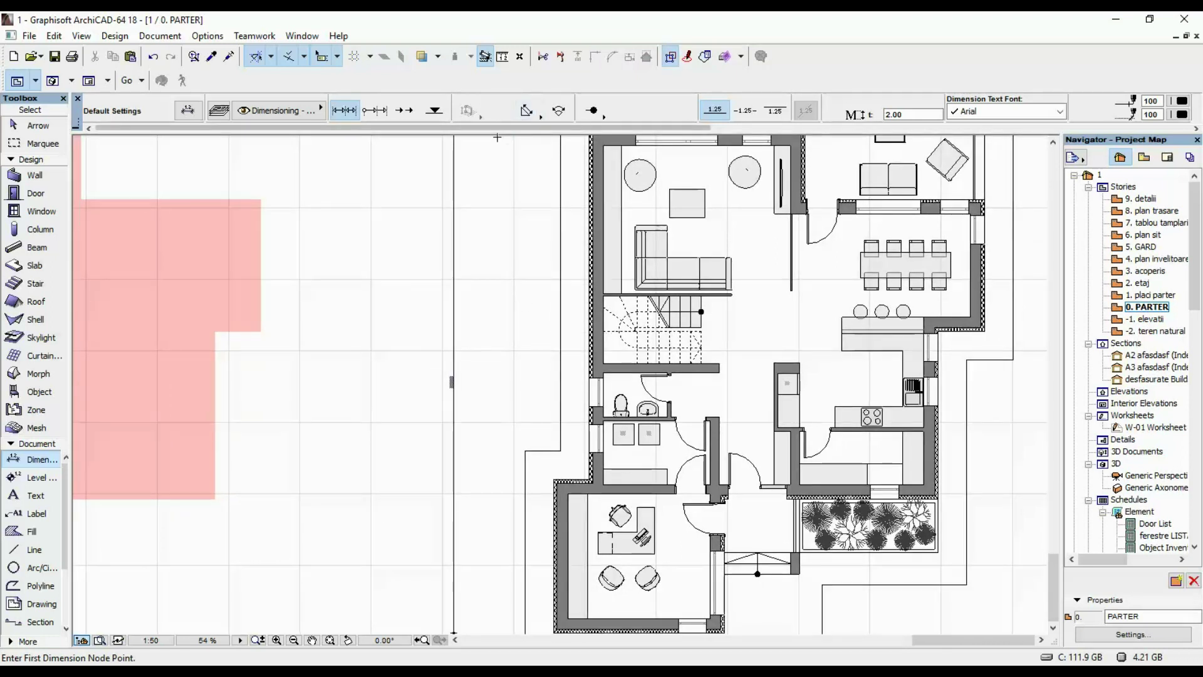
left_click(540, 100)
middle_click_drag(590, 183, 623, 143)
scroll(606, 245, "up", 4)
middle_click_drag(609, 574, 612, 341)
scroll(607, 365, "down", 1)
middle_click_drag(611, 467, 611, 133)
right_click(501, 481)
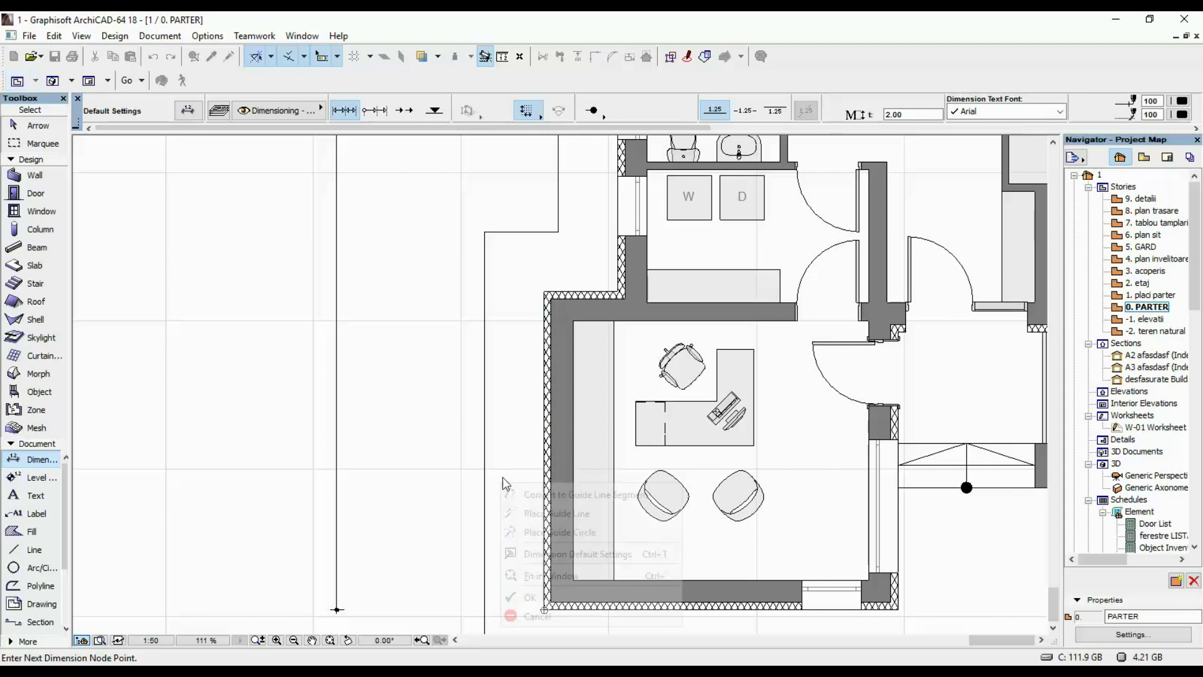
left_click(560, 600)
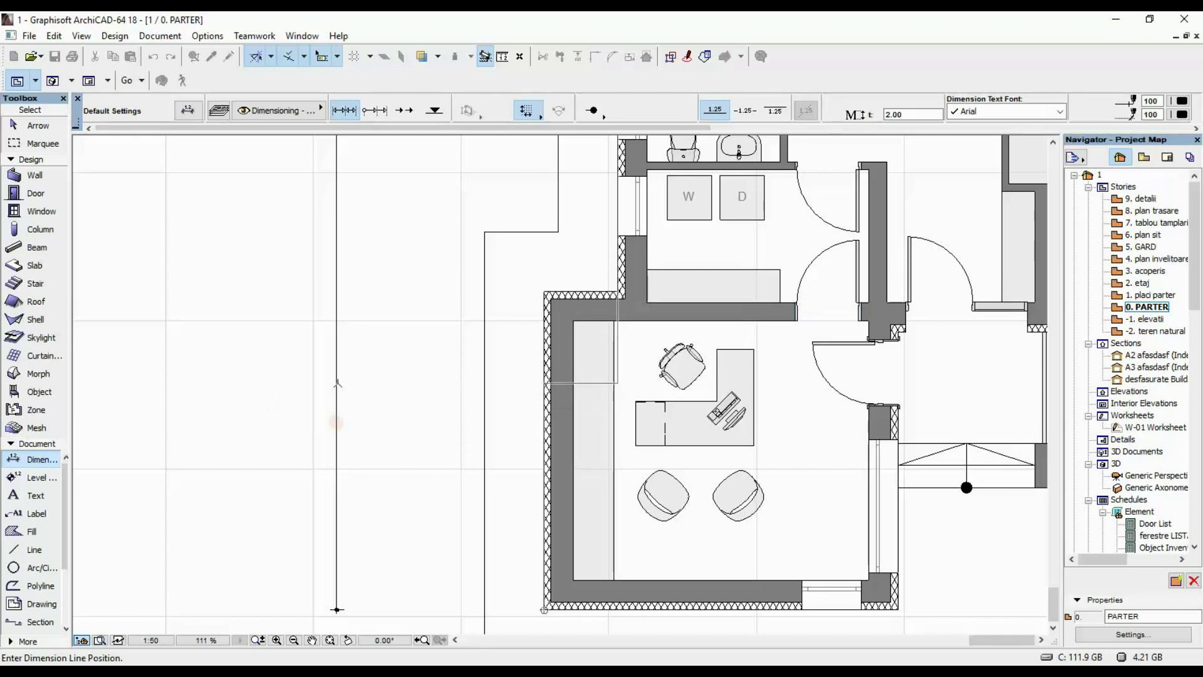
left_click(336, 383)
scroll(336, 382, "down", 5)
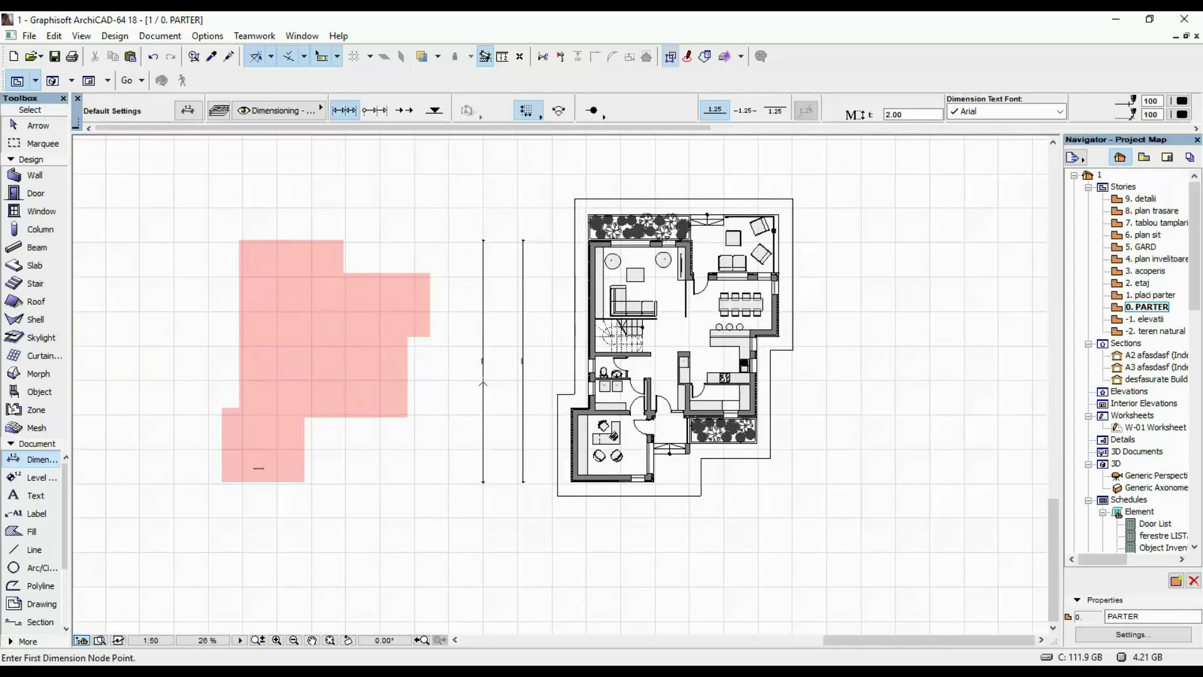
- Move the outermost overall dimension horizontally to between the other dimension line and the house, and deselect it
left_click(482, 382, "shift")
key("ctrl+d")
left_click(483, 382)
left_click(531, 382)
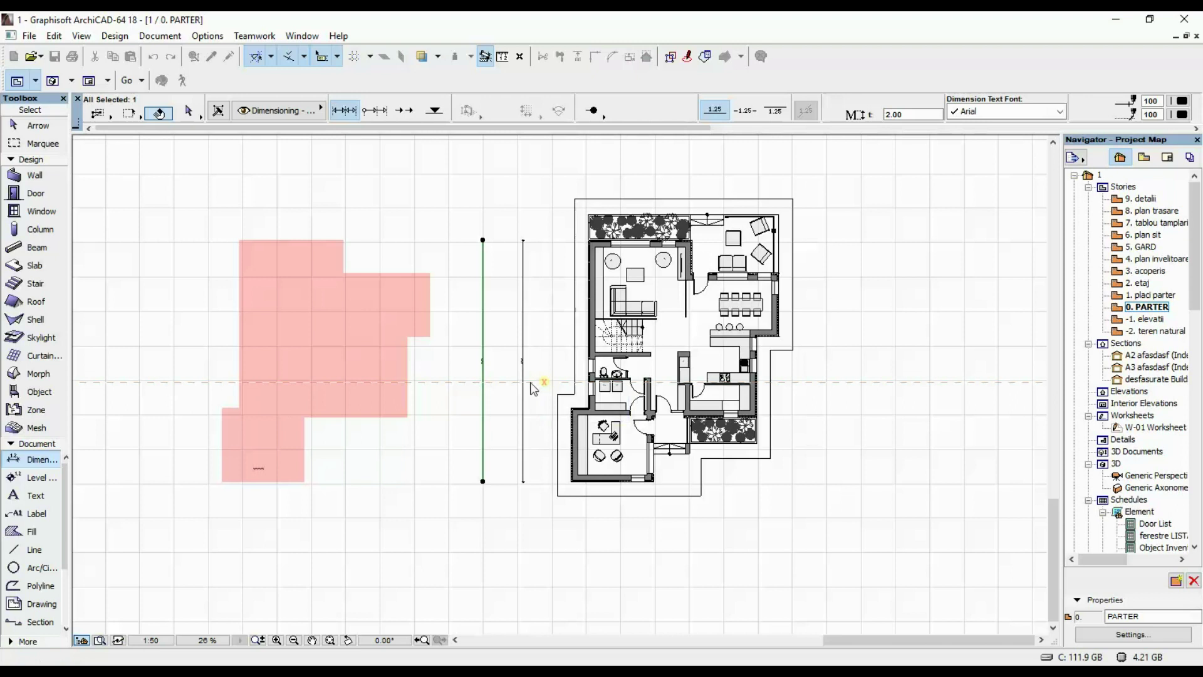
key("Escape")
- Restore the original dimension geometry method and place a copy of the inner overall dimension closer to the house
scroll(548, 341, "up", 4)
left_click(528, 112)
middle_click_drag(685, 258, 630, 326)
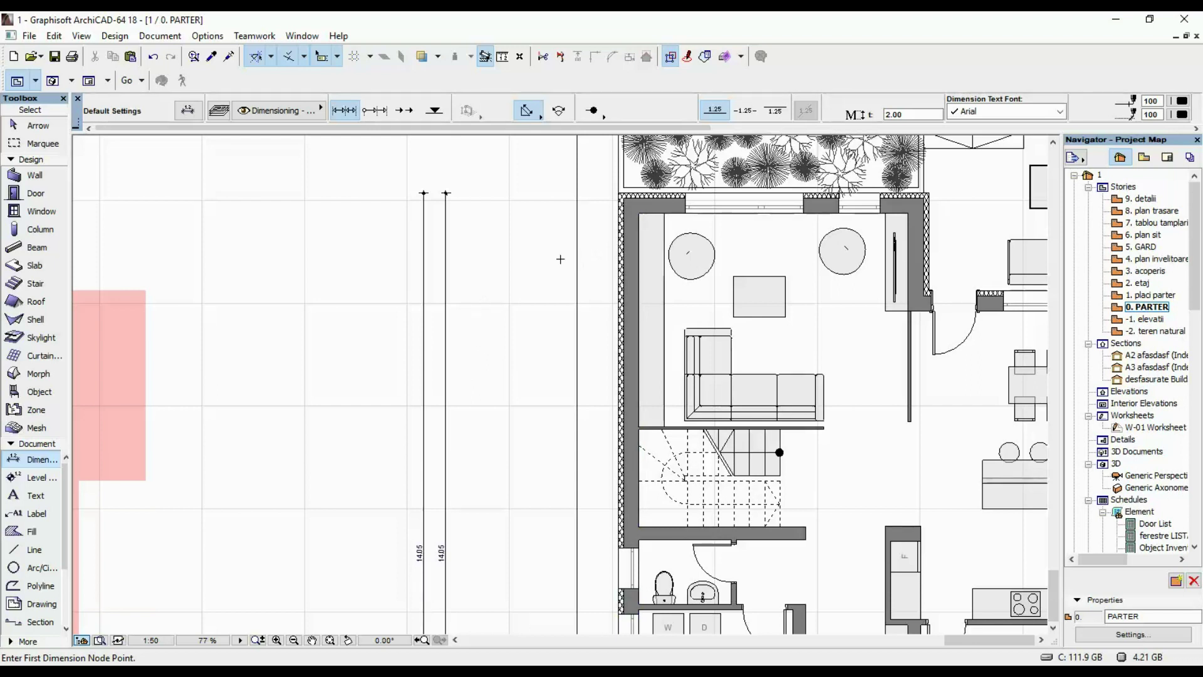
middle_click_drag(427, 417, 491, 220)
scroll(500, 251, "down", 2)
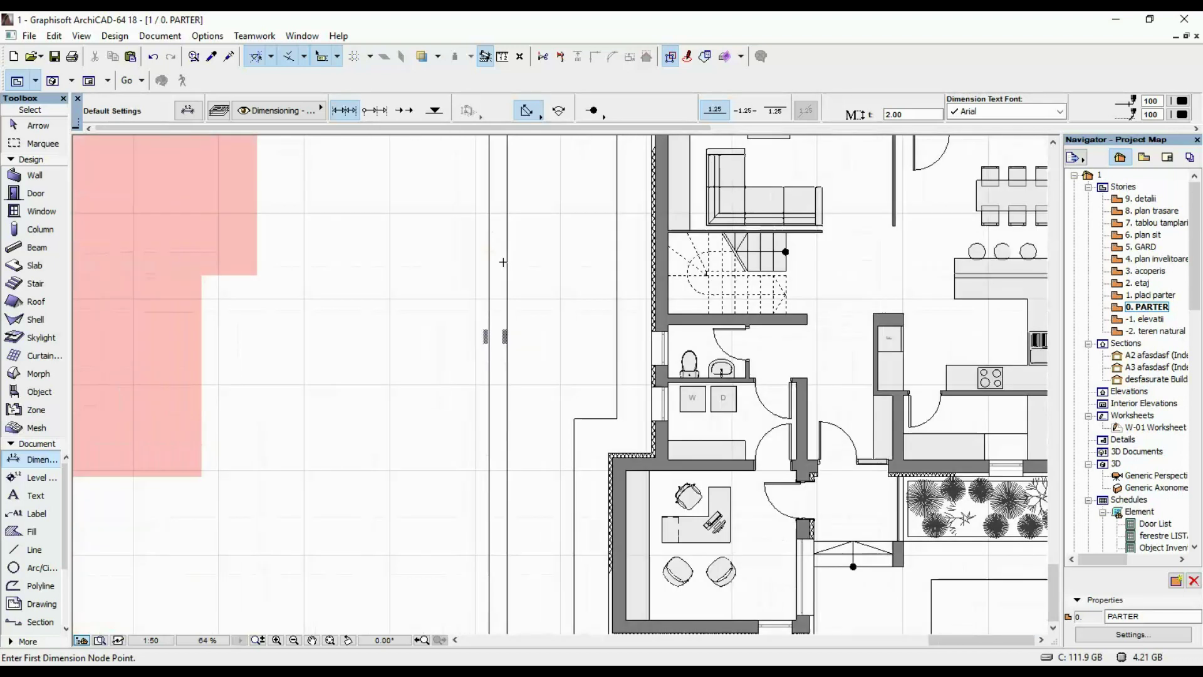
middle_click_drag(530, 406, 535, 287)
scroll(512, 223, "up", 4)
middle_click_drag(510, 219, 524, 325)
scroll(516, 267, "down", 4)
middle_click_drag(587, 264, 575, 329)
left_click(507, 282, "shift")
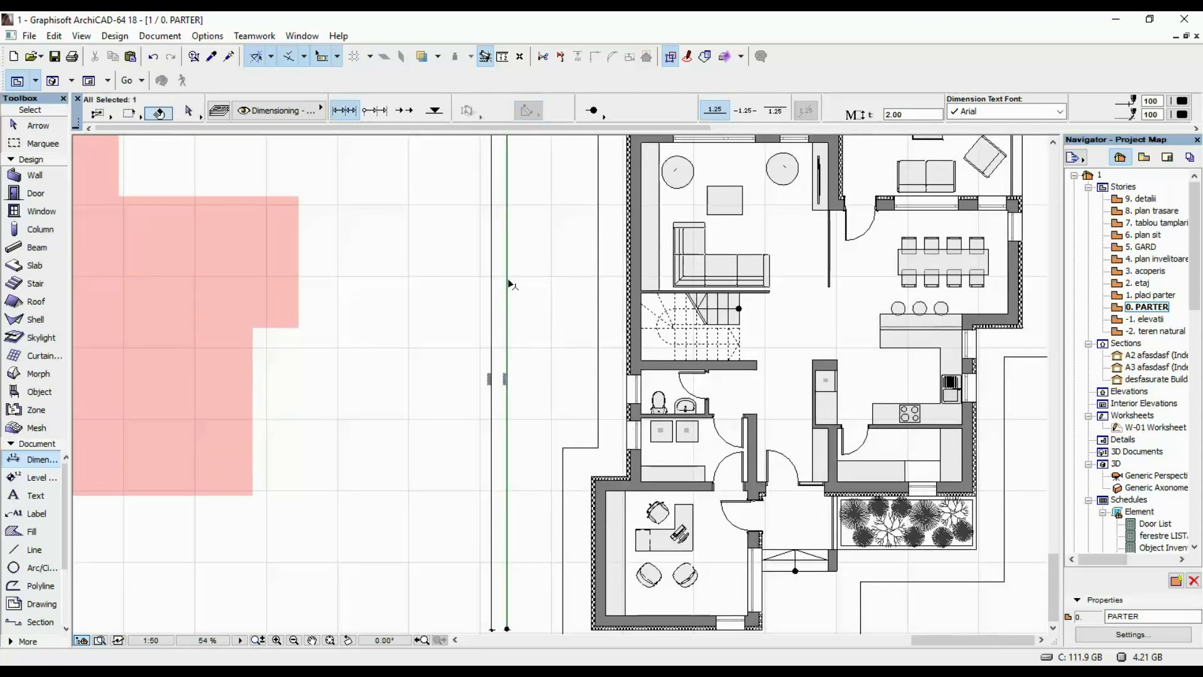
scroll(493, 273, "up", 5)
key("ctrl+shift+d")
left_click(488, 264)
left_click(527, 265)
key("Escape")
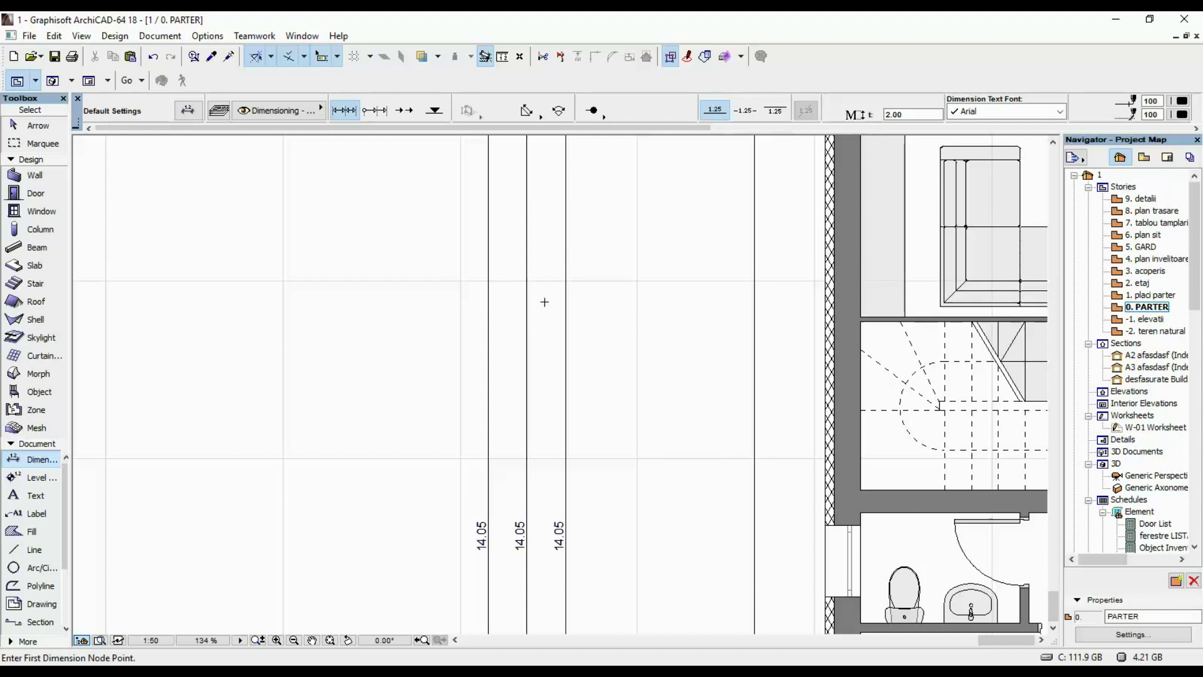
- Add a dimension node to the middle chain at the office's outer upper corner, where the left facade steps, and deselect it
scroll(543, 302, "down", 4)
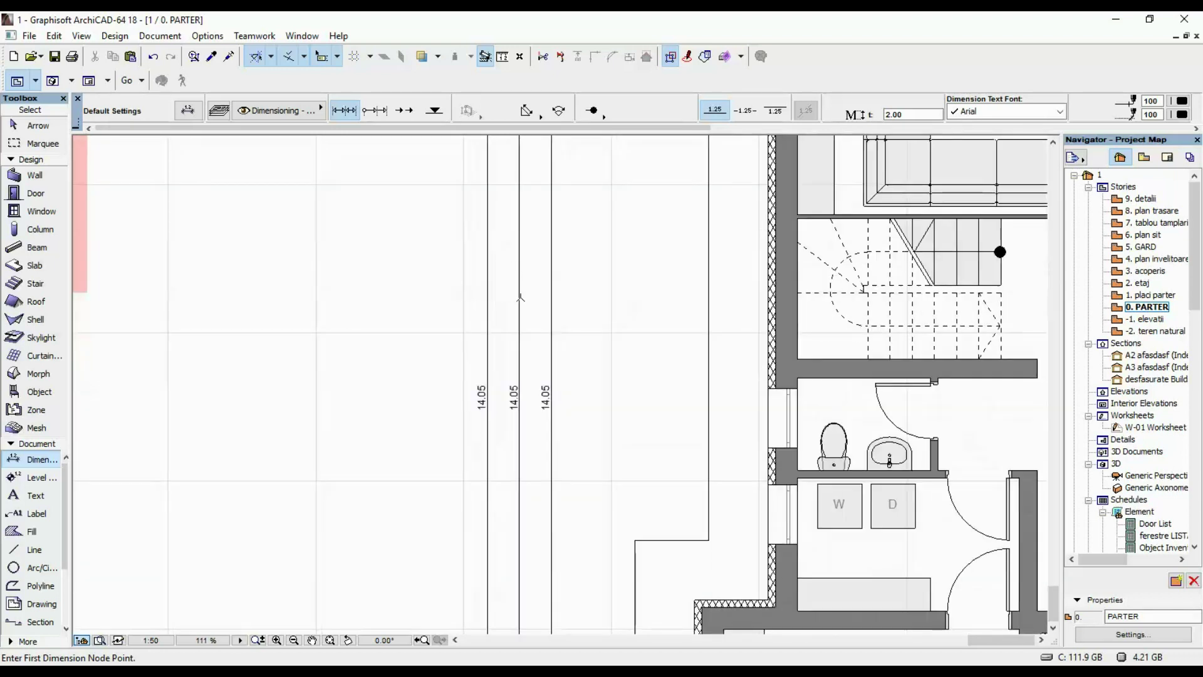
scroll(539, 313, "down", 3, "shift")
middle_click_drag(541, 266, 556, 325)
left_click(523, 287, "shift")
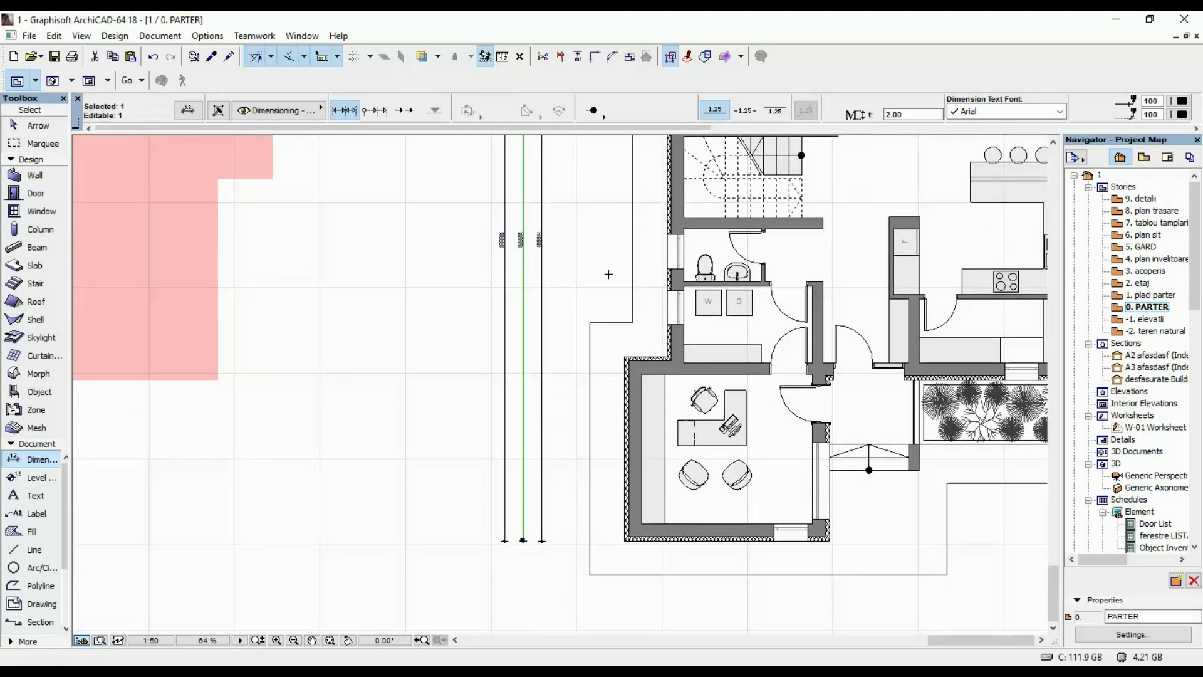
scroll(625, 358, "up", 5)
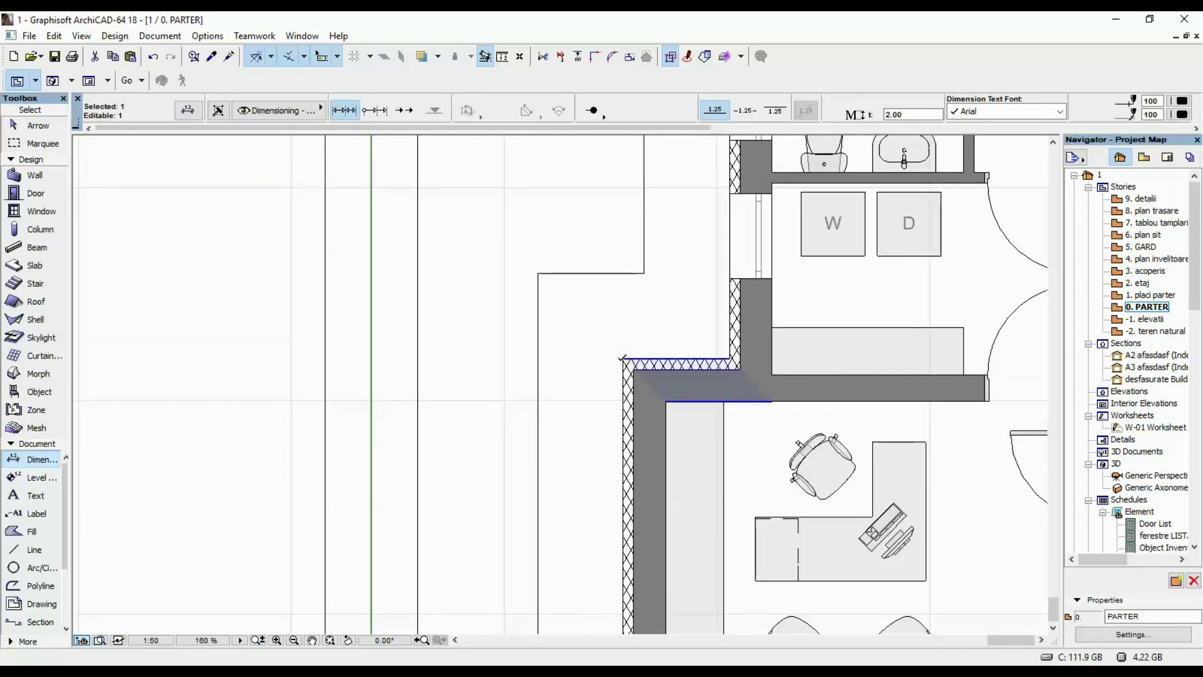
scroll(571, 347, "down", 8)
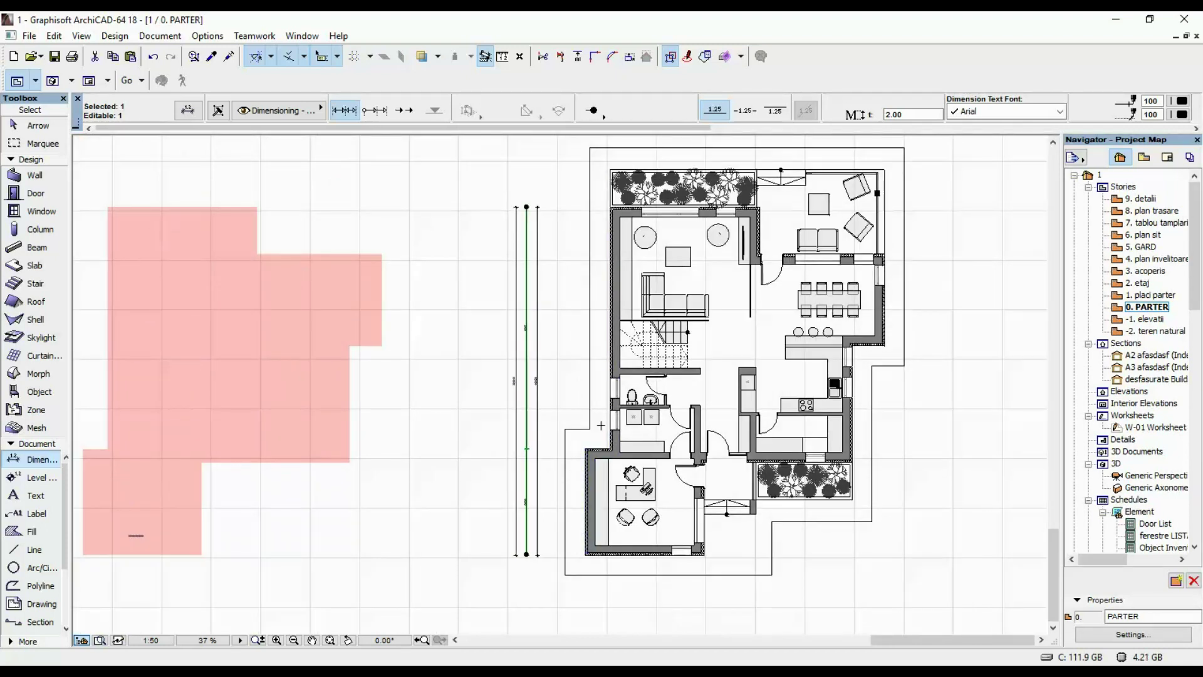
scroll(539, 298, "up", 2)
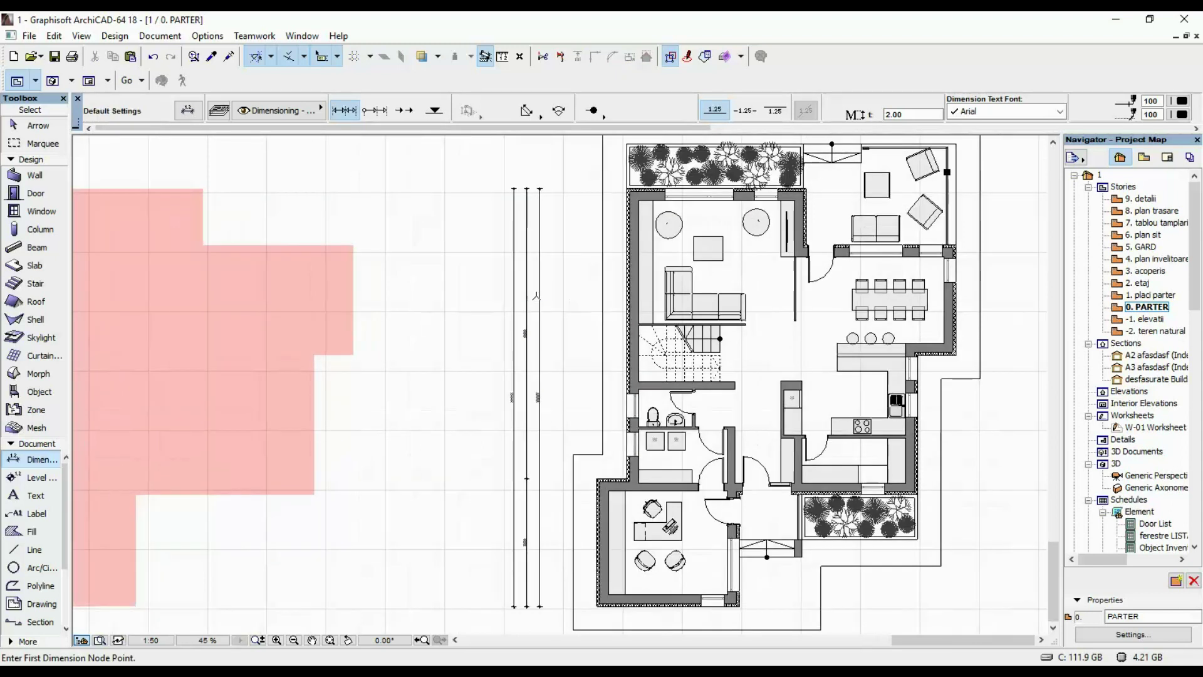
- Add nodes to the innermost chain at the bathroom and laundry window edges and the office's upper corner, and deselect it
left_click(540, 298)
scroll(542, 301, "up", 3)
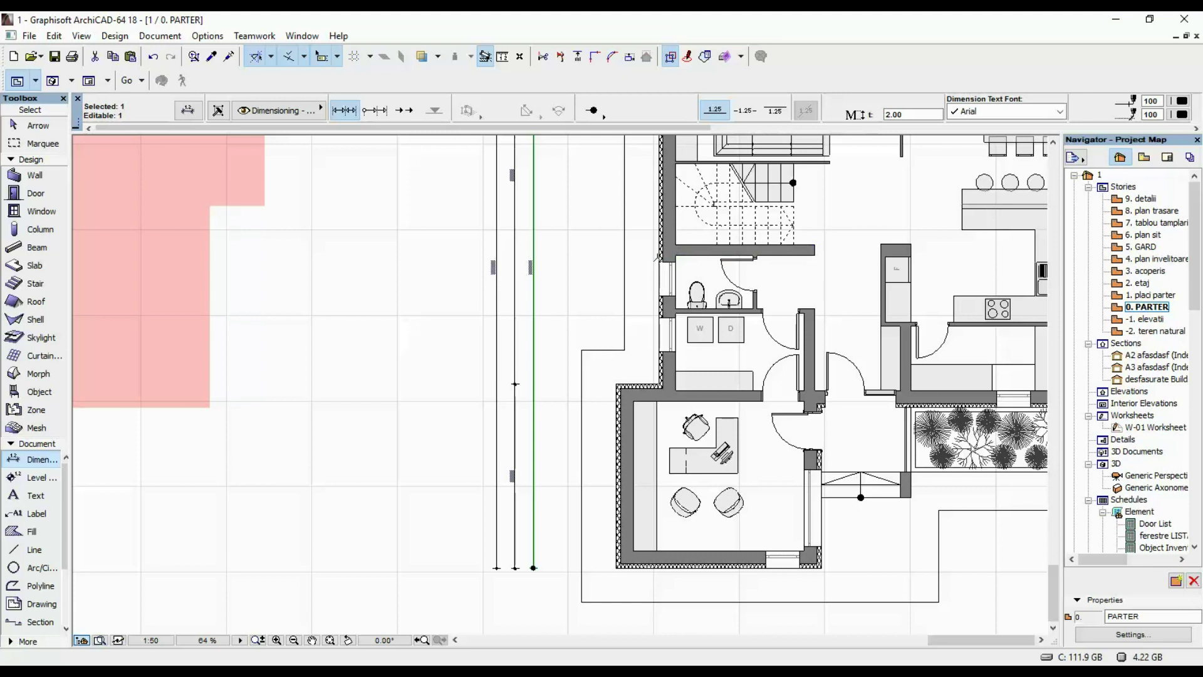
left_click(663, 296)
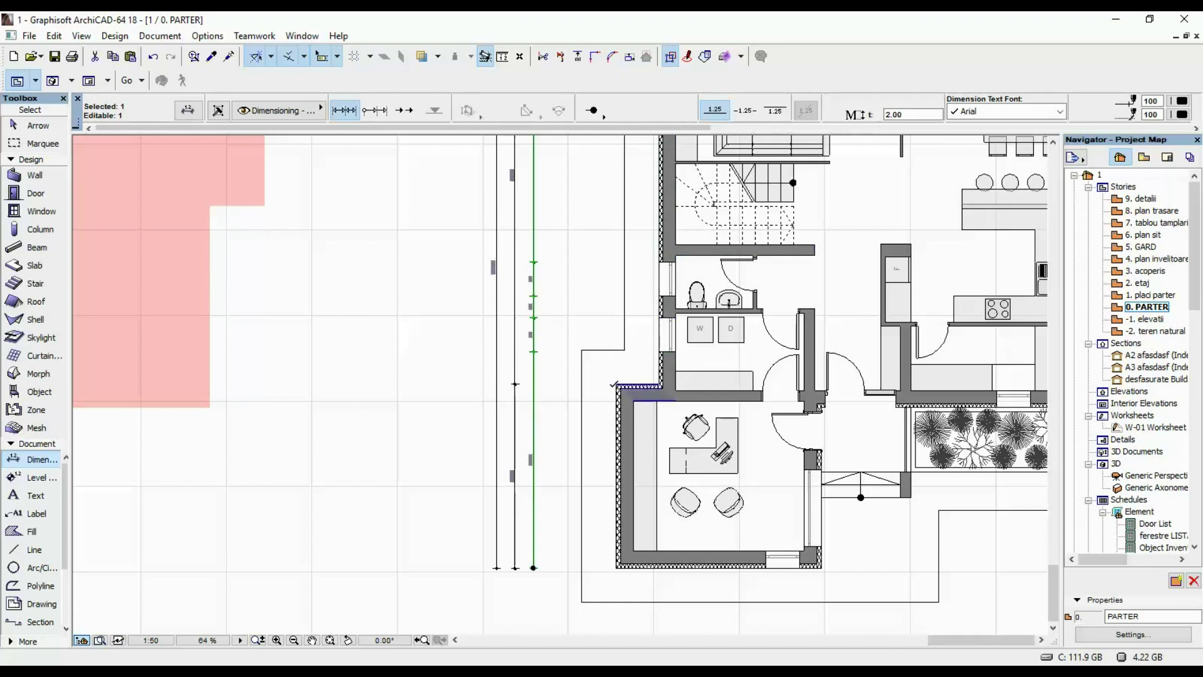
key("Escape")
- Examine the three exterior dimension chains beside the ground-floor plan's left facade
scroll(598, 298, "down", 6)
middle_click_drag(591, 274, 589, 295)
scroll(589, 296, "up", 5)
scroll(625, 230, "down", 4)
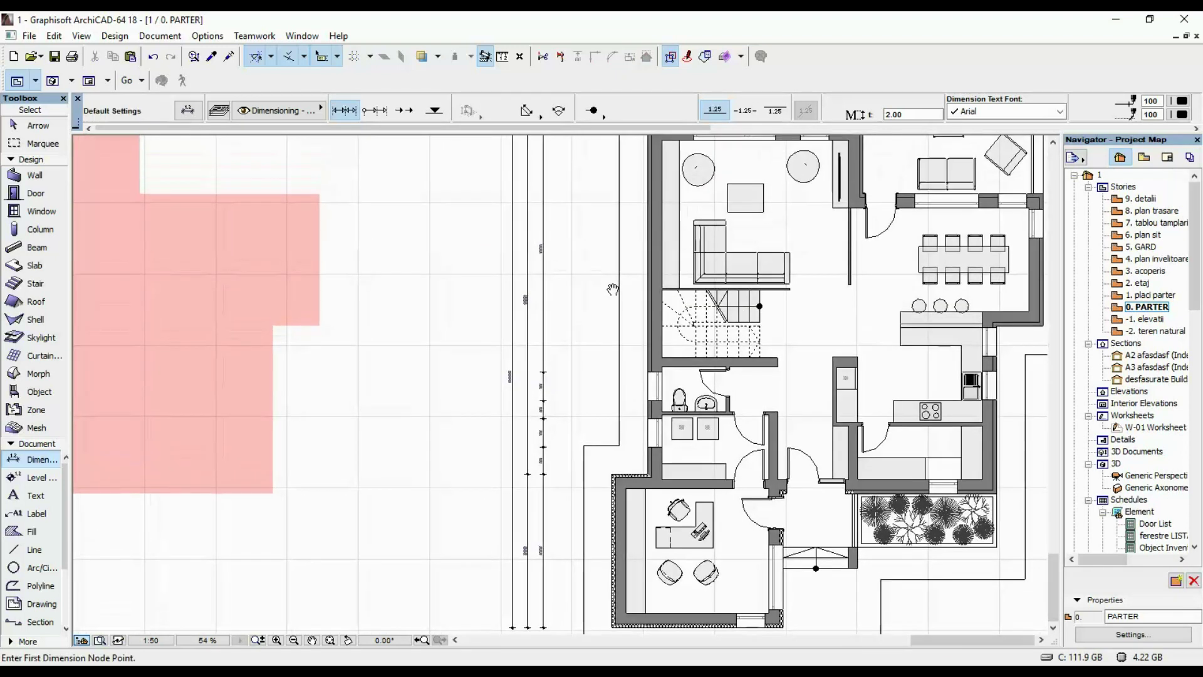
scroll(606, 207, "up", 1)
scroll(652, 339, "up", 2)
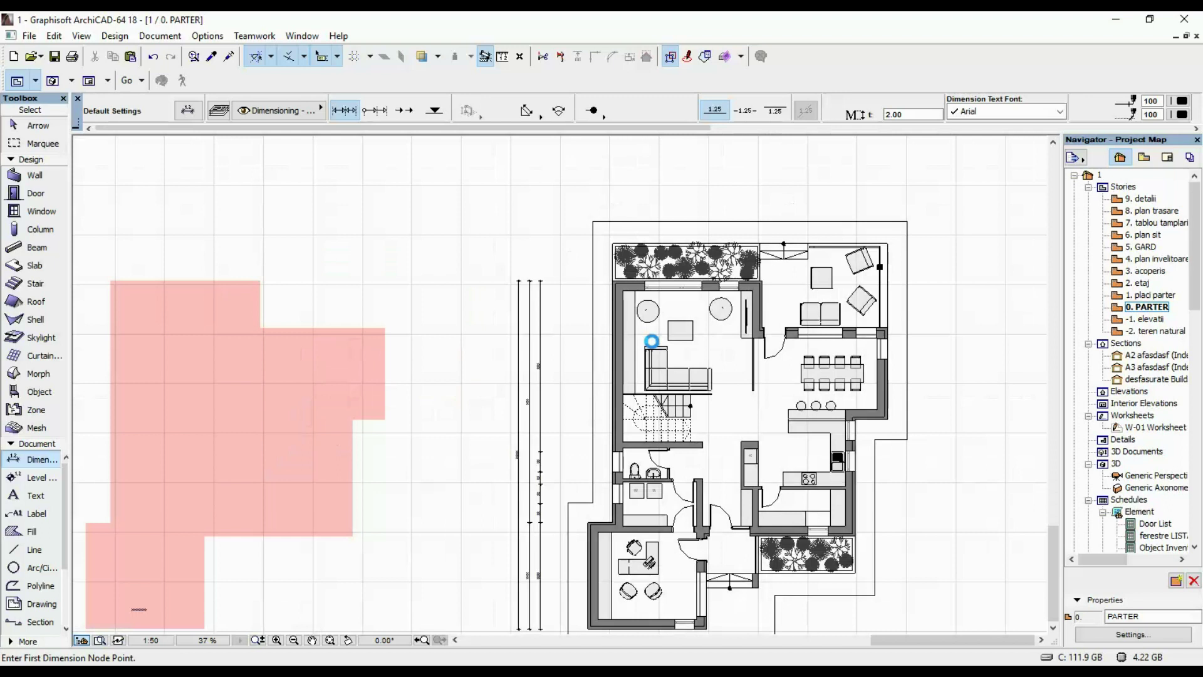
scroll(676, 314, "down", 1)
scroll(676, 314, "up", 1)
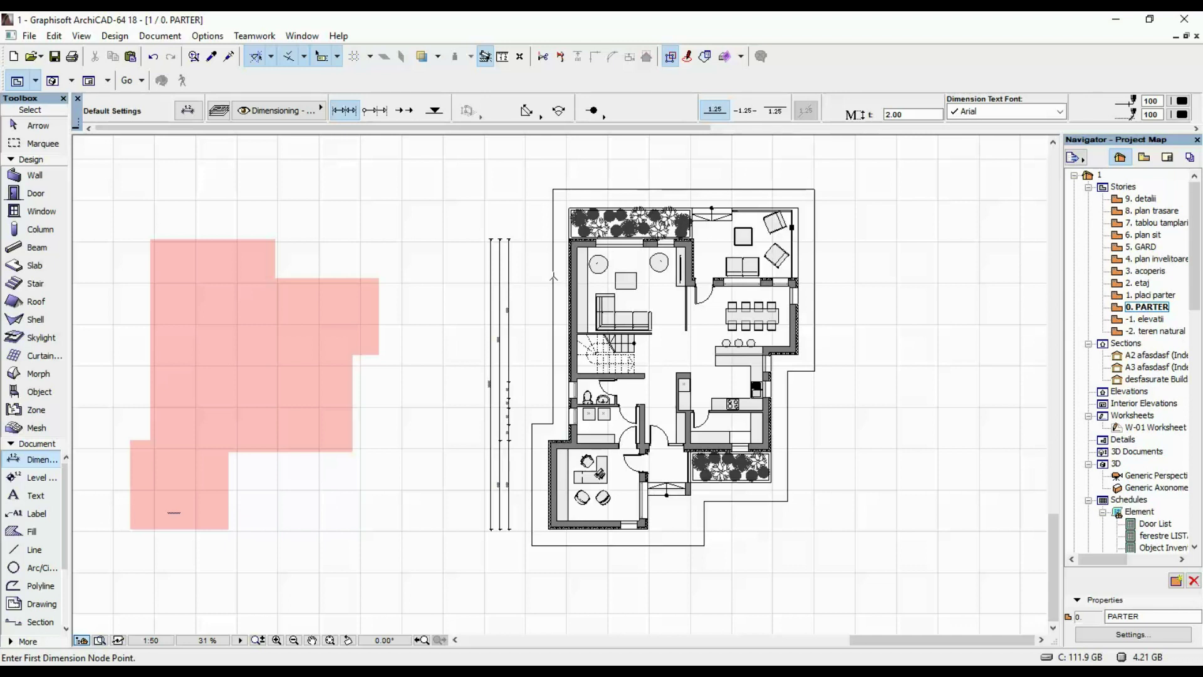
scroll(681, 480, "up", 4)
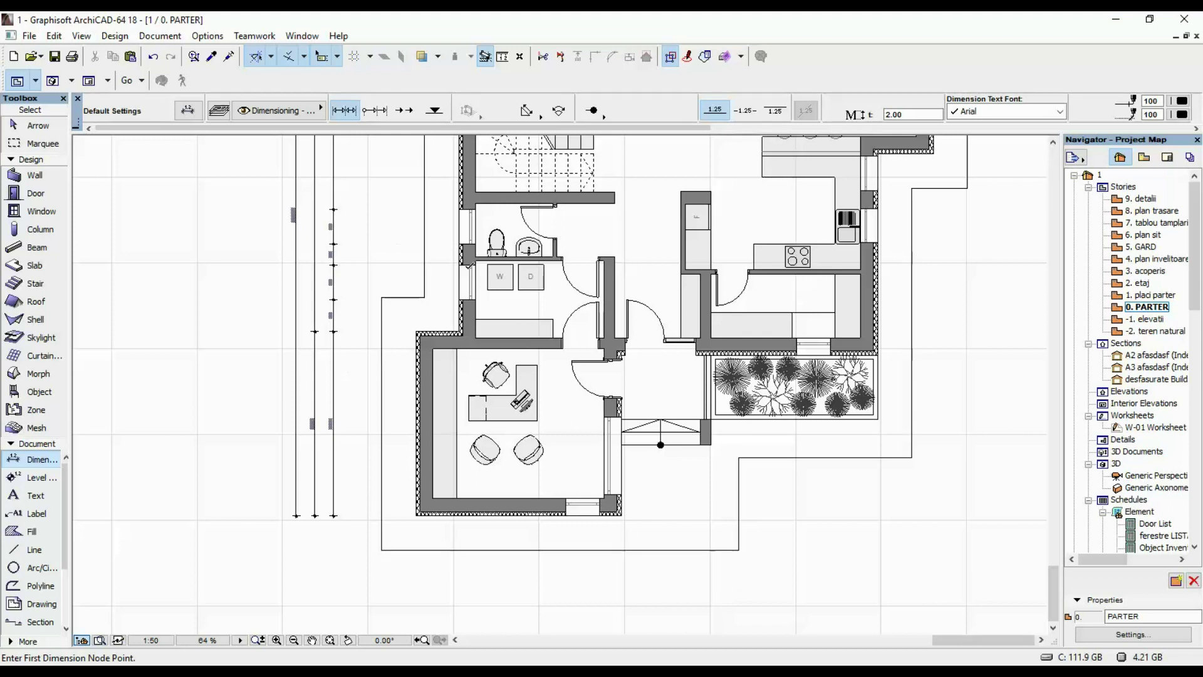
middle_click_drag(505, 290, 677, 344)
scroll(554, 285, "down", 1)
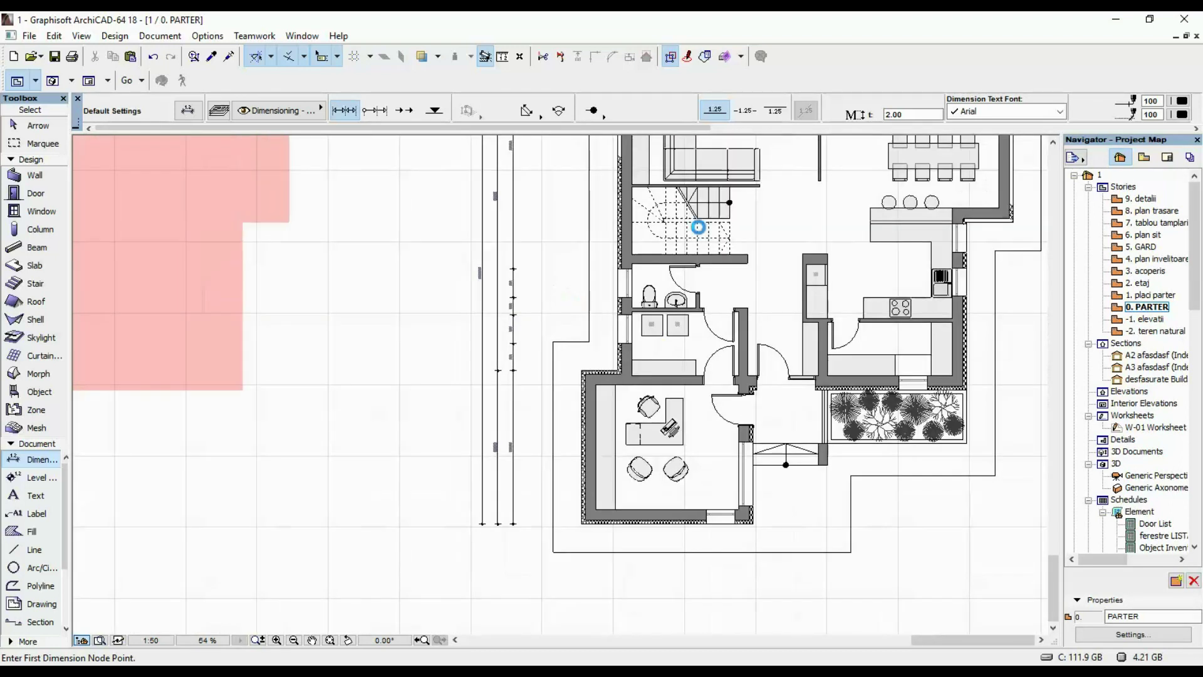
middle_click_drag(698, 227, 624, 263)
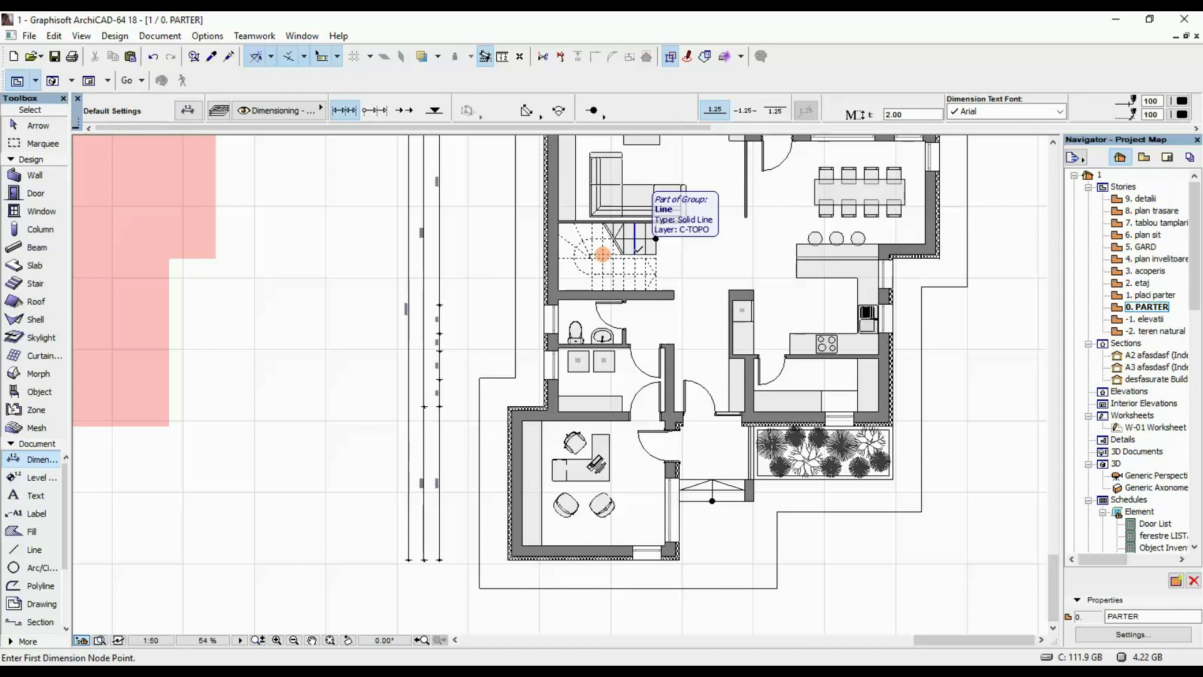
- Explode the innermost dimension chain into the current view, keeping the original elements
middle_click_drag(446, 246, 489, 320)
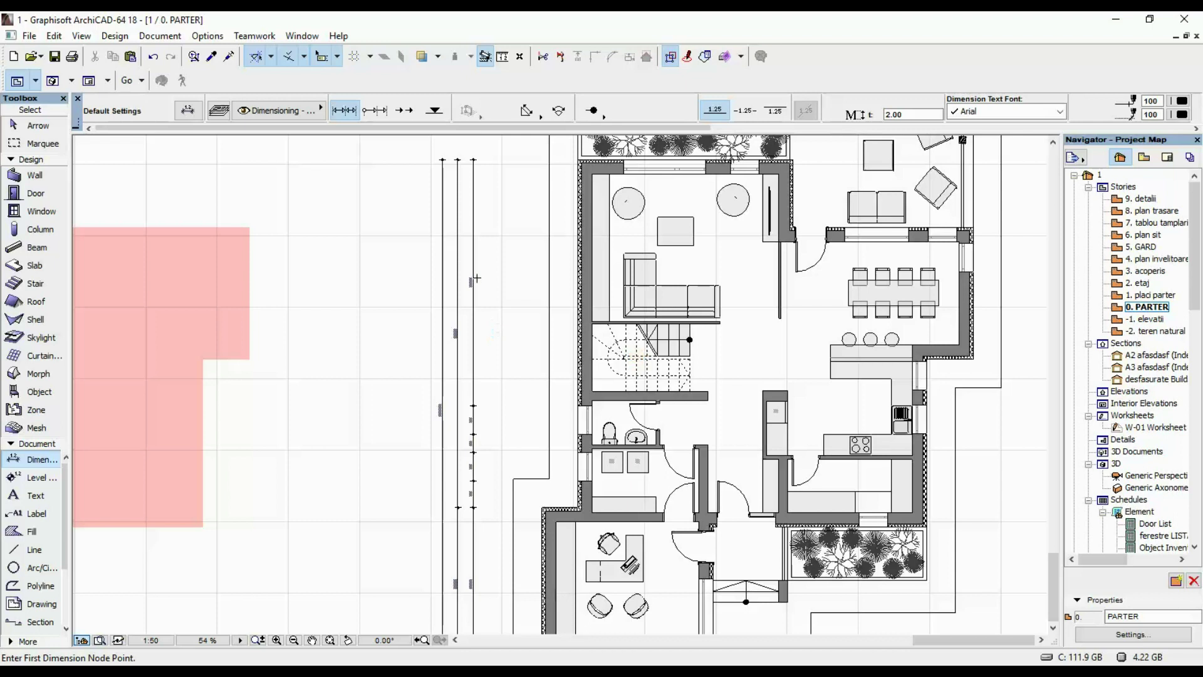
left_click(477, 191, "shift")
left_click(465, 203, "shift")
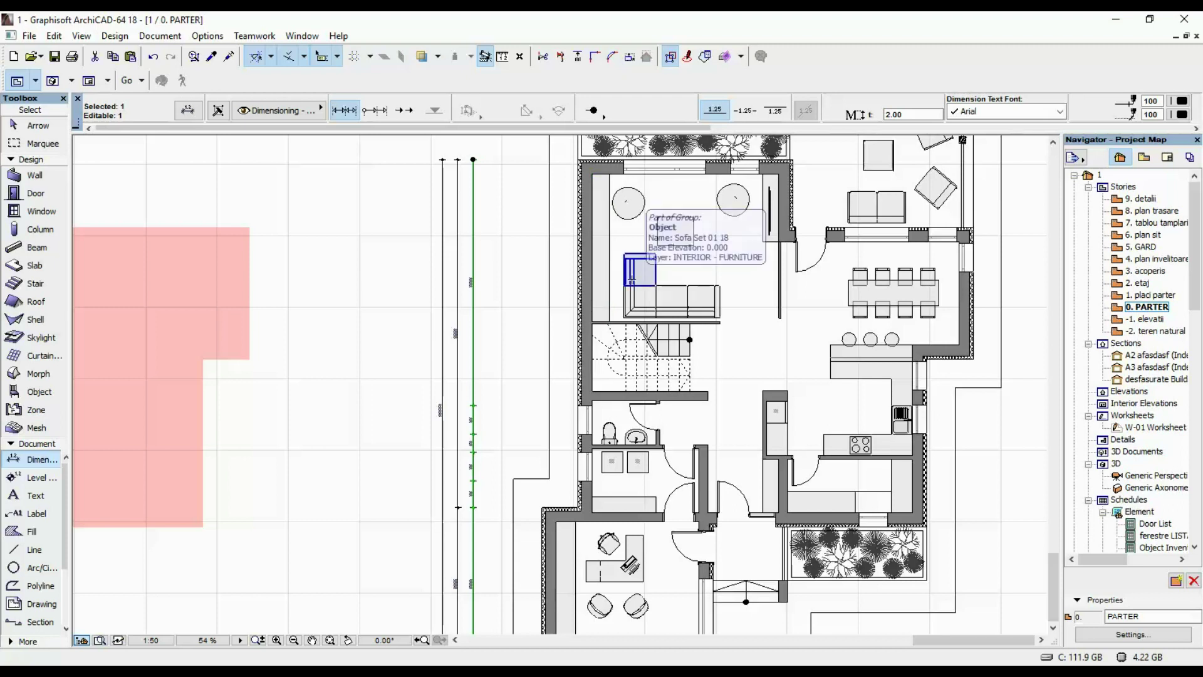
key("ctrl+equal")
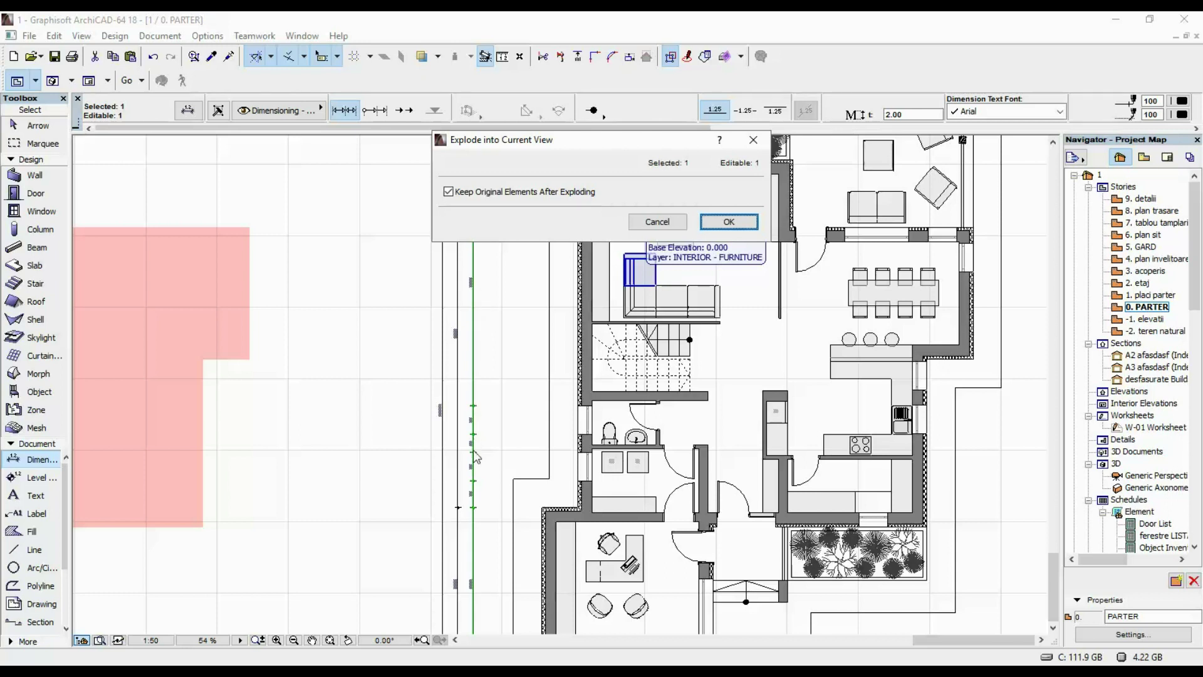
left_click(720, 223)
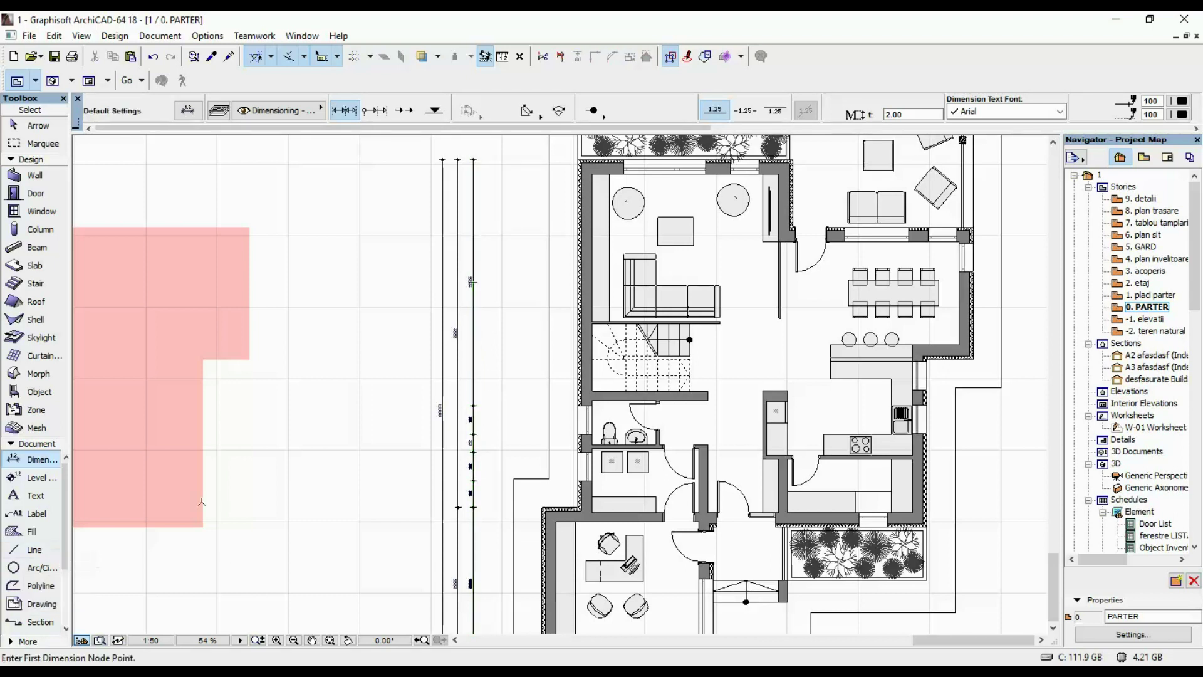
- Move the exploded lines, markers and texts of the innermost chain horizontally toward the house and inspect a marker
left_click(55, 549)
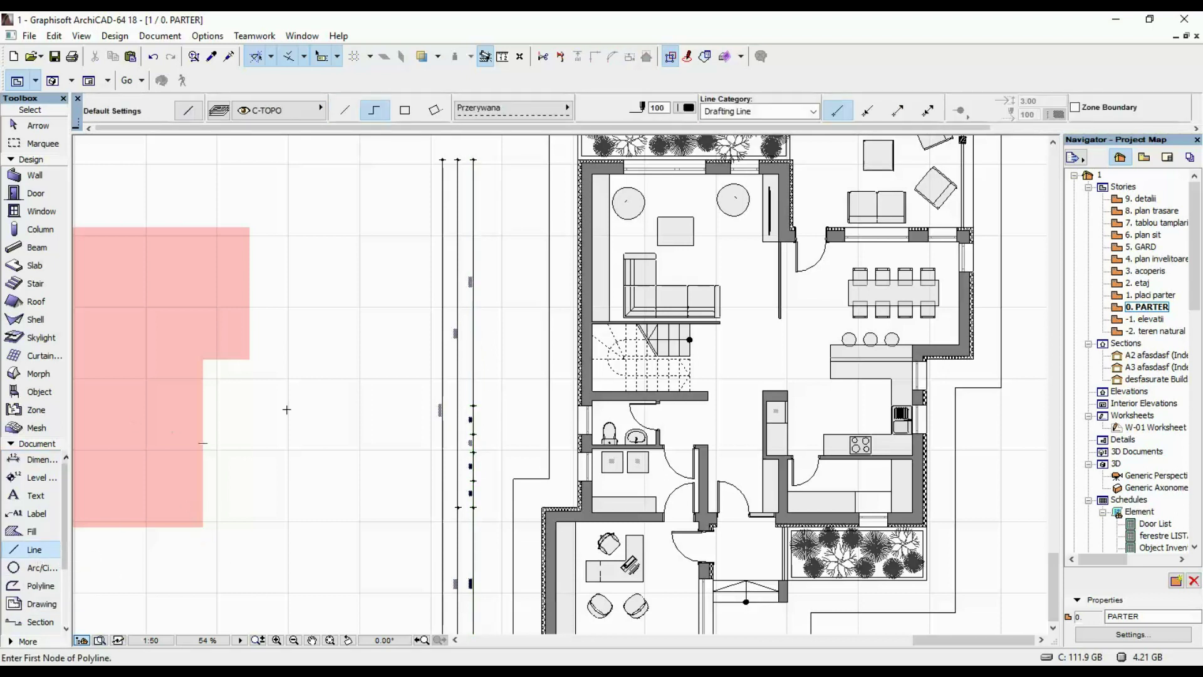
left_click(473, 319, "shift")
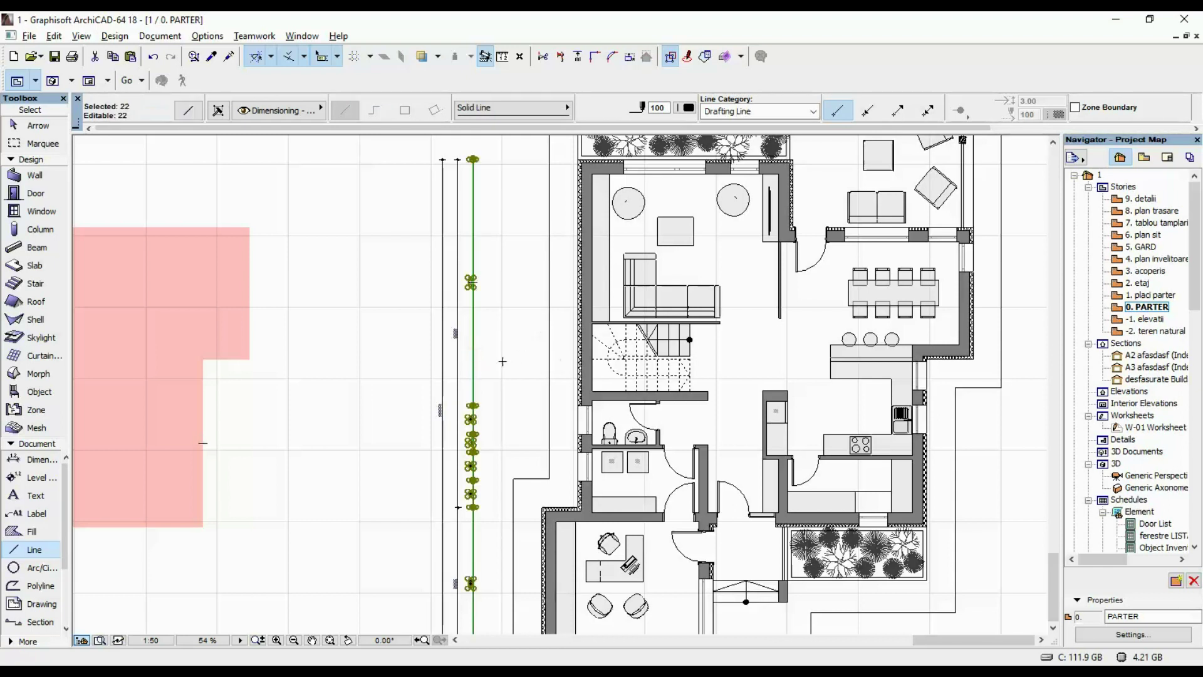
key("ctrl+d")
left_click(473, 328)
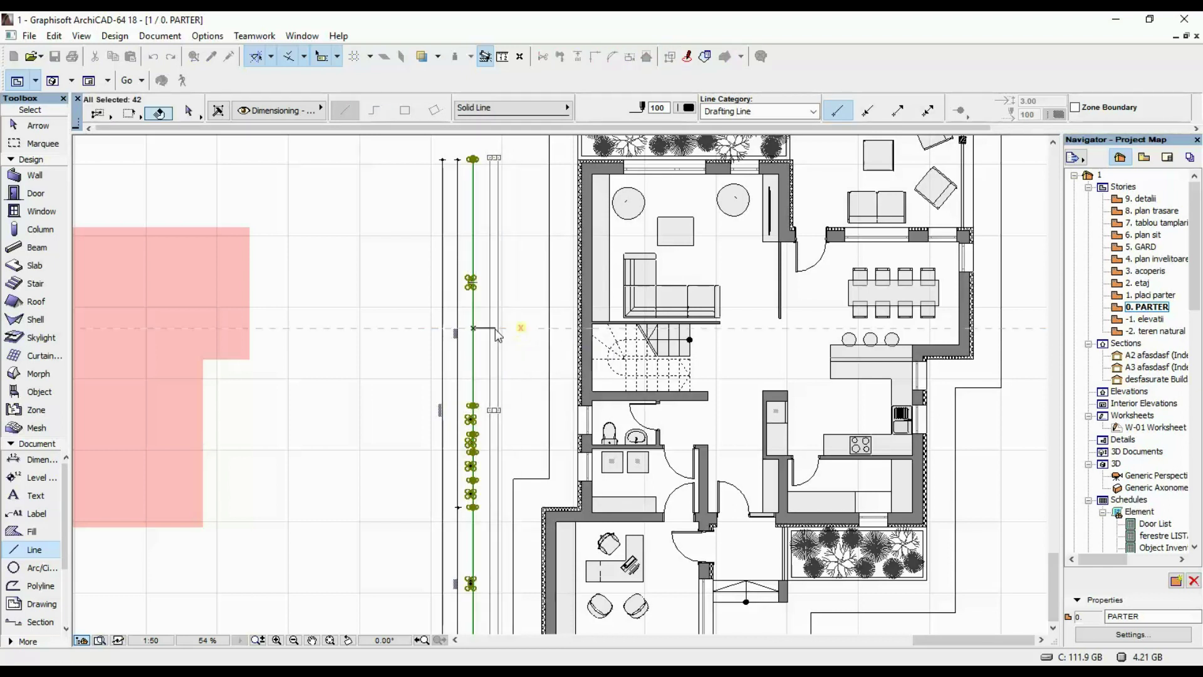
left_click(496, 335)
scroll(430, 317, "up", 5)
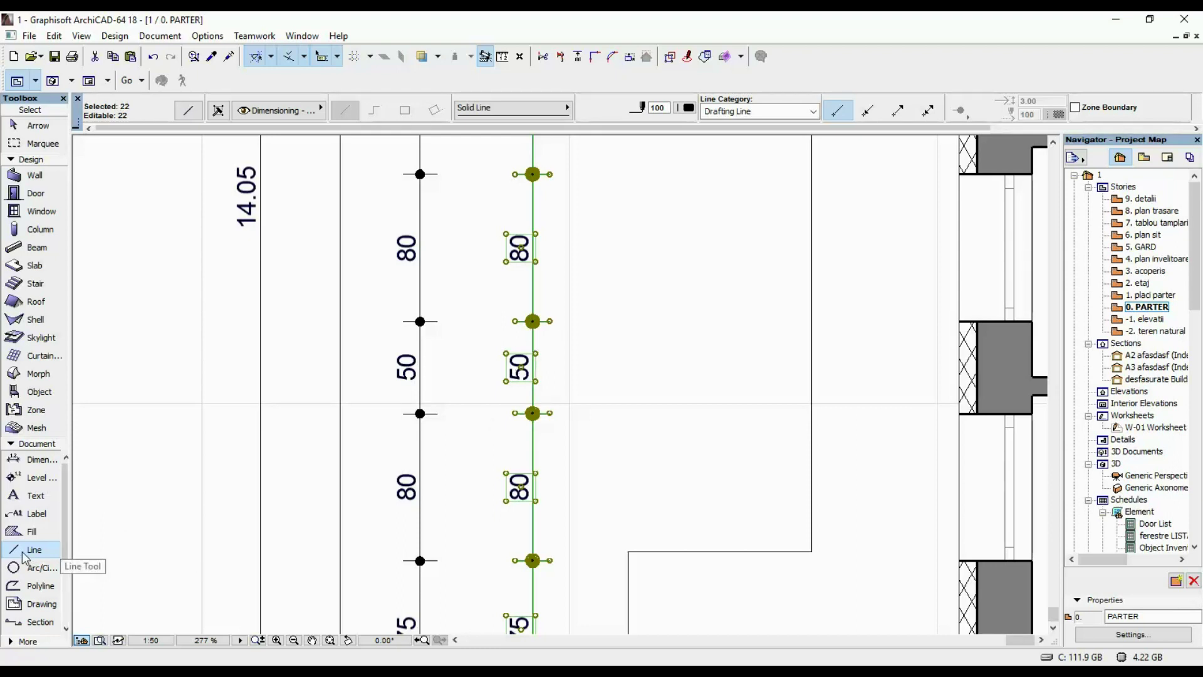
scroll(526, 552, "up", 6)
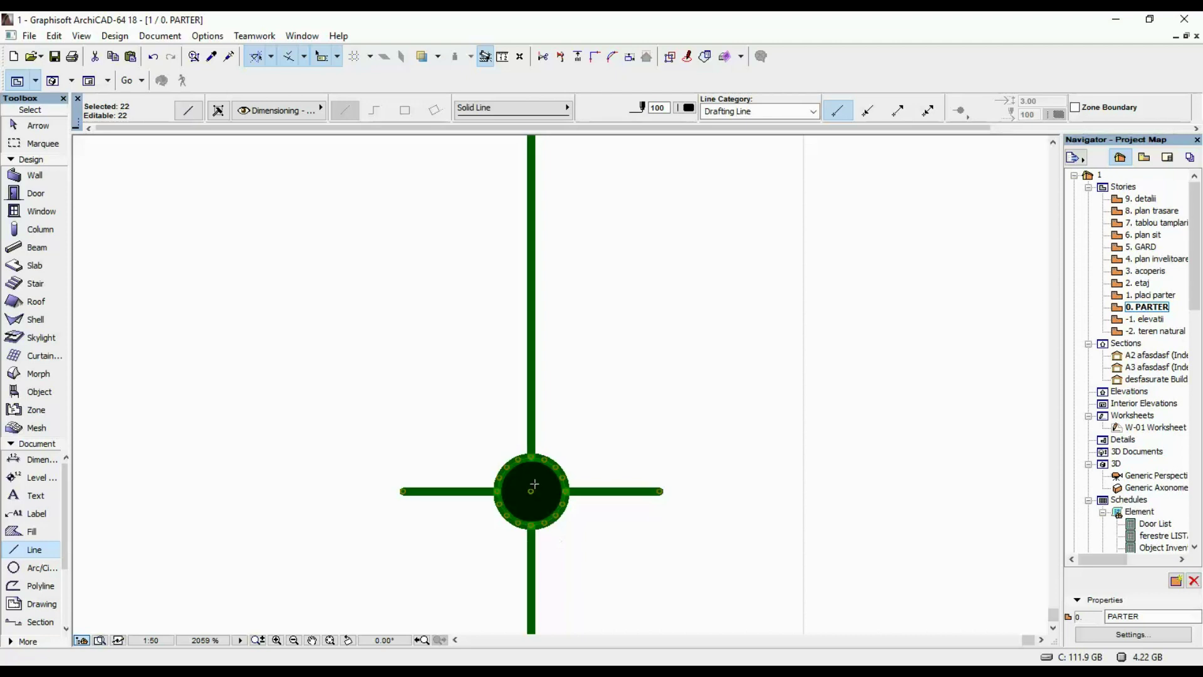
- Cut the selected exploded dimension elements from the PARTER story and paste them onto the 1. placi parter story
scroll(549, 520, "down", 10)
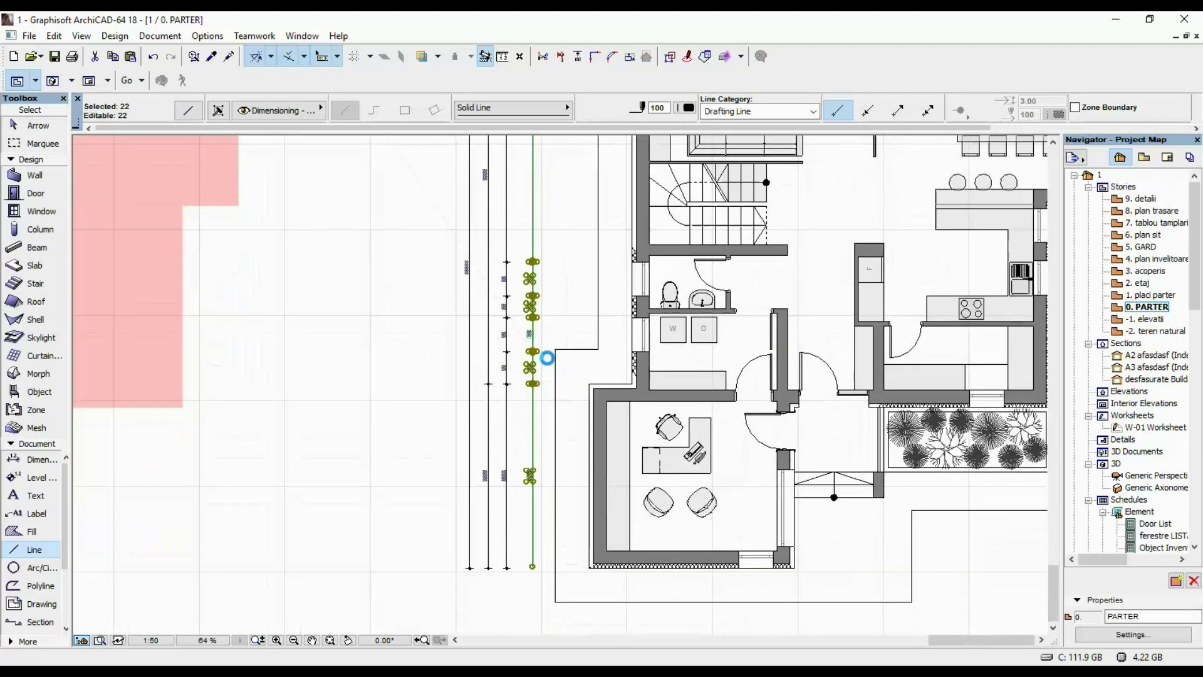
scroll(524, 427, "down", 4)
scroll(516, 332, "up", 2)
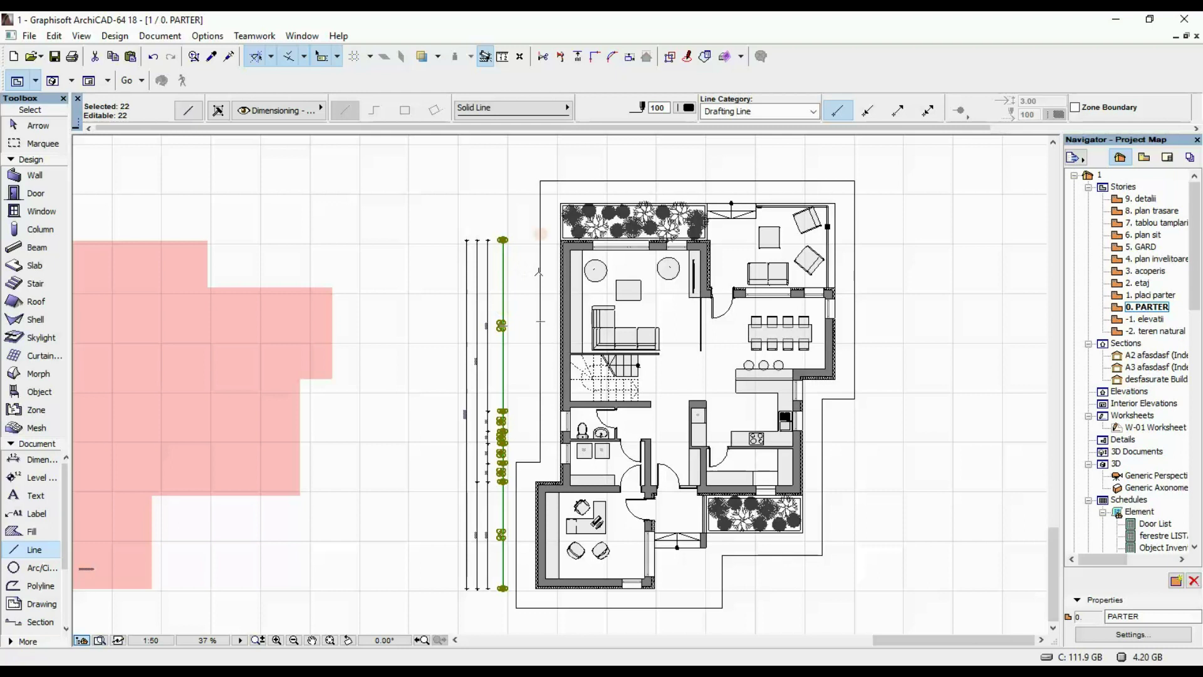
key("Delete")
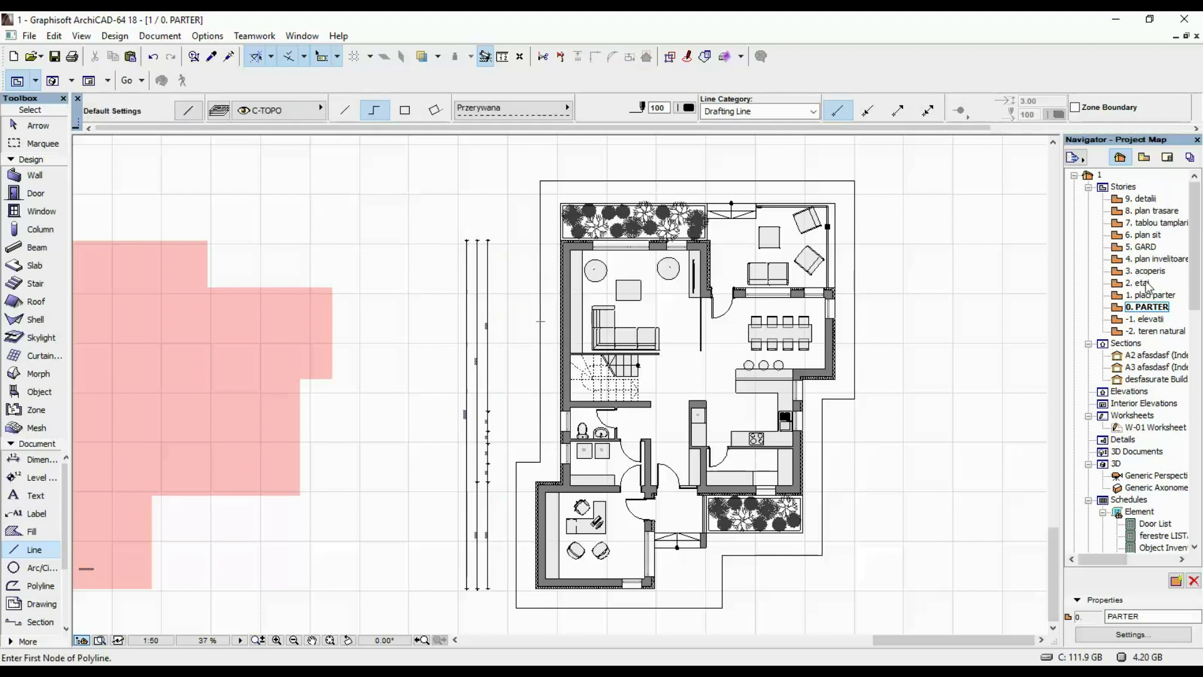
double_click(1148, 295)
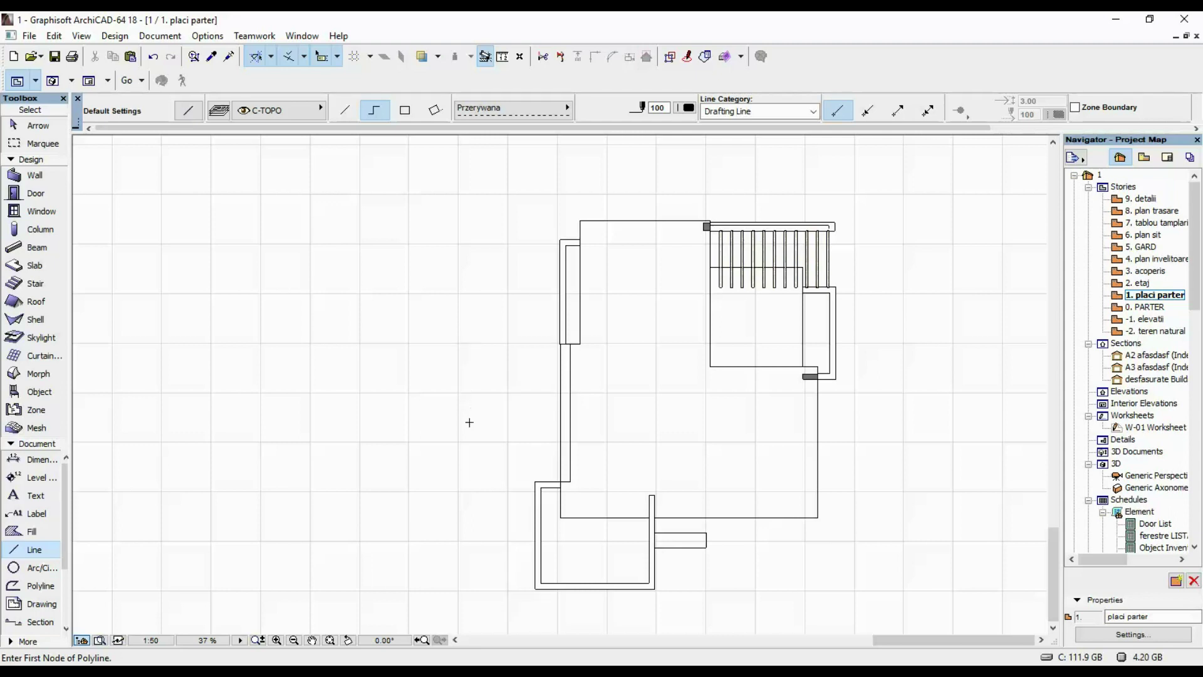
middle_click_drag(469, 422, 485, 376)
key("ctrl+v")
left_click(551, 350)
- Select the pasted dimension elements beside the slab outlines, deselect them, and inspect the chain down to its lower end
scroll(509, 445, "up", 5)
scroll(601, 336, "down", 4)
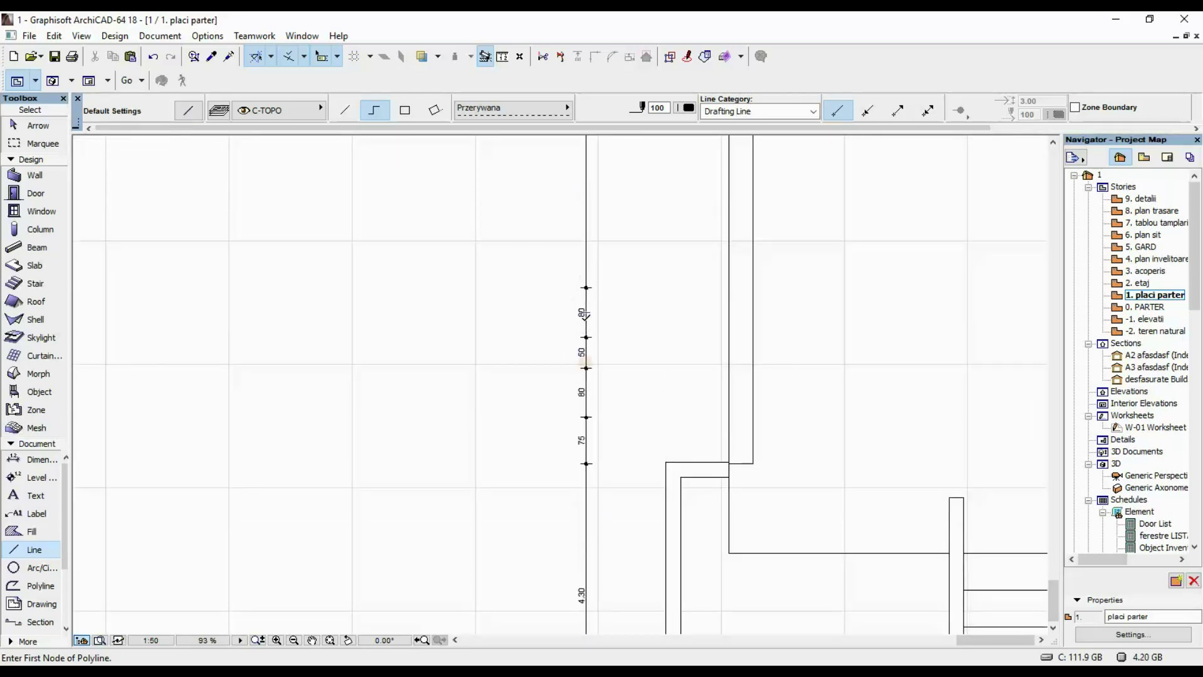
left_click(586, 255, "shift")
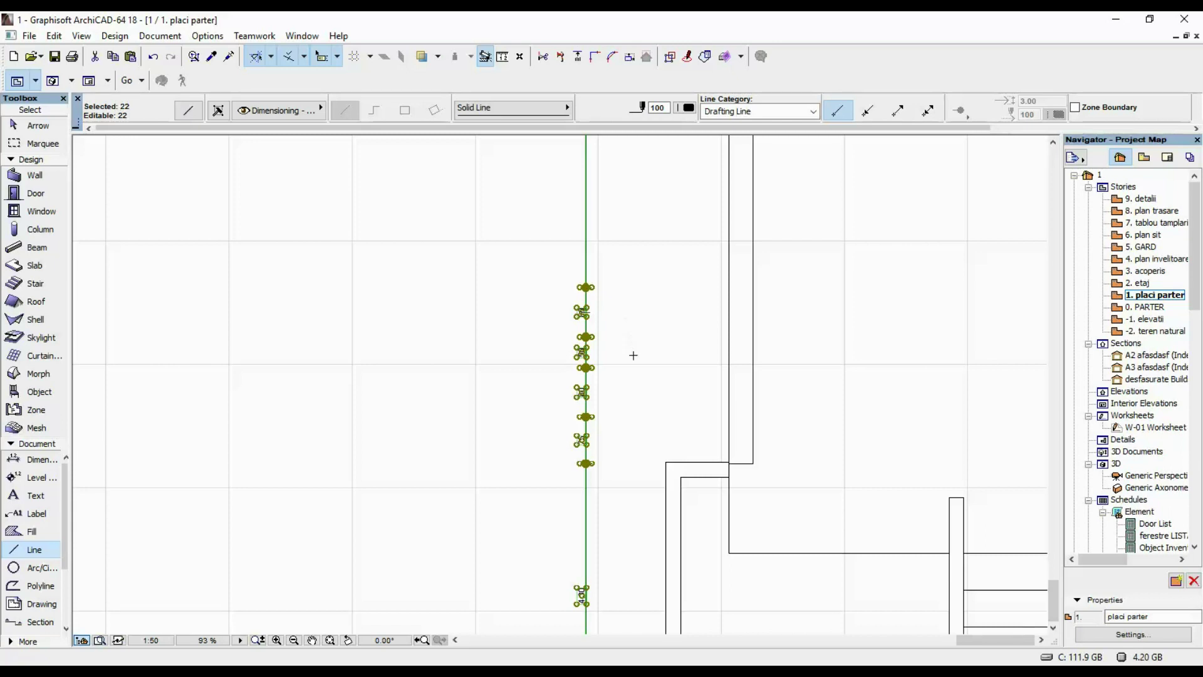
key("Escape")
middle_click_drag(626, 468, 624, 388)
middle_click_drag(621, 523, 594, 450)
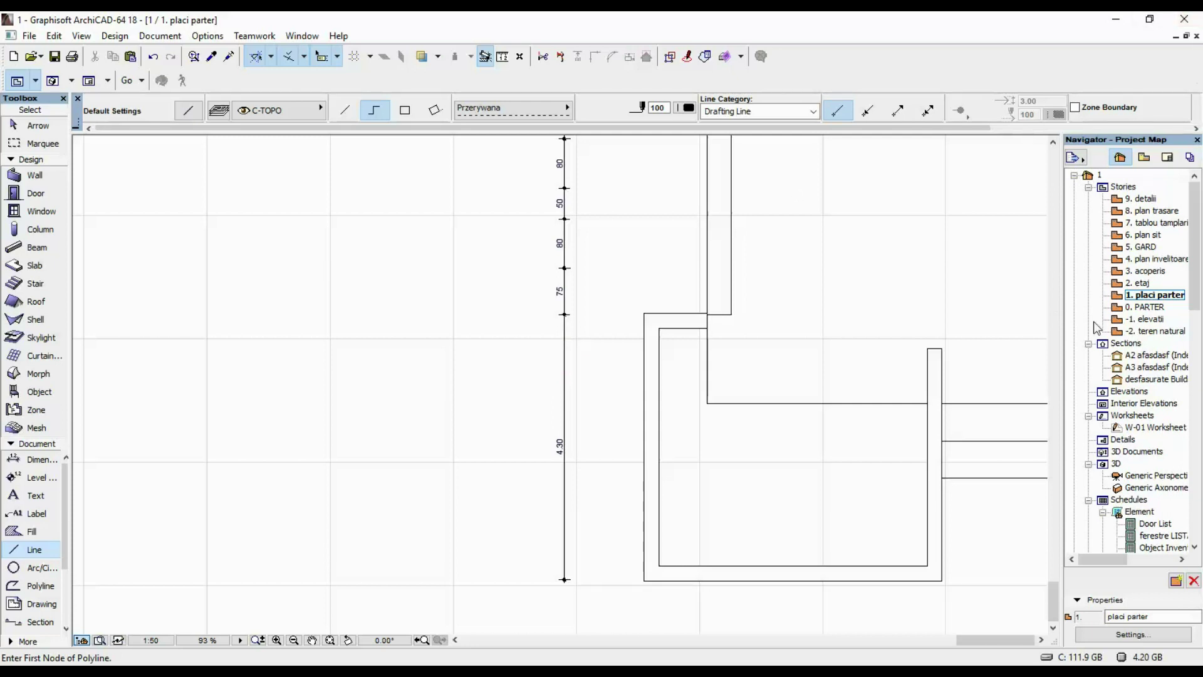
- Return to the 0. PARTER story and draw an arc wall spanning slightly over a quarter circle in the empty area beside the house
double_click(1152, 307)
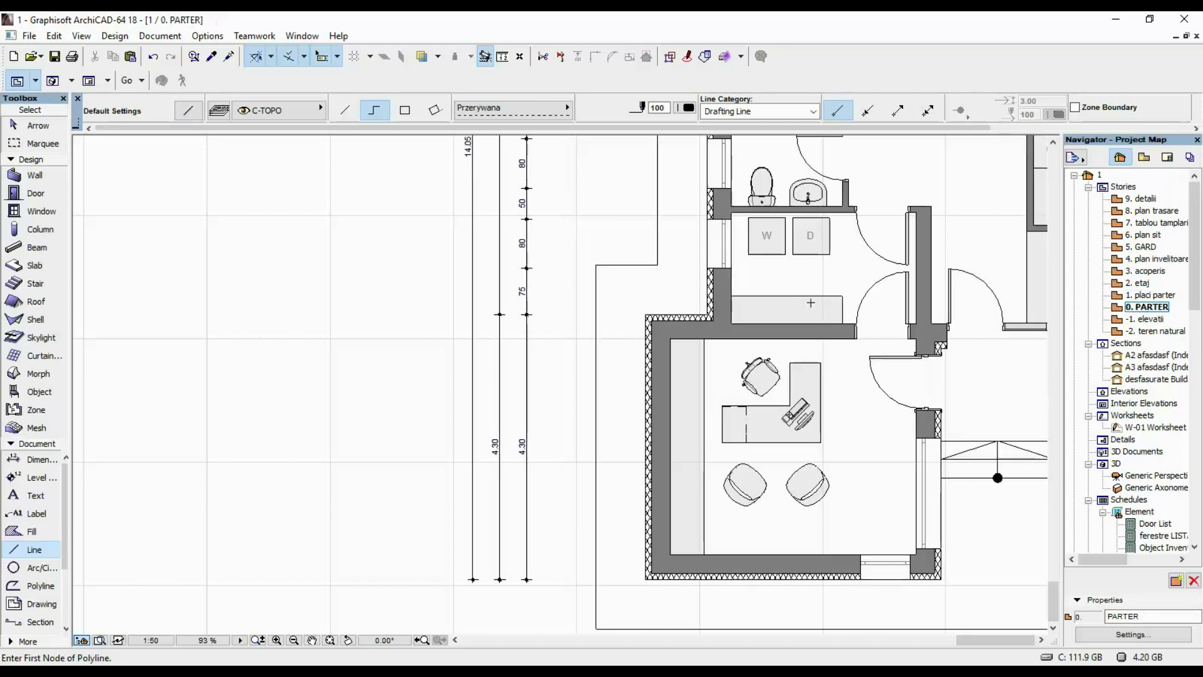
scroll(604, 355, "down", 4)
middle_click_drag(608, 357, 336, 372)
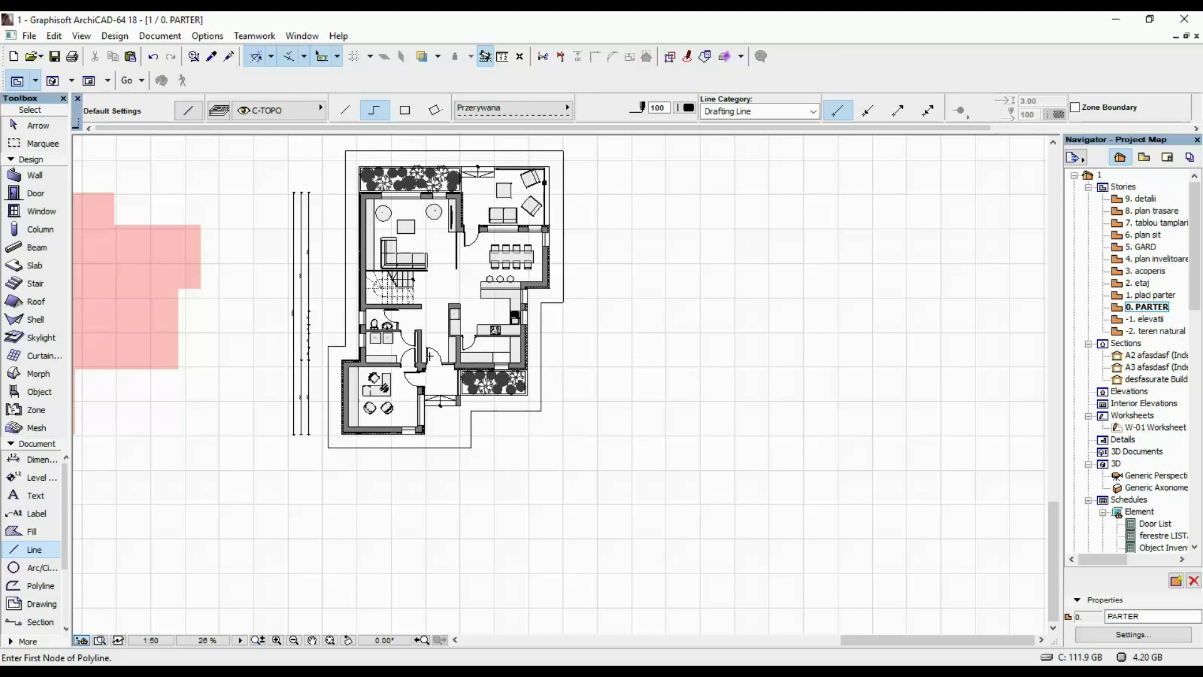
left_click(34, 174)
scroll(673, 435, "up", 3)
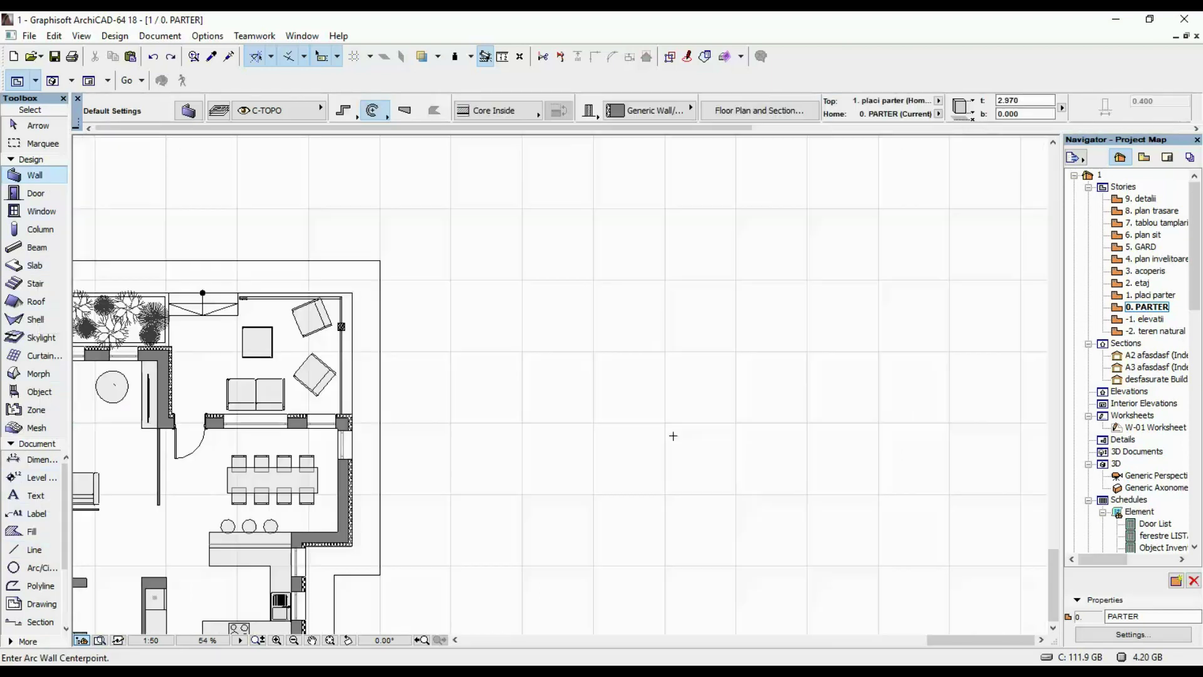
left_click(673, 443)
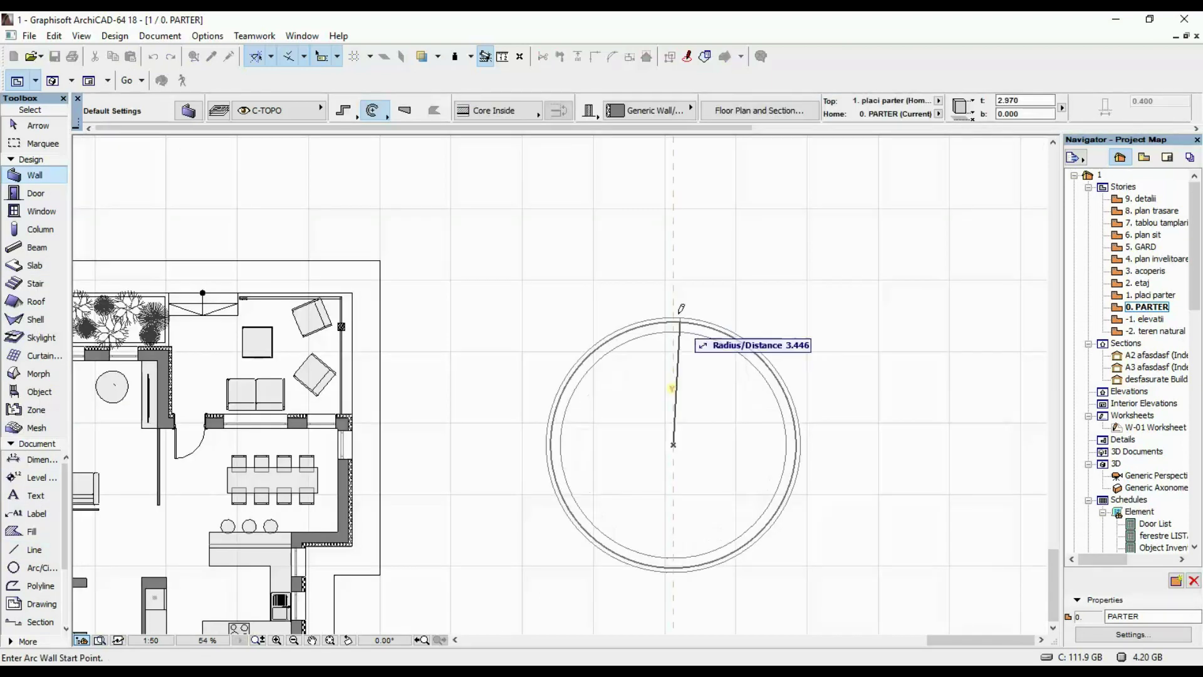
left_click(675, 284)
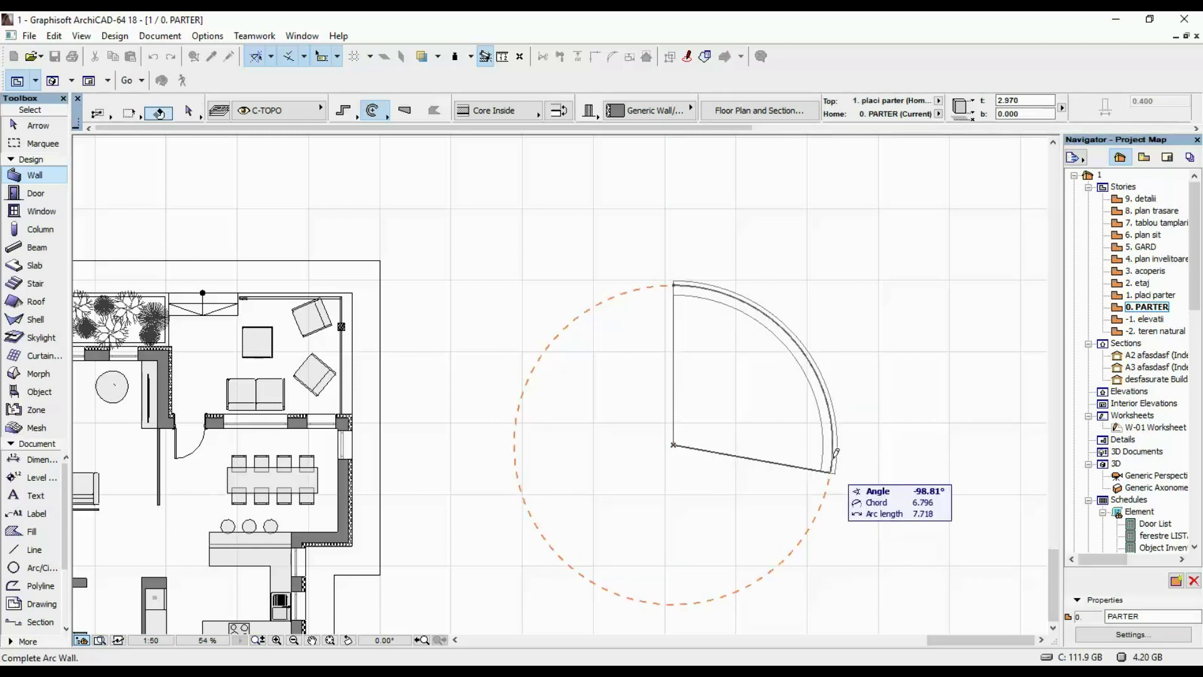
left_click(830, 469)
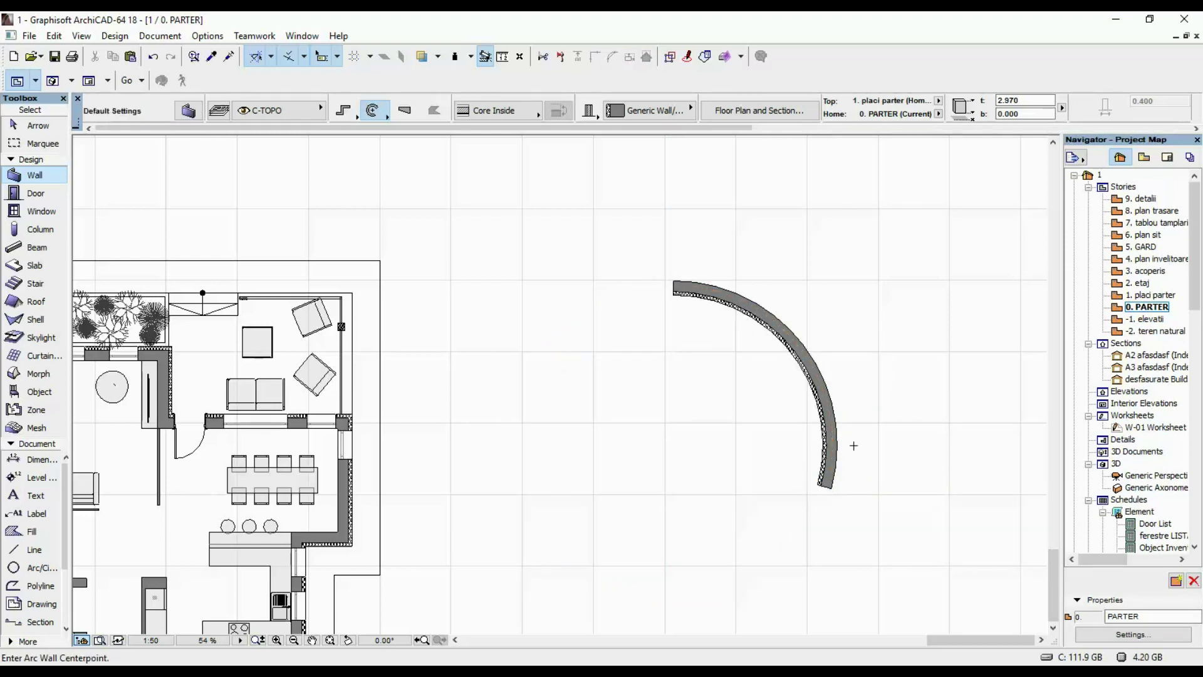
- Flip the arc wall about its reference line so the insulation layer lies on the outer side, and deselect it
scroll(853, 442, "up", 2)
left_click(671, 218, "shift")
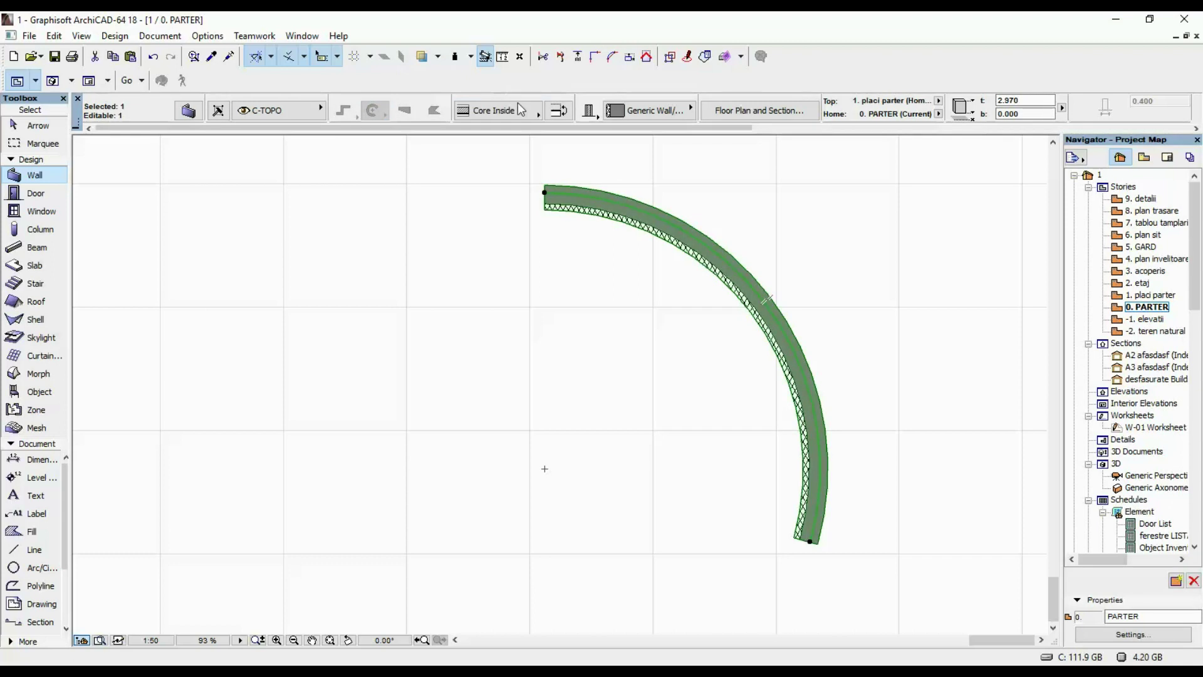
left_click(564, 111)
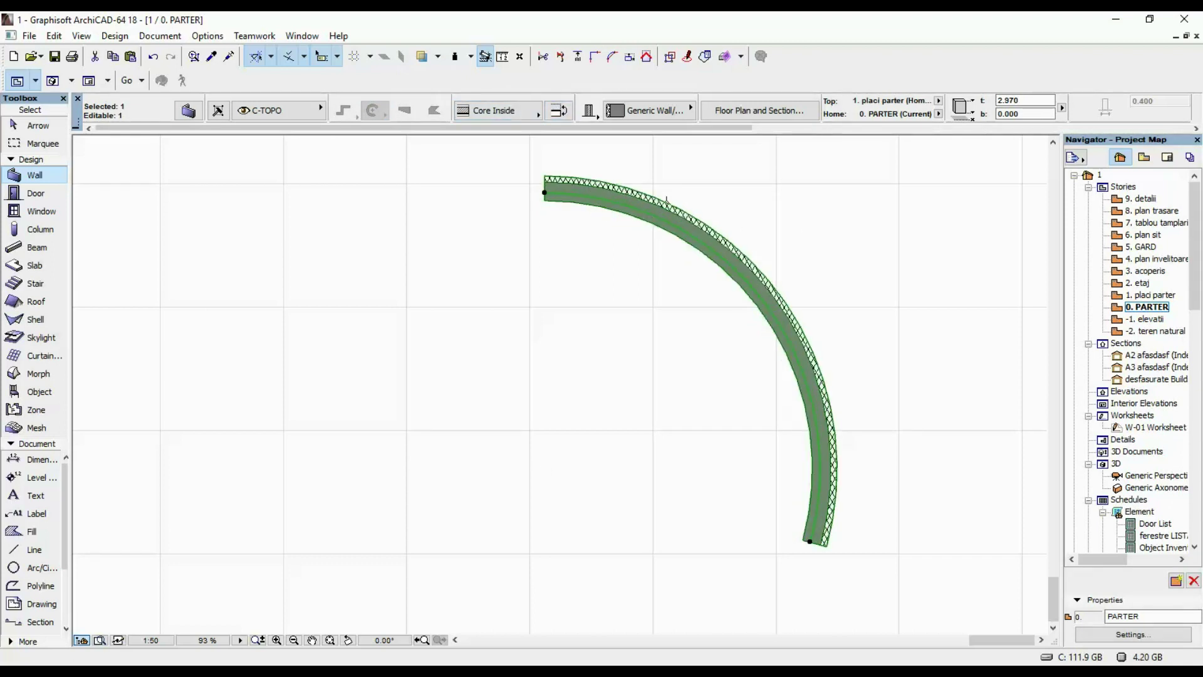
key("Escape")
middle_click_drag(869, 244, 786, 242)
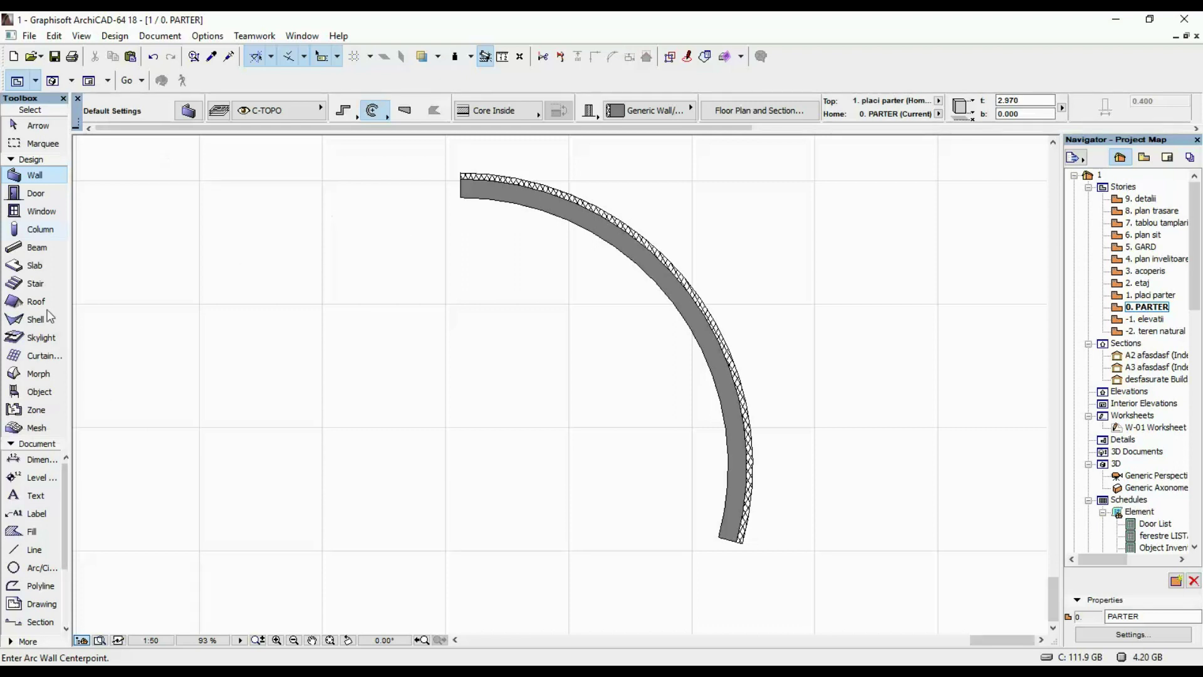
- Dimension the arc wall's inner edge with an arc-length dimension, placing the curved dimension line inside the arc
left_click(36, 463)
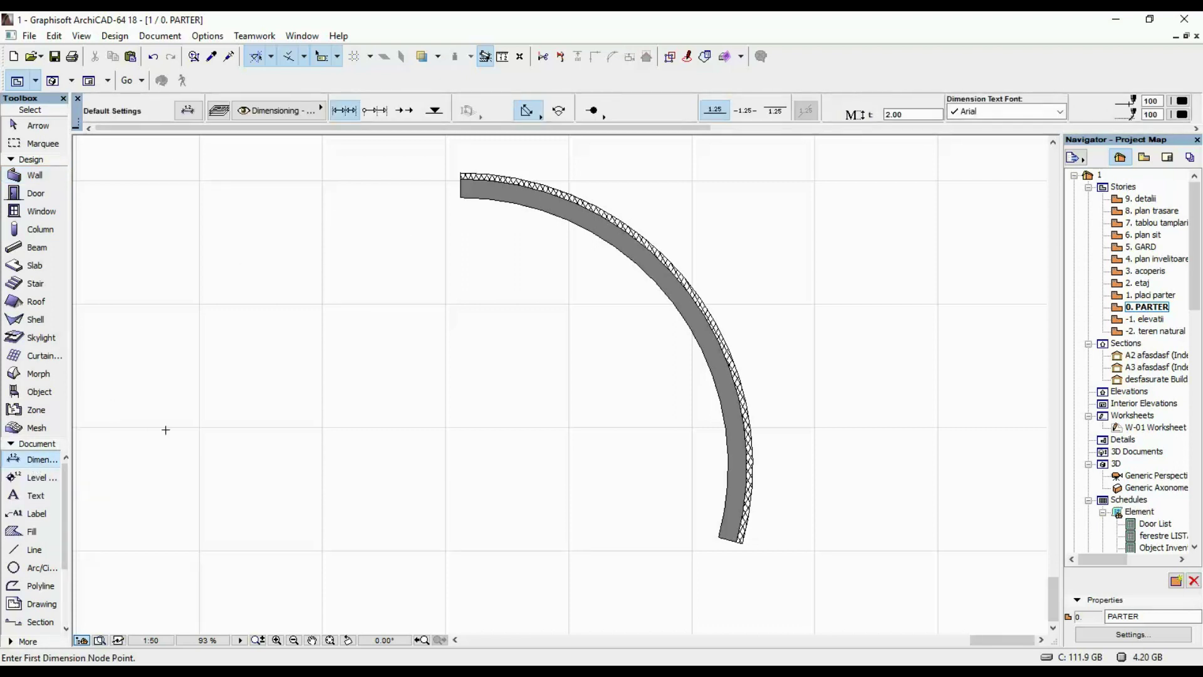
left_click(559, 110)
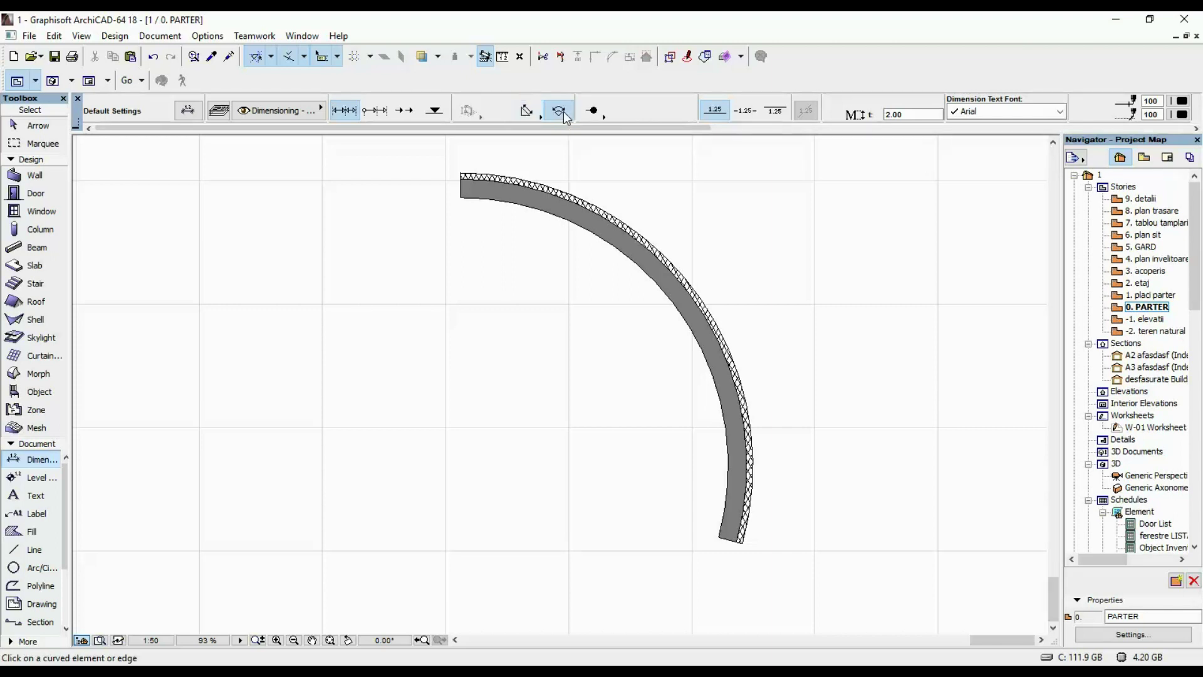
left_click(565, 218)
left_click(530, 207)
left_click(502, 199)
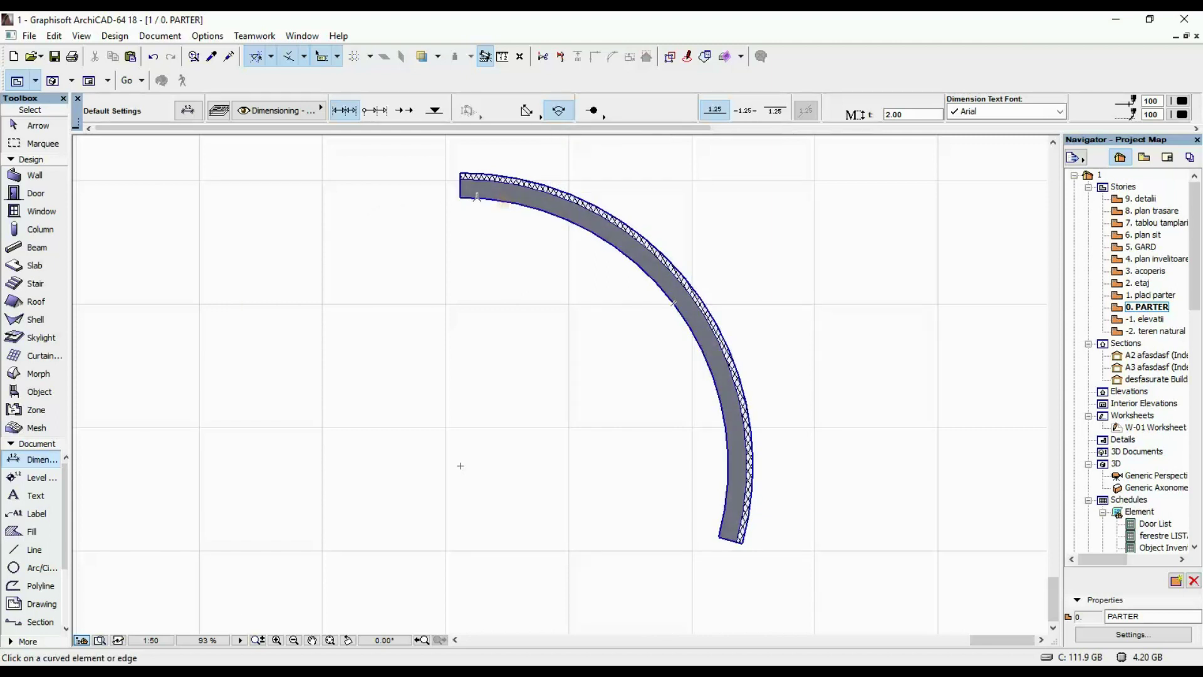
left_click(439, 198)
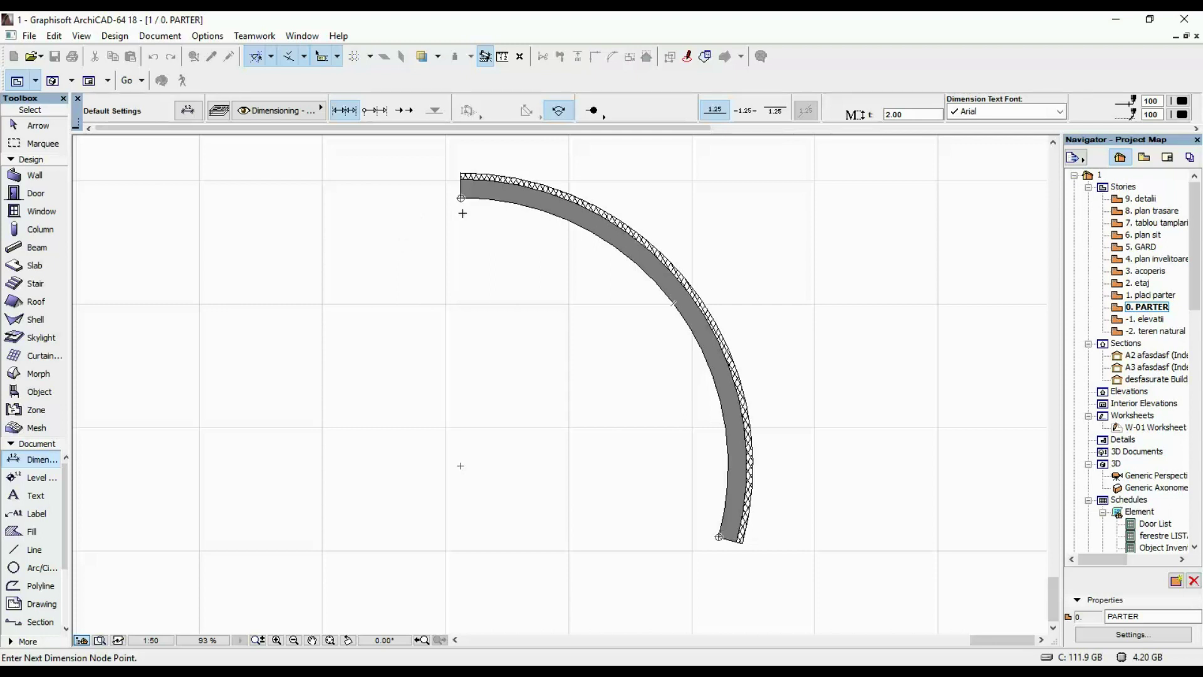
right_click(525, 275)
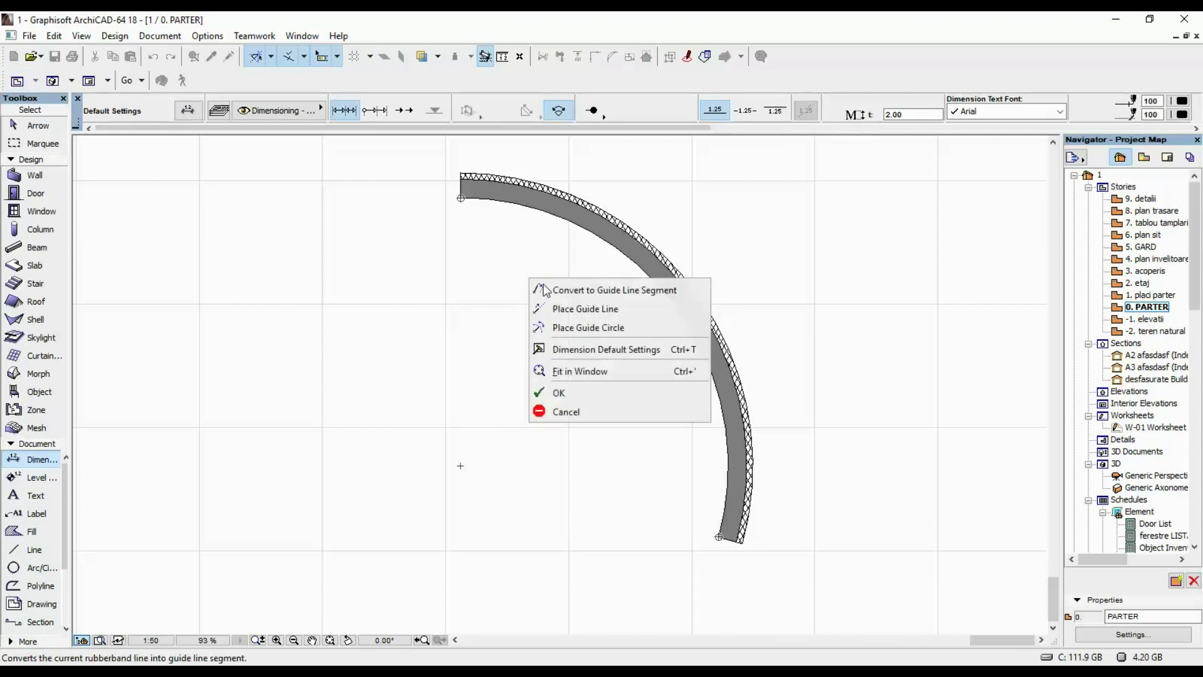
left_click(566, 393)
left_click(589, 282)
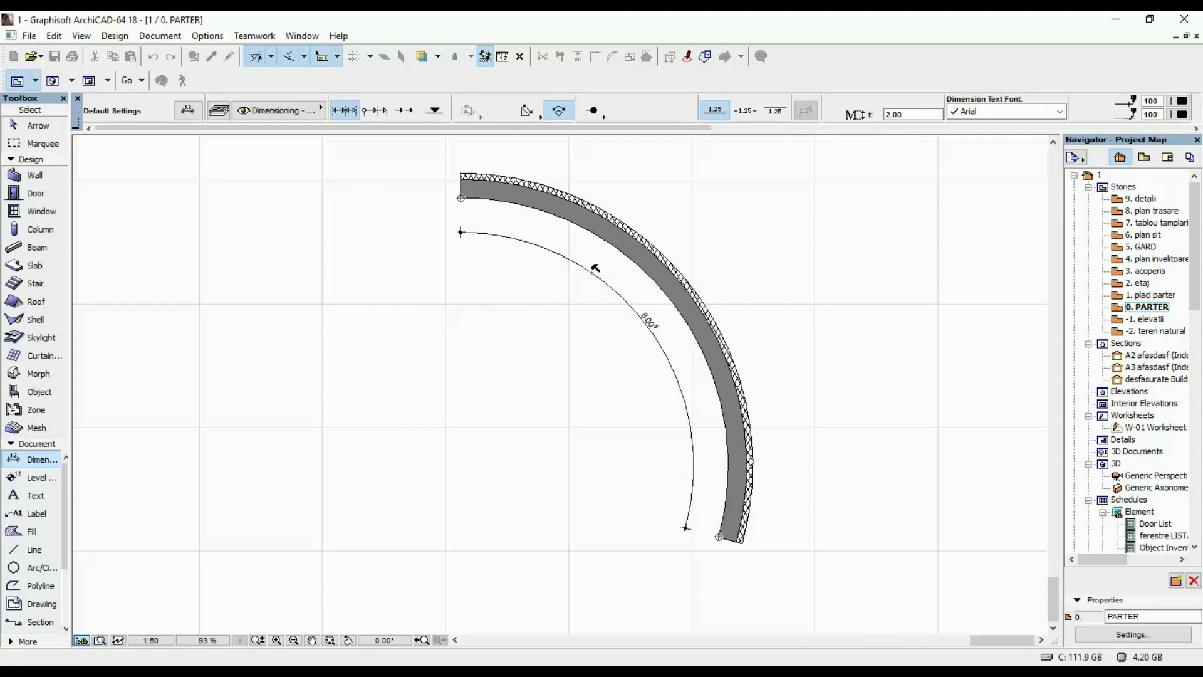
middle_click_drag(451, 300, 515, 280)
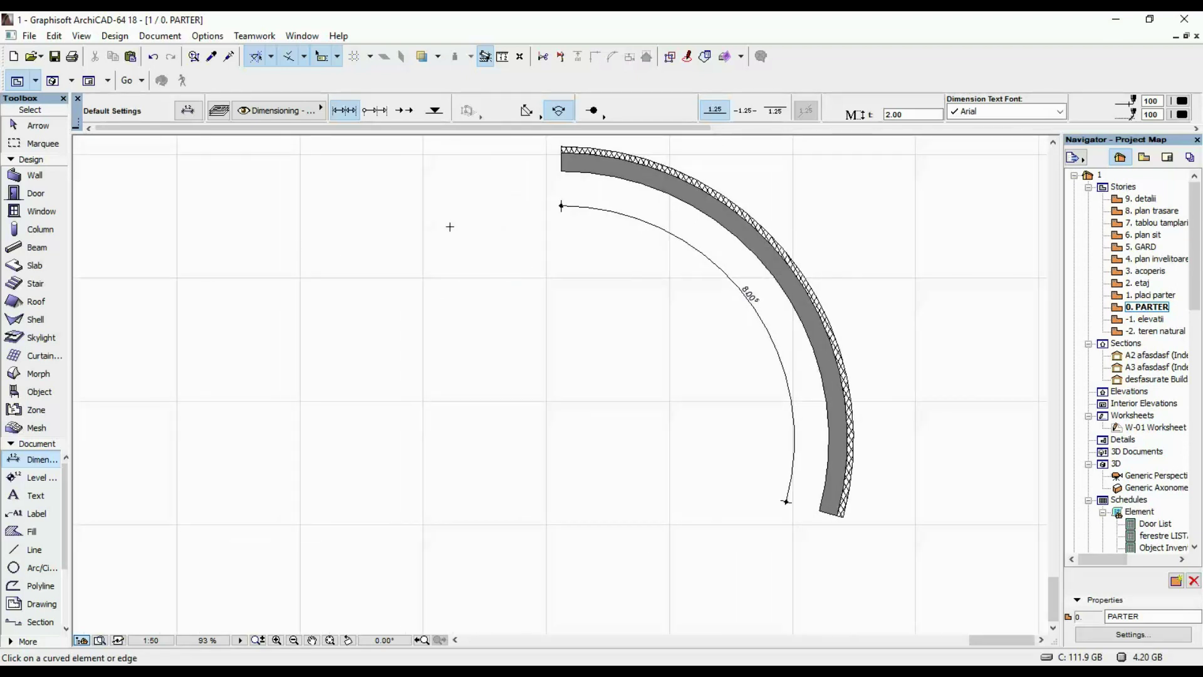
- Pick up the settings of the dining room's exterior window and place the same 0.800 x 2.000 window near the arc wall's upper end
scroll(526, 228, "down", 2)
left_click(259, 389, "alt")
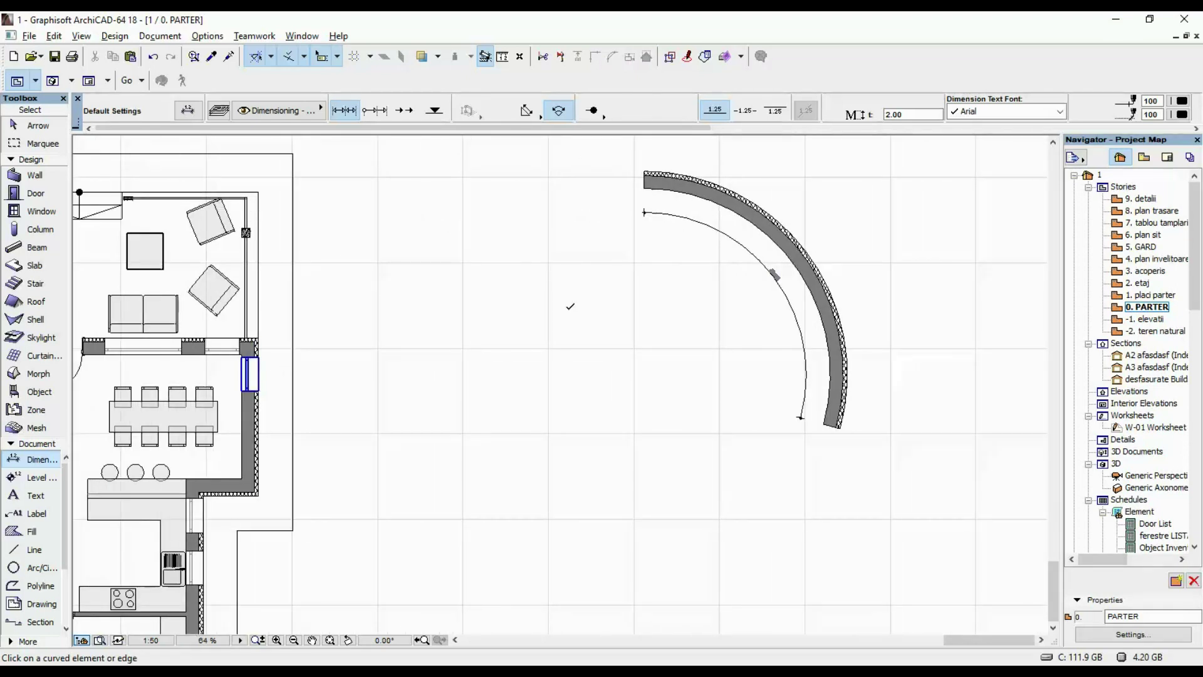
scroll(720, 204, "up", 3)
left_click(713, 202)
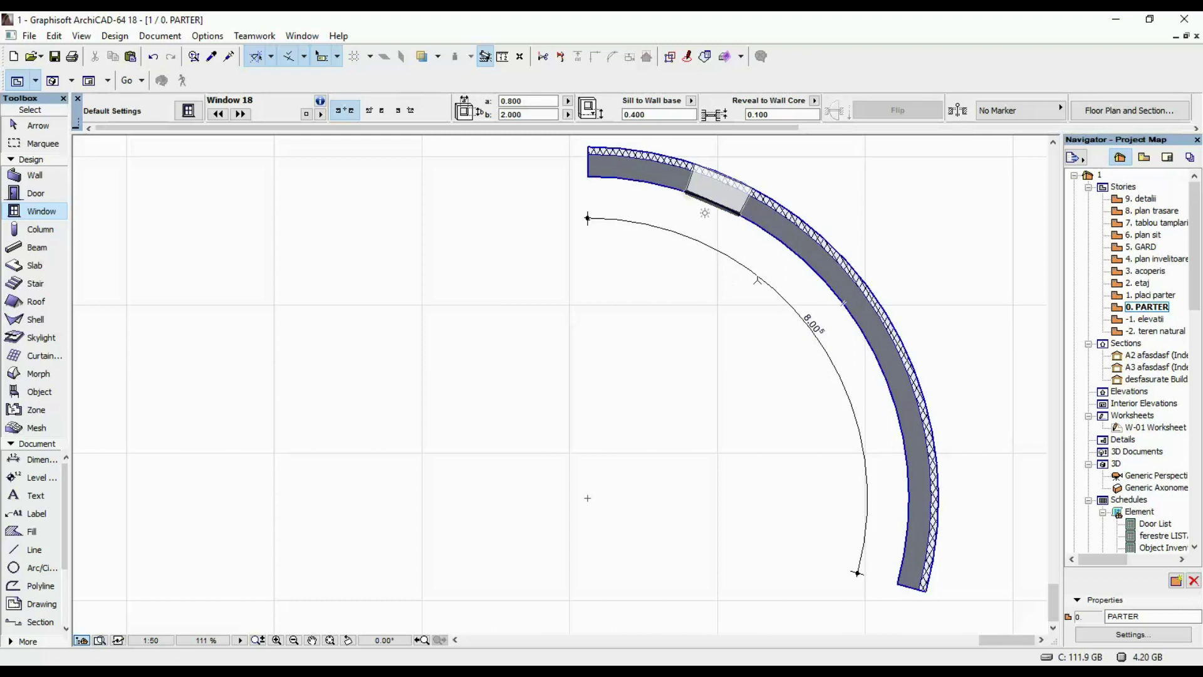
left_click(705, 213)
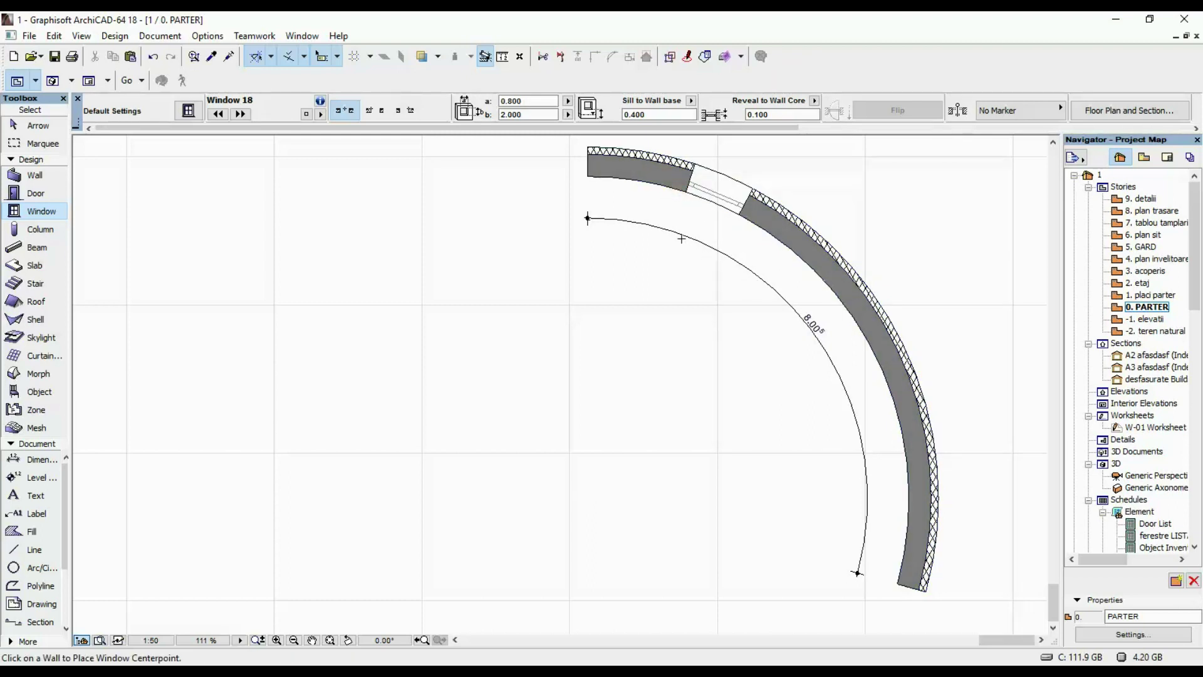
- Add both inner edges of the window opening as nodes to the inner arc-length dimension, and deselect it
left_click(657, 232, "shift")
left_click(688, 188)
left_click(740, 213, "ctrl")
key("Escape")
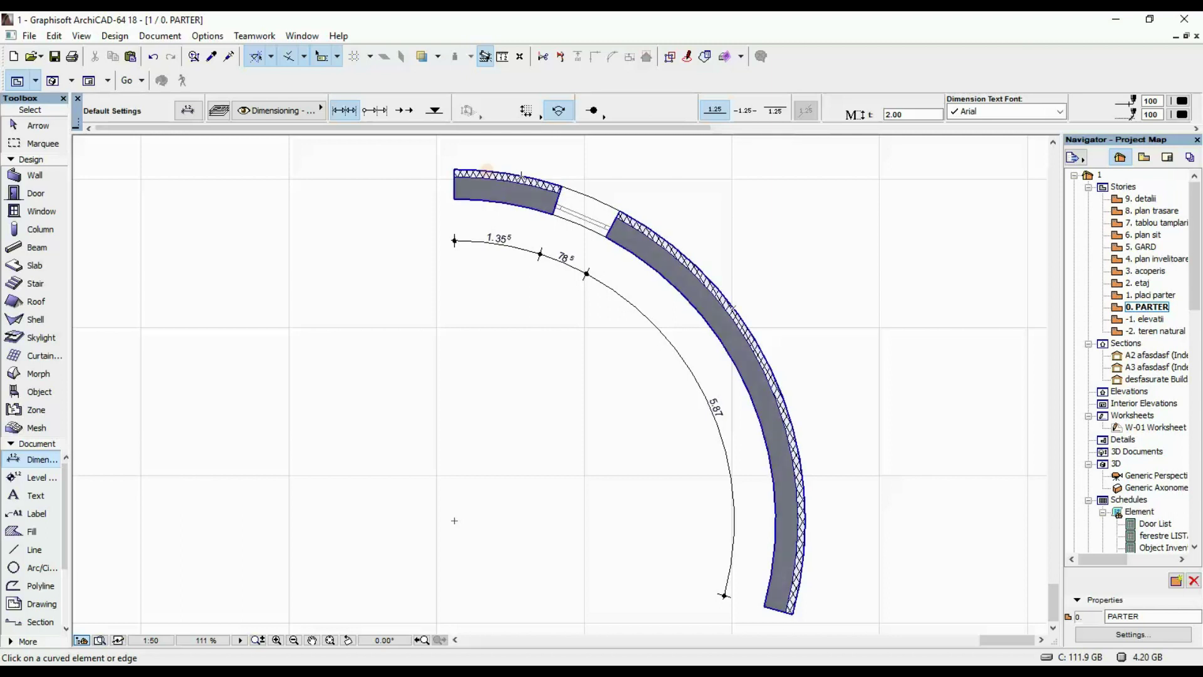
- Dimension the arc wall's outer edge by arc length, including both window edges, and place the chain outside the wall
left_click(488, 170)
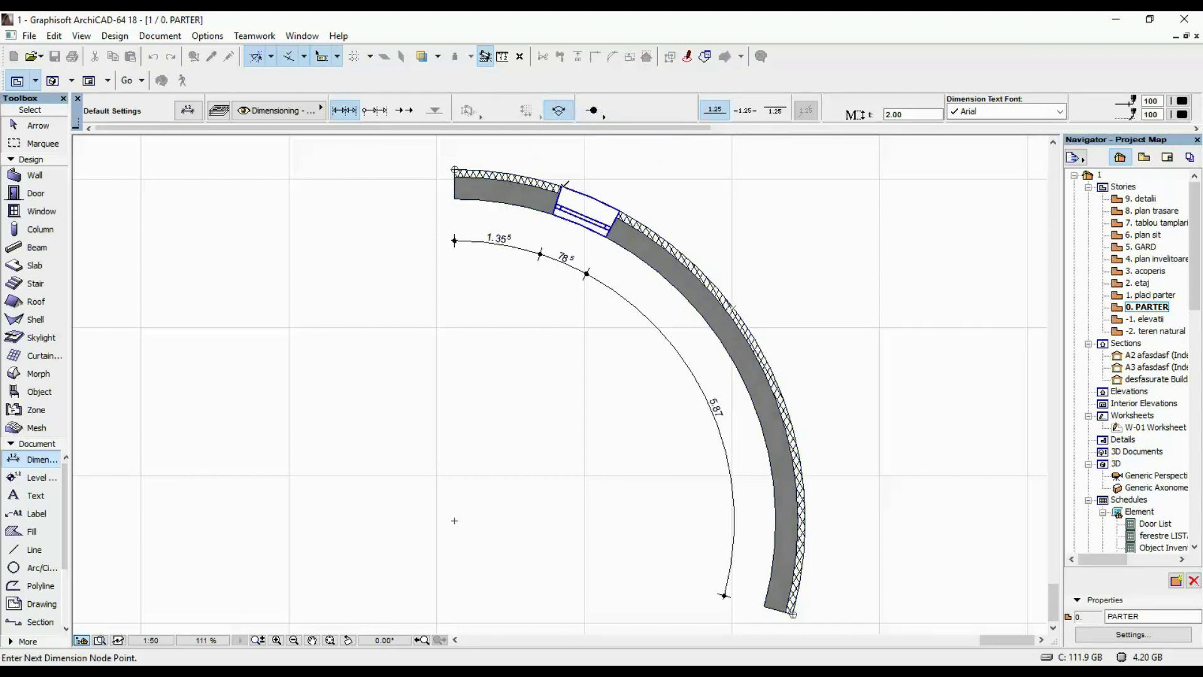
right_click(676, 189)
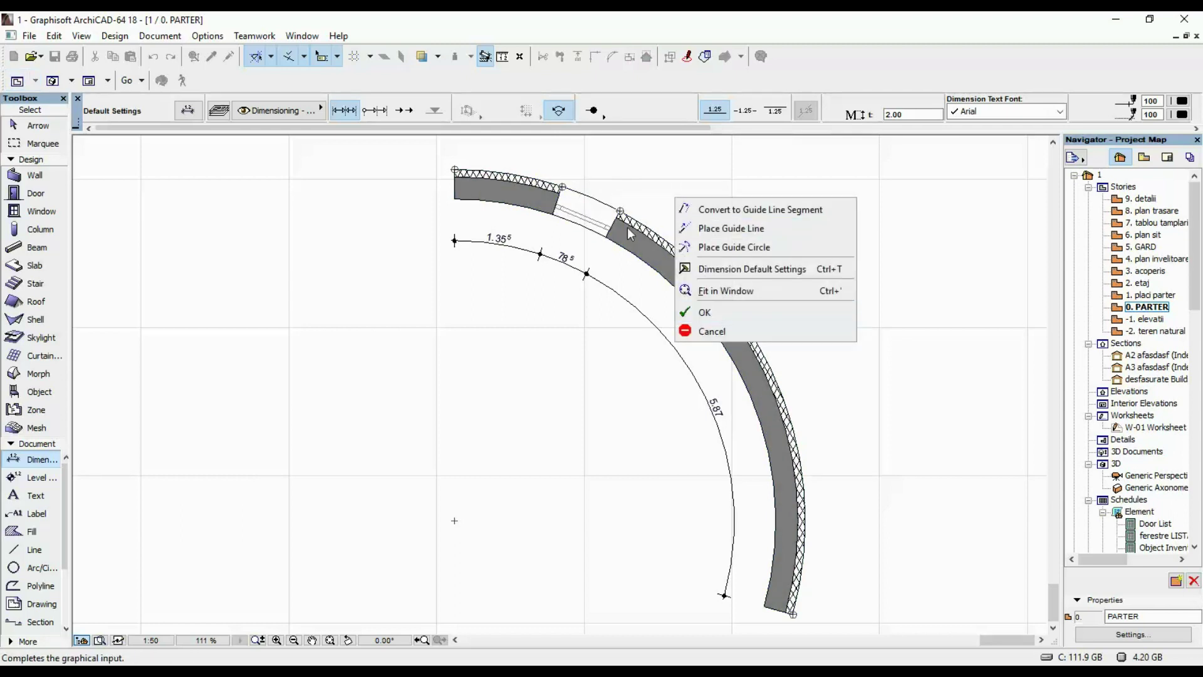
left_click(717, 313)
left_click(700, 231)
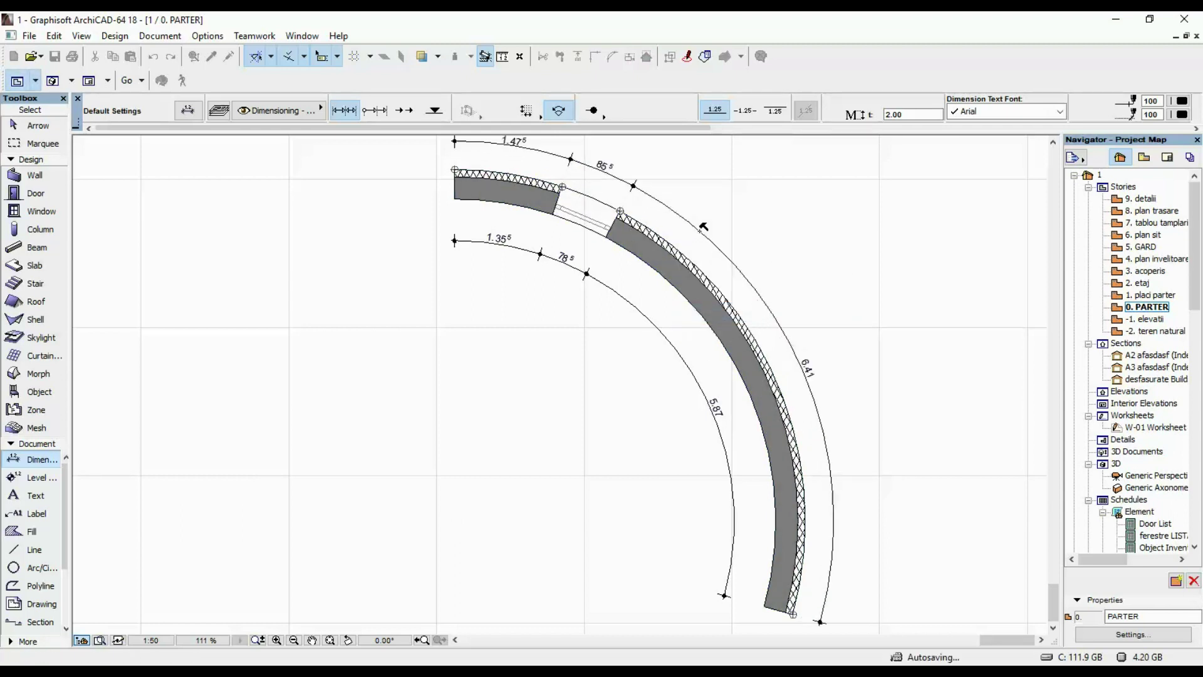
- Examine the inner and outer arc-length dimension chains around the curved wall and its window
middle_click_drag(770, 171, 797, 222)
scroll(691, 293, "down", 2)
middle_click_drag(708, 291, 710, 211)
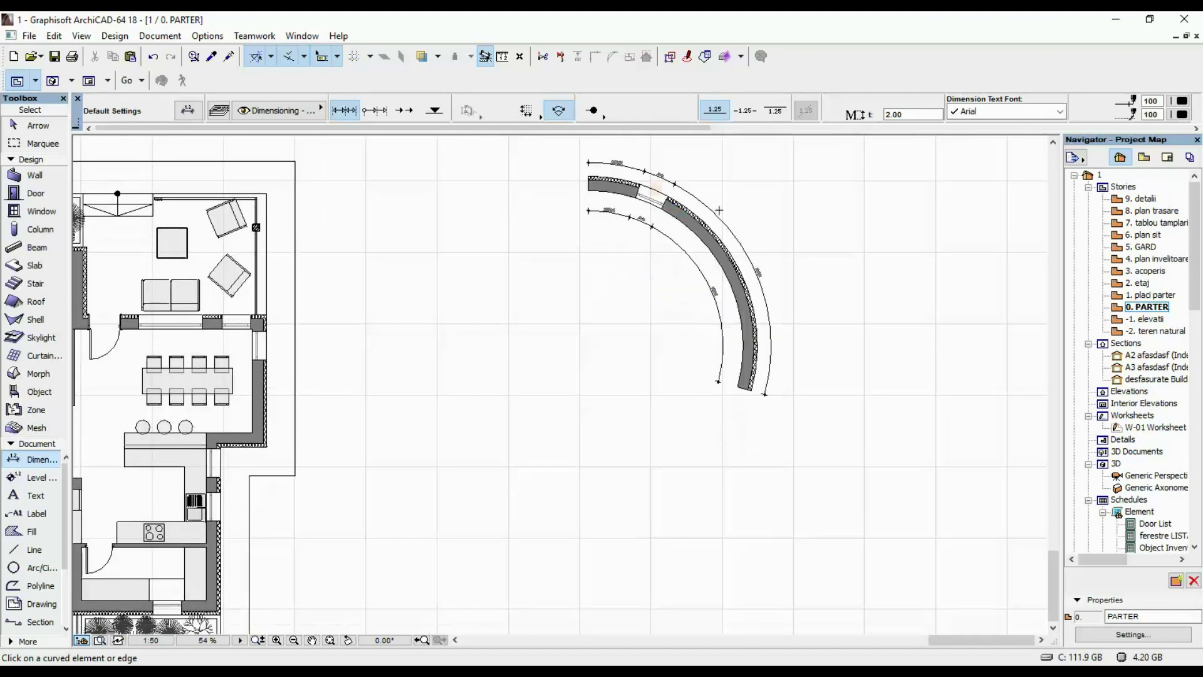
scroll(722, 209, "up", 2)
middle_click_drag(698, 252, 776, 367)
left_click(702, 306)
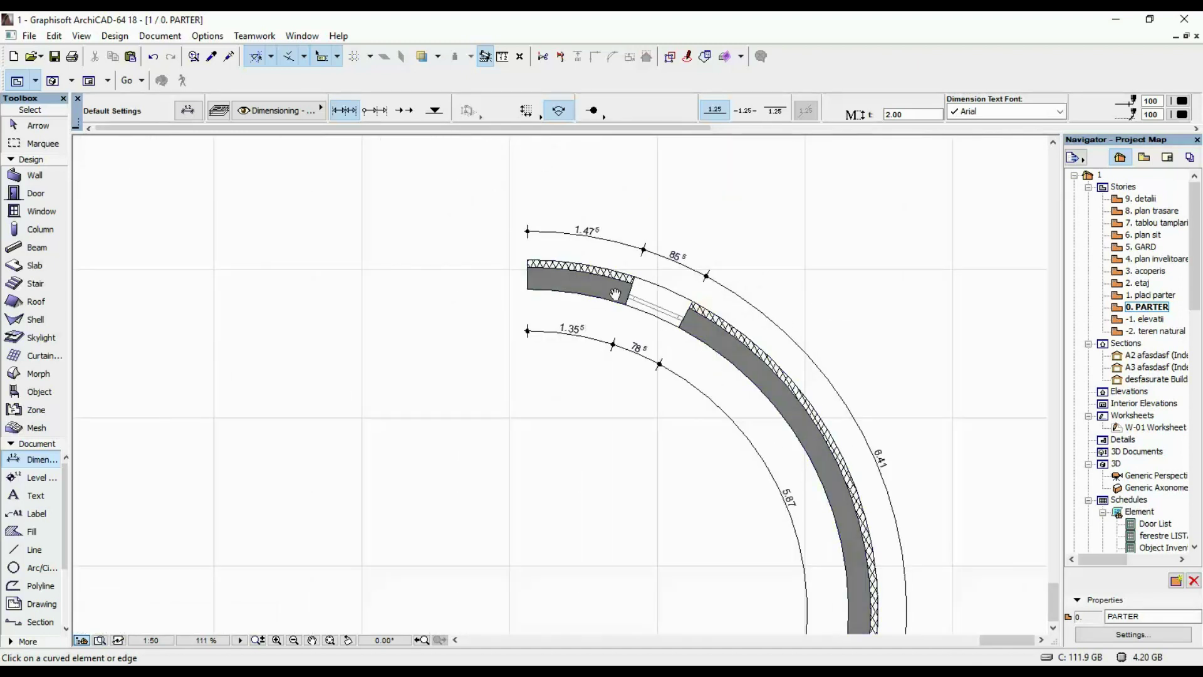
middle_click_drag(616, 294, 676, 188)
scroll(627, 263, "down", 1)
middle_click_drag(521, 360, 437, 351)
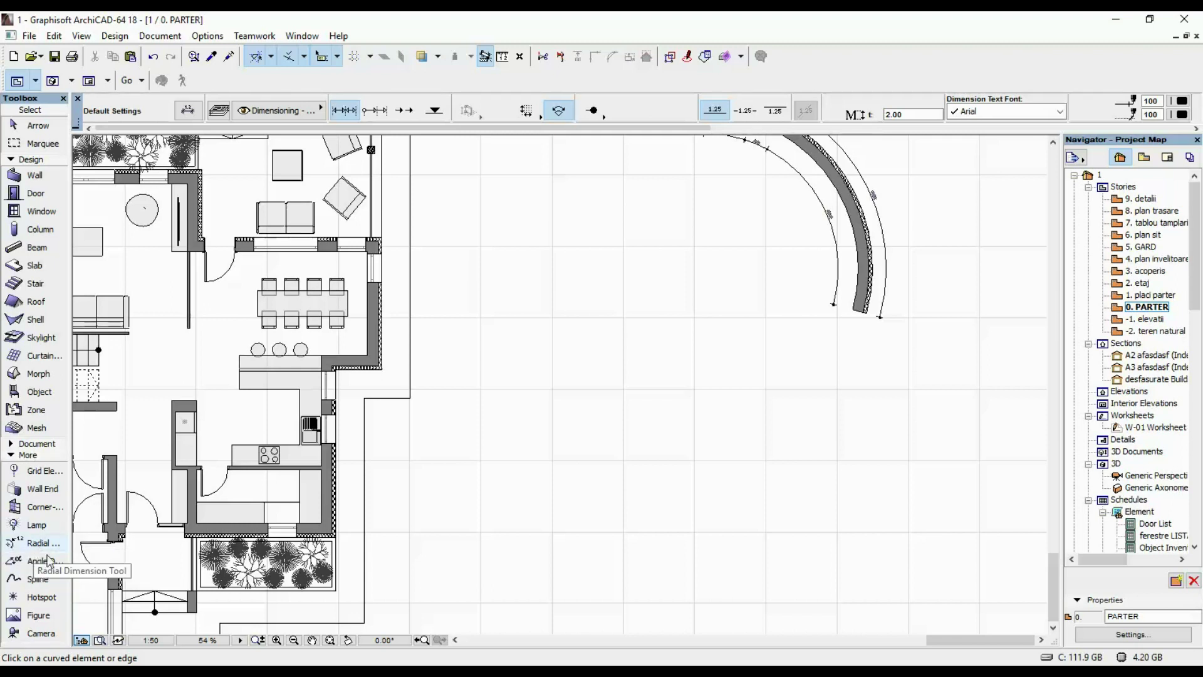
- Draw a chained two-segment wall below the arc wall, with a vertical leg and a slanted leg meeting at about 58°
left_click(45, 561)
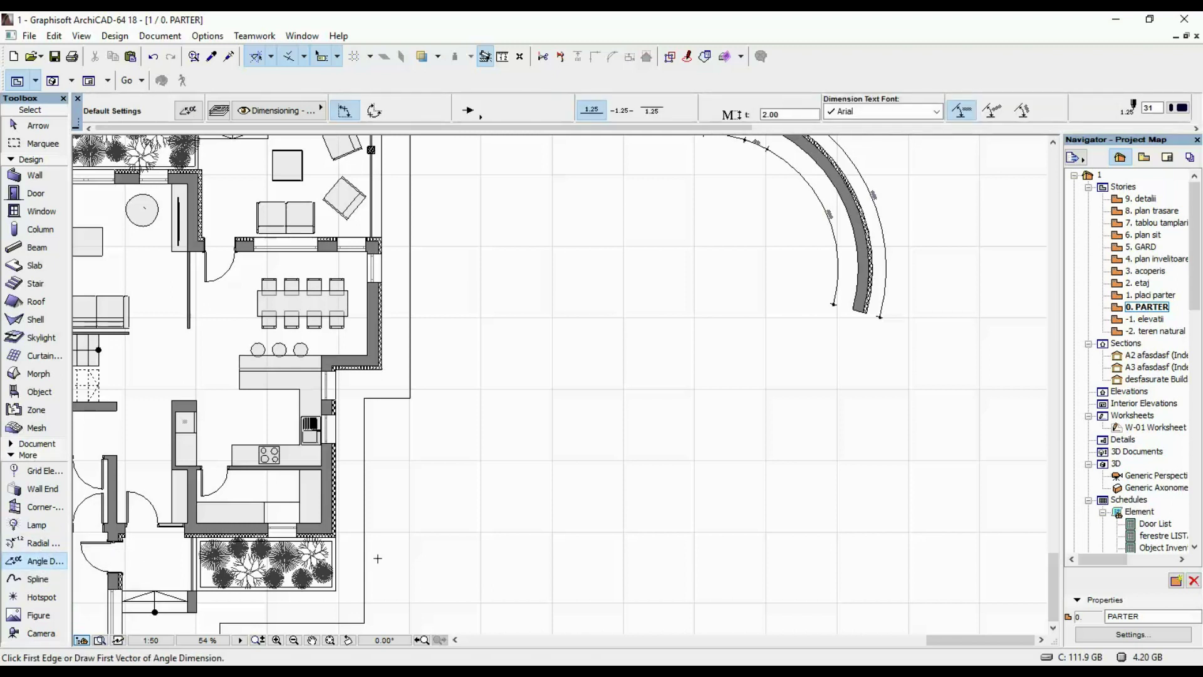
left_click(35, 175)
left_click(656, 234)
left_click(343, 110)
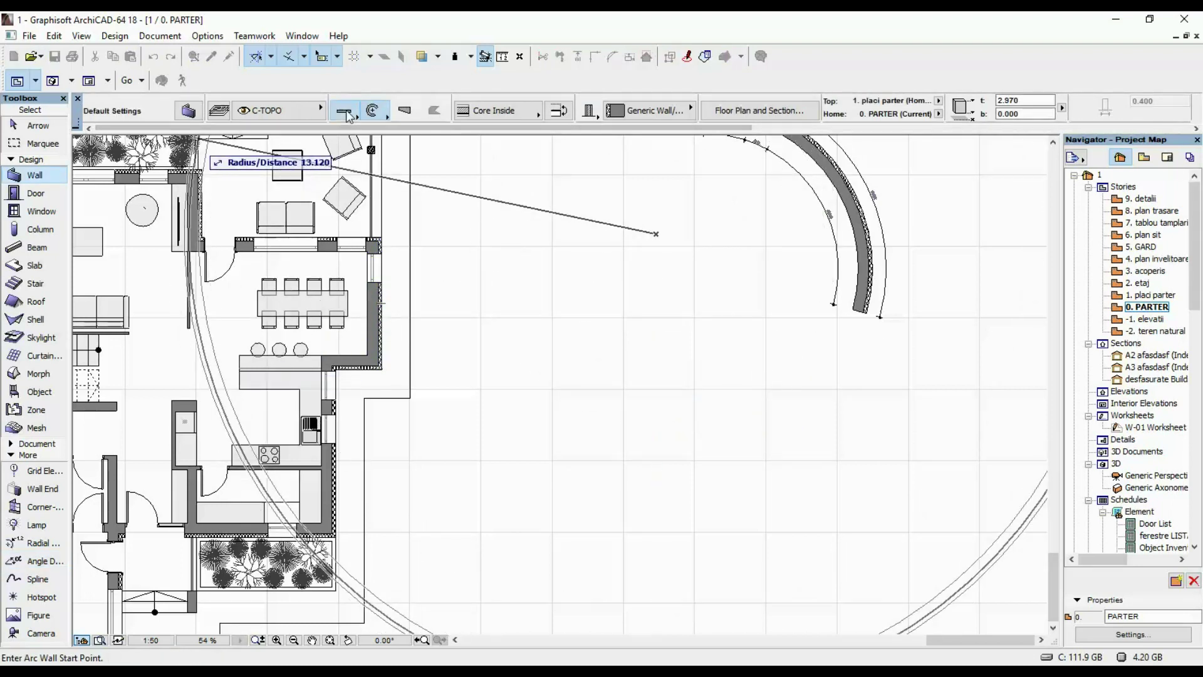
left_click_drag(349, 110, 371, 95)
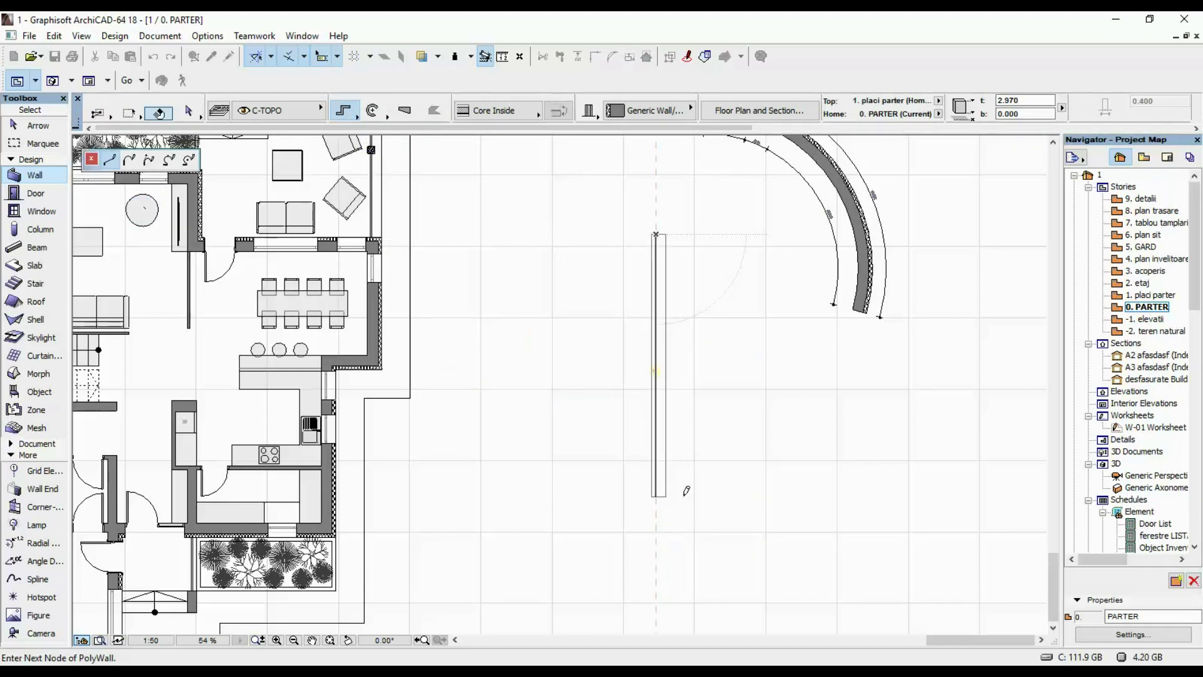
left_click(652, 499)
double_click(833, 385)
scroll(753, 461, "up", 3)
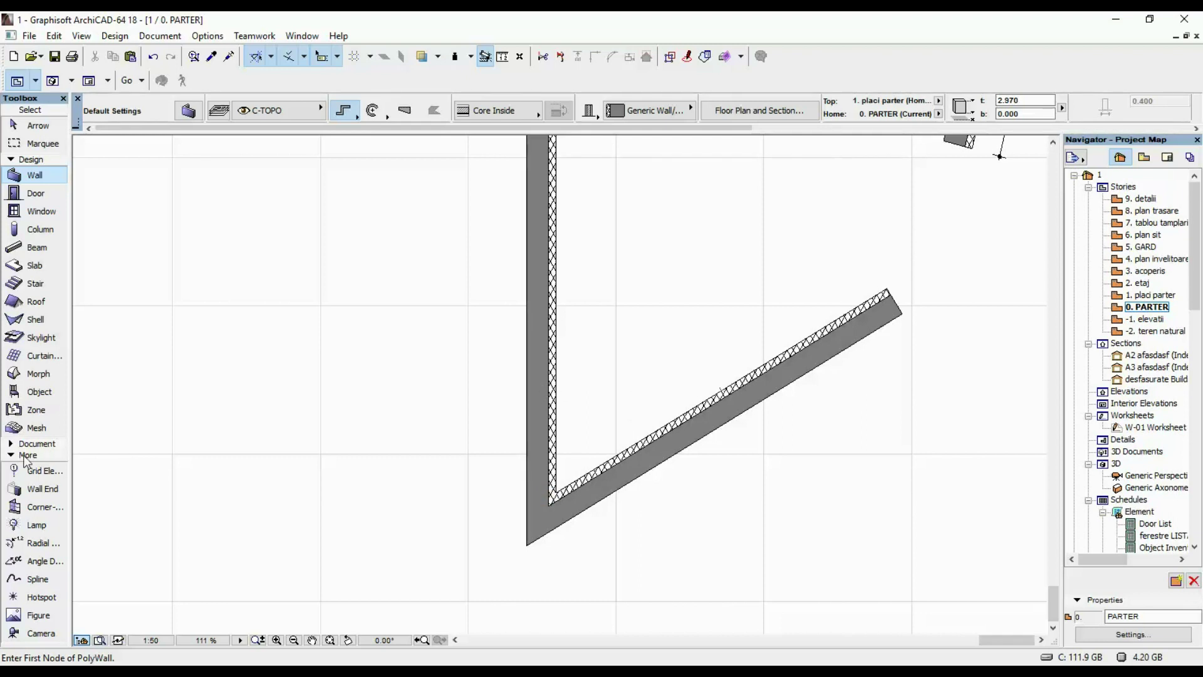
- Dimension the angle between the inner faces of the two new walls and place the arc inside their corner
left_click(40, 561)
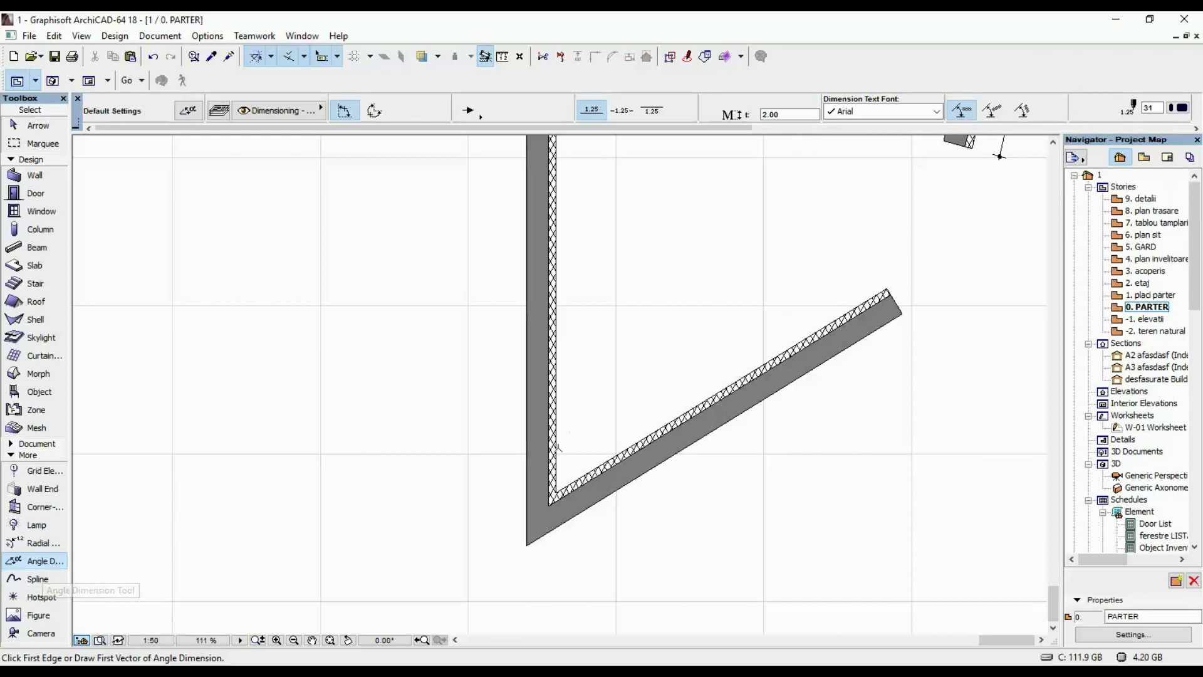
scroll(556, 429, "up", 3)
left_click(557, 396)
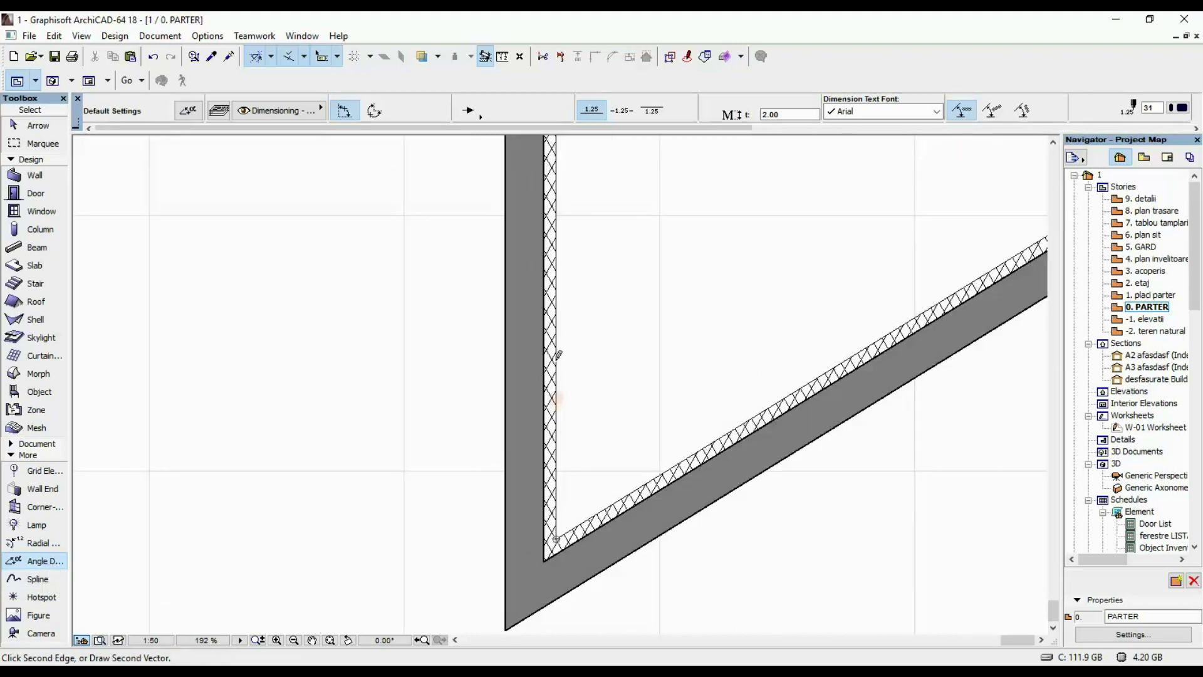
left_click(694, 449)
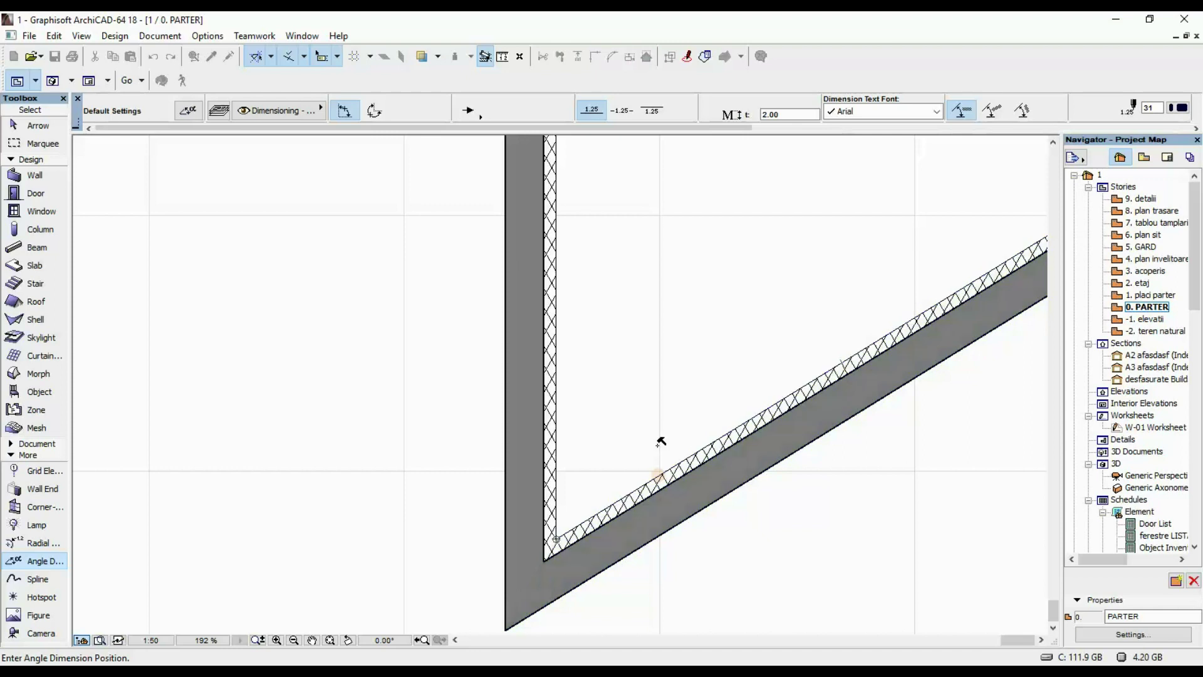
left_click(626, 412)
scroll(627, 404, "down", 3)
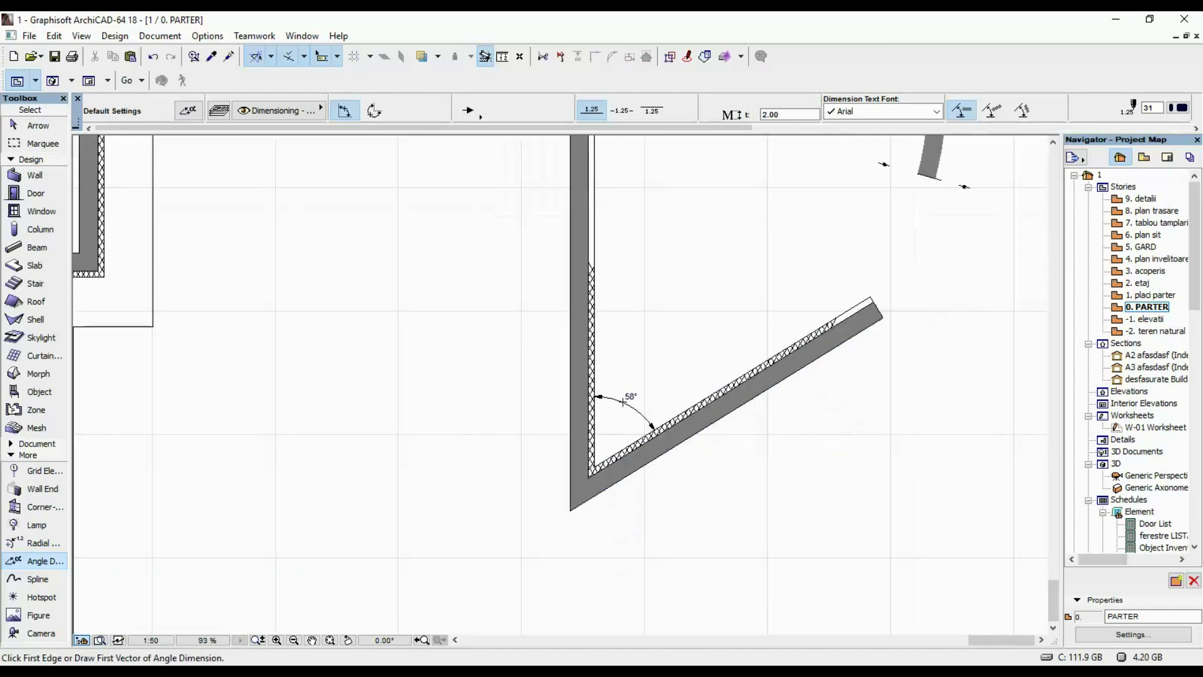
- Dimension the angle between the walls' outer faces and place it outside, on the opposite side of the corner
scroll(635, 389, "up", 2)
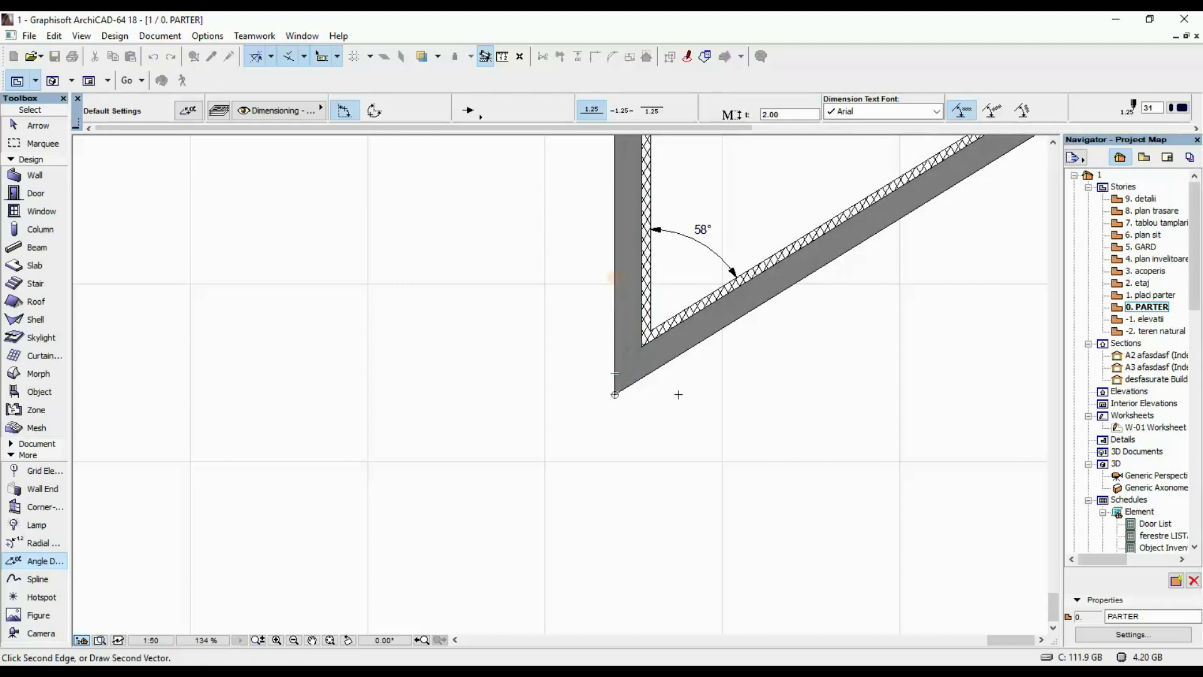
left_click(663, 364)
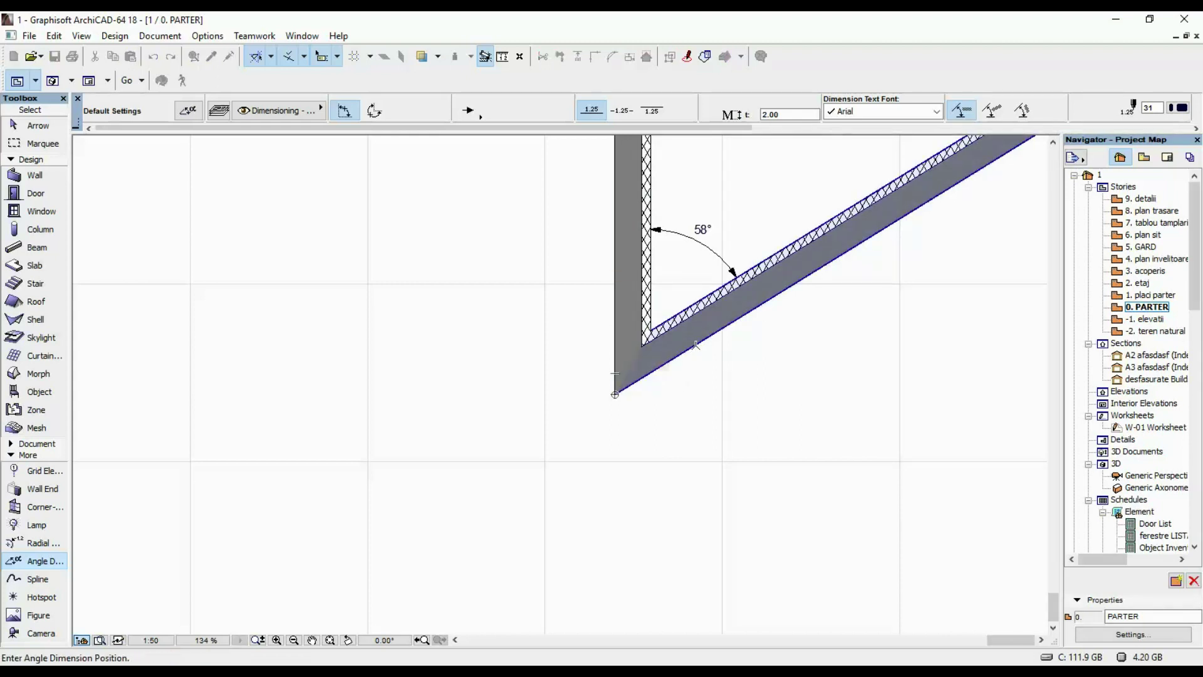
left_click(576, 452)
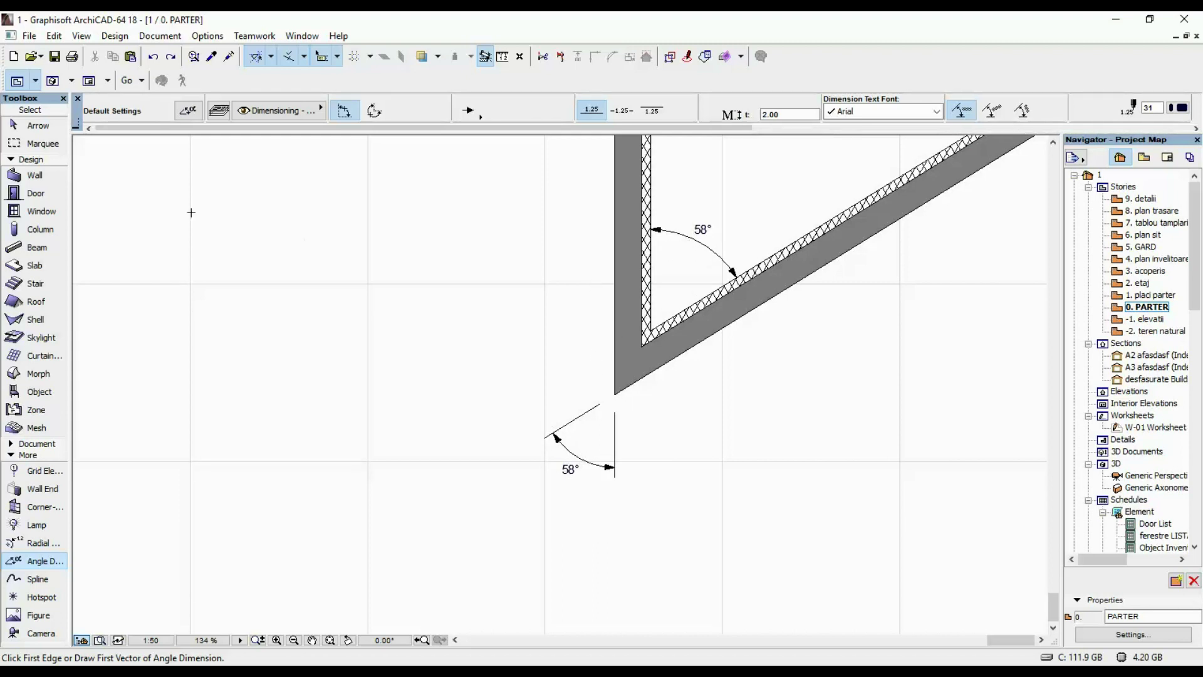
- Switch the angle dimension to the reflex method and dimension the large outer angle around the wall corner
left_click(374, 112)
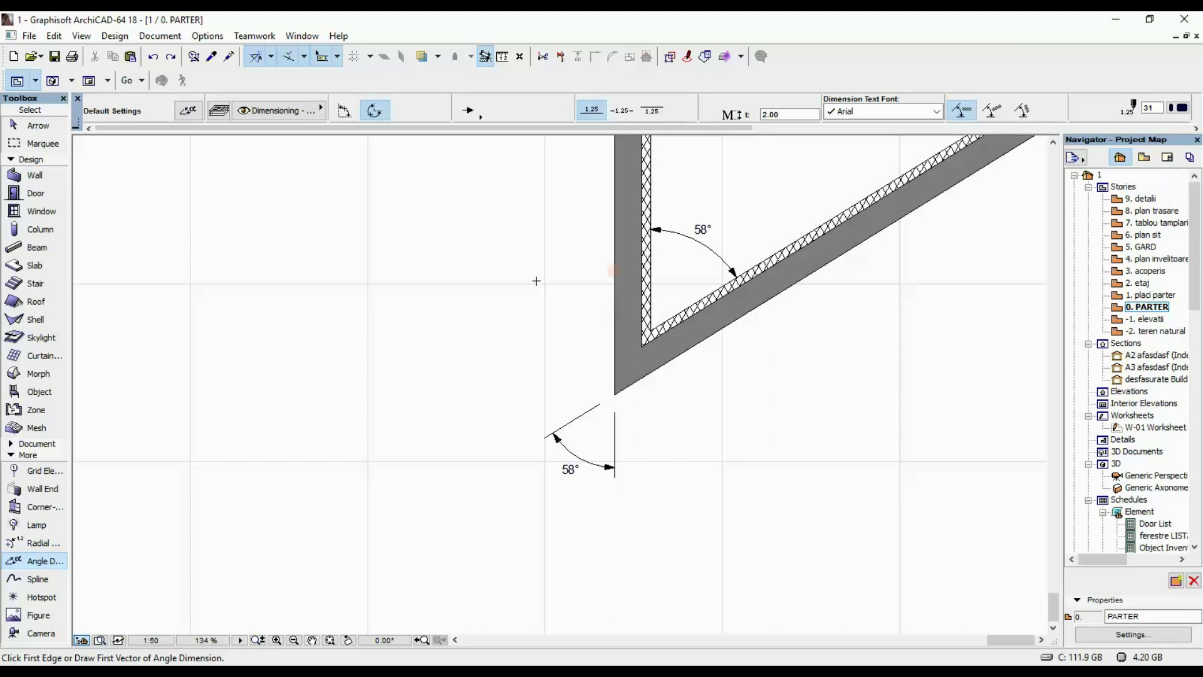
left_click(614, 293)
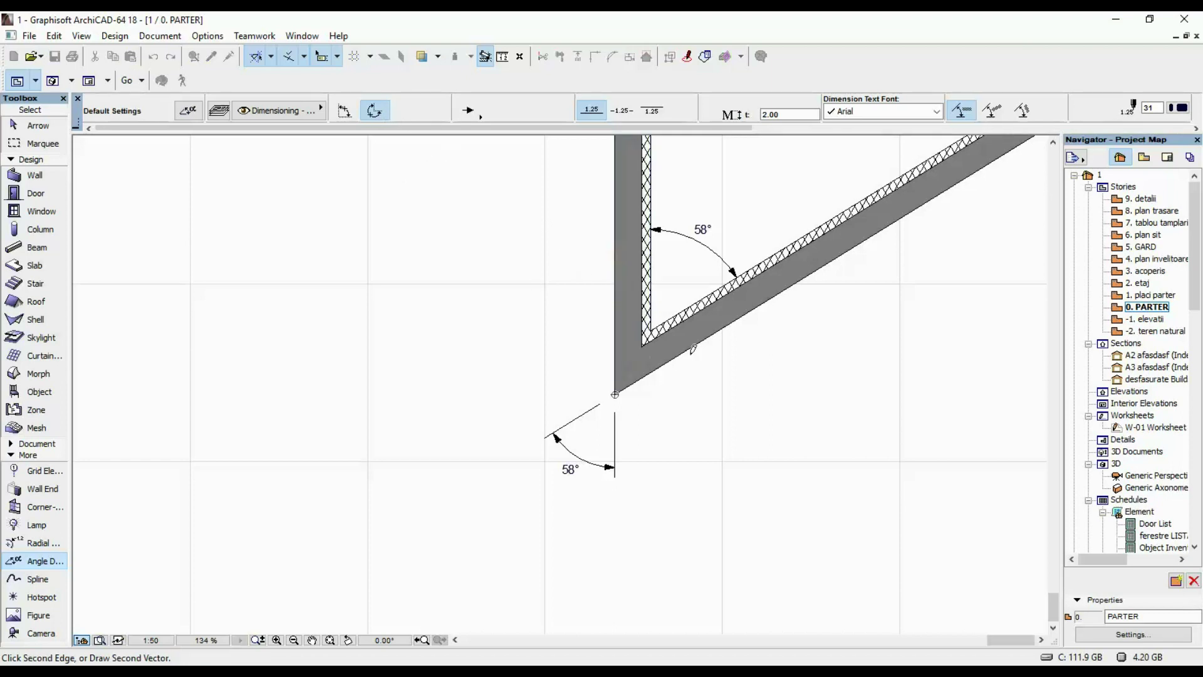
left_click(737, 319)
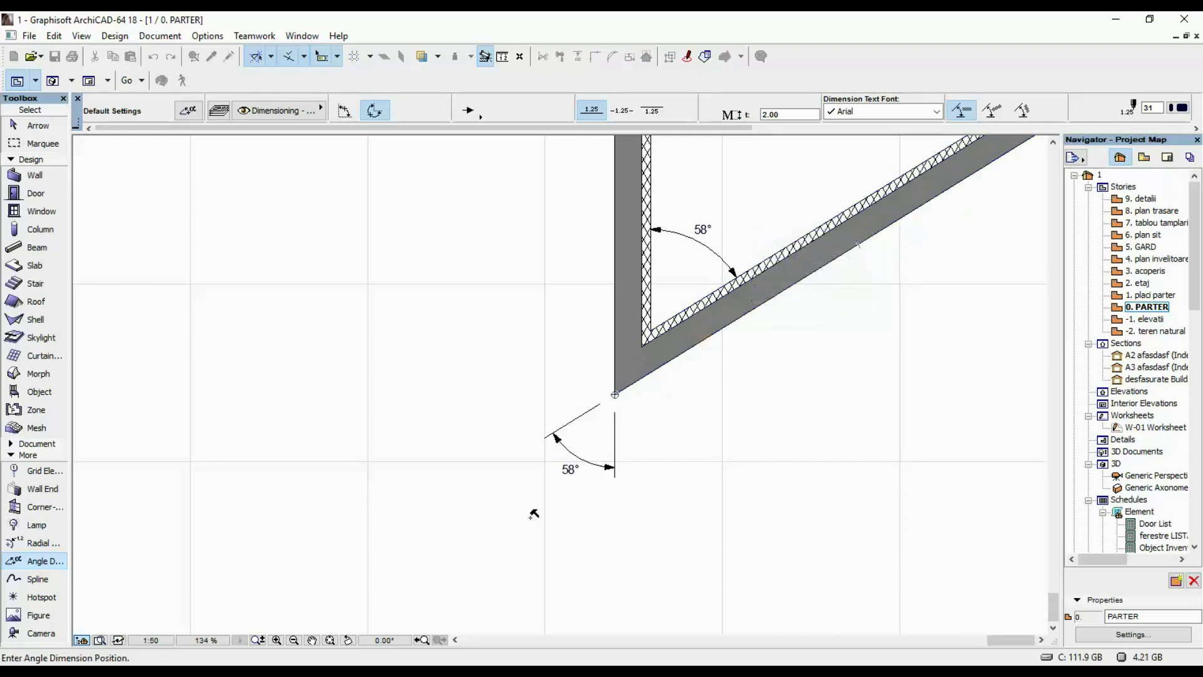
left_click(531, 508)
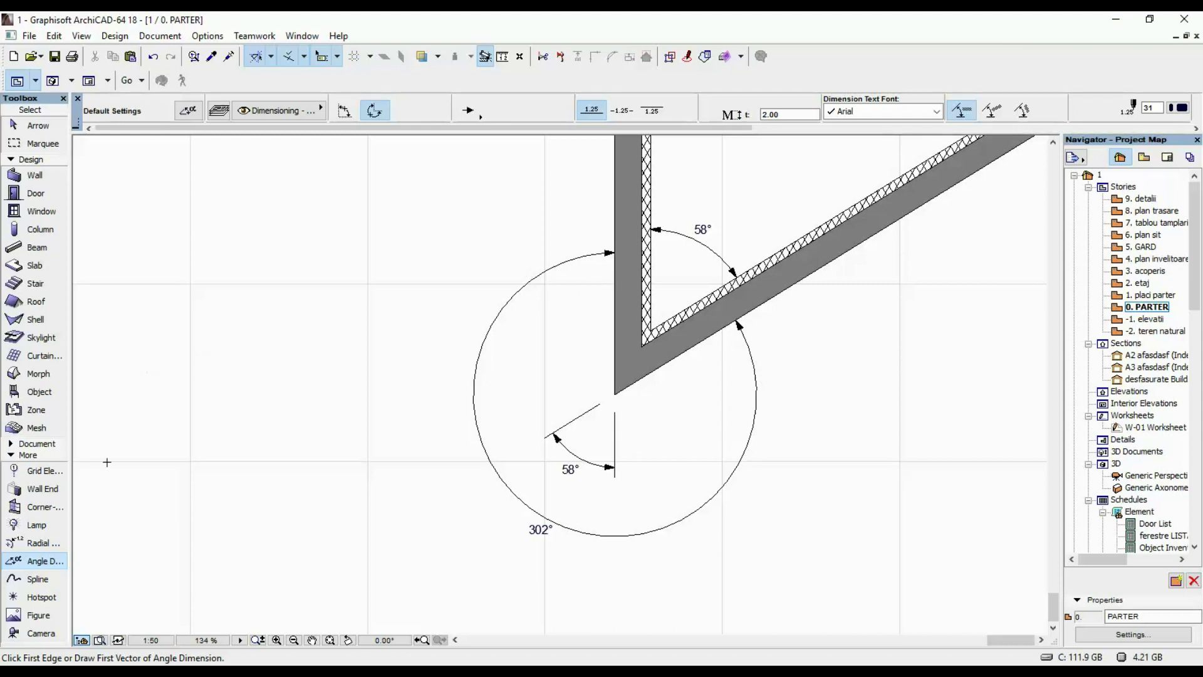
- Place radial dimensions on the arc wall's inner face and on the line within its core, with both texts inside the curve
left_click(36, 546)
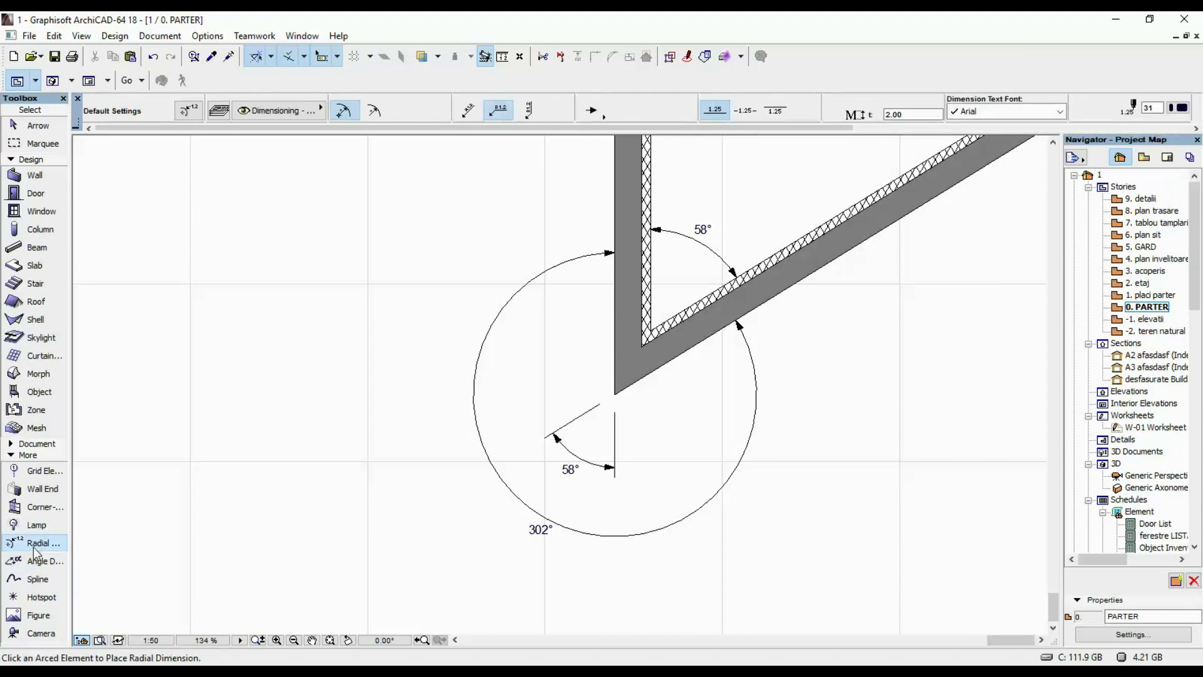
scroll(746, 176, "down", 3)
middle_click_drag(745, 175, 470, 543)
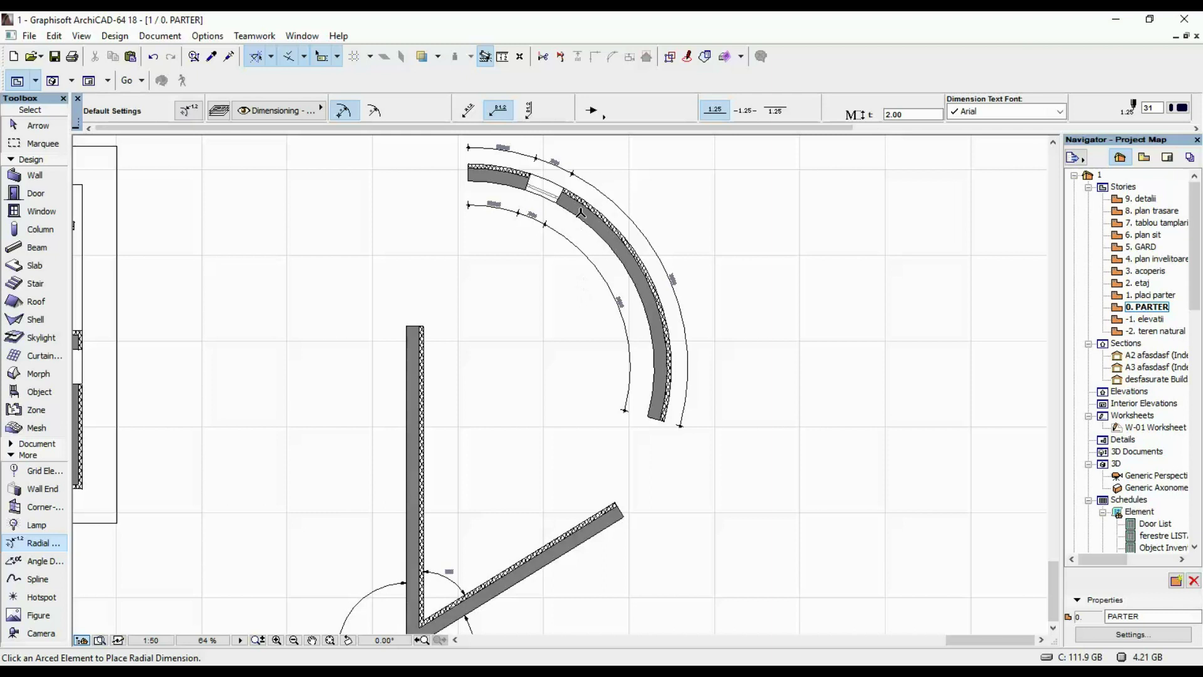
scroll(581, 213, "up", 3)
left_click(649, 279)
left_click(573, 331)
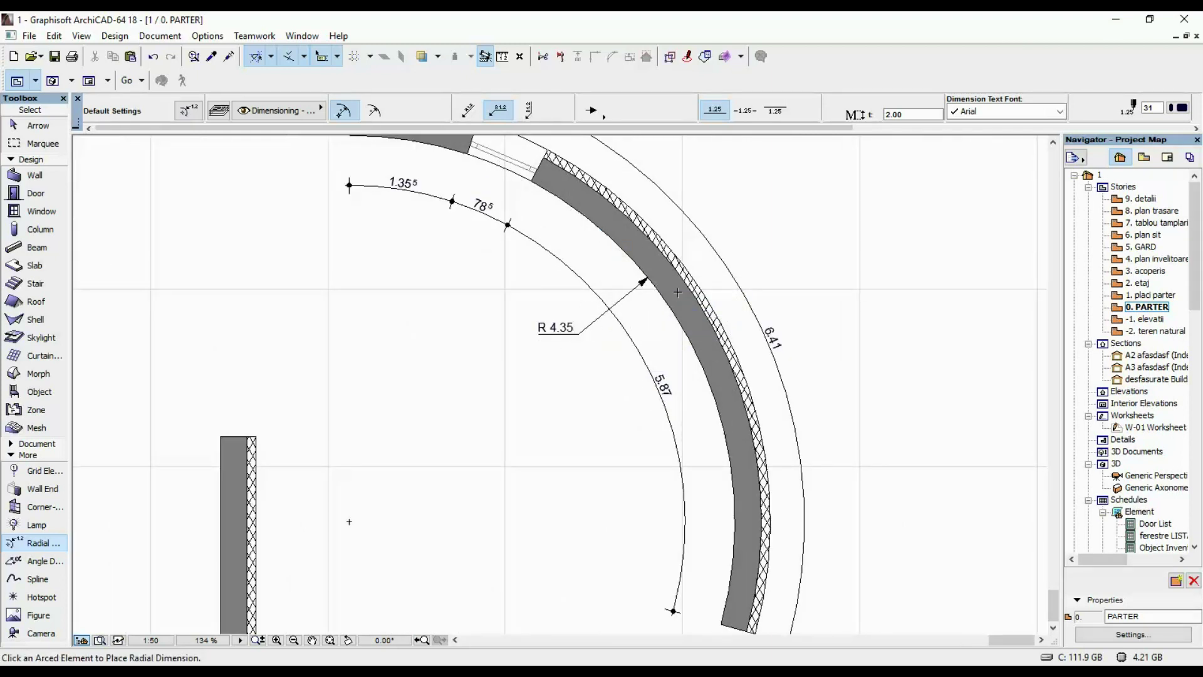
left_click(677, 297)
left_click(605, 347)
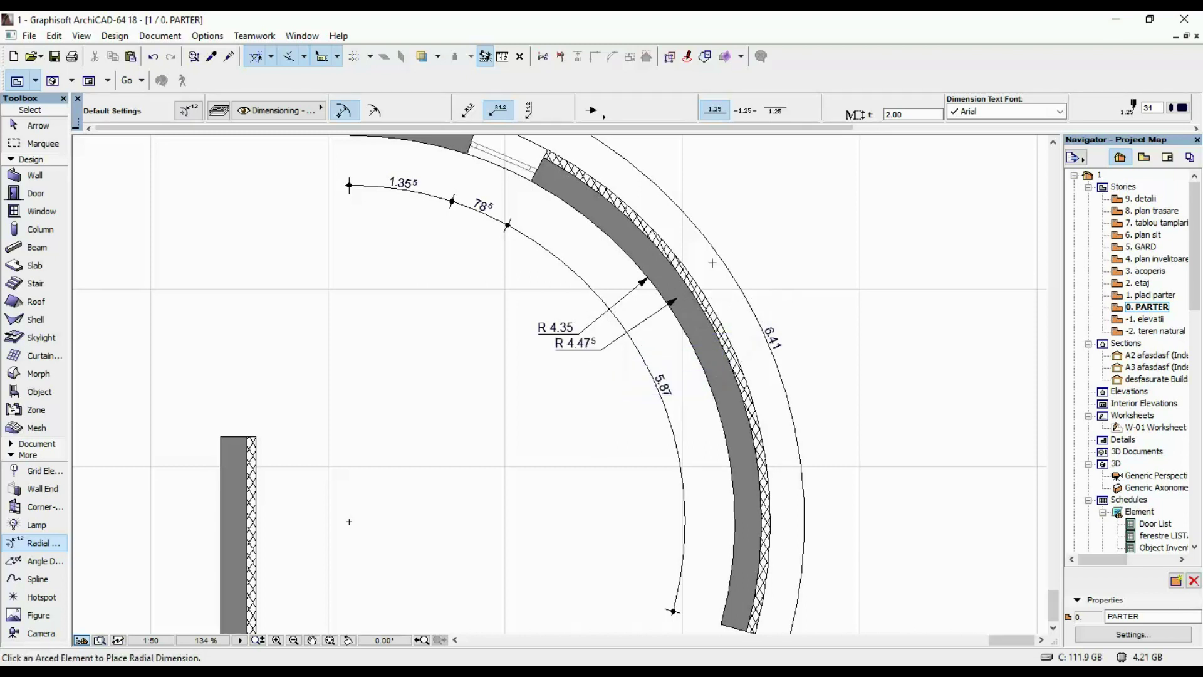
- Add two radial dimensions on the arc wall's outer face and another one on its inner face further down the curve
left_click(636, 214)
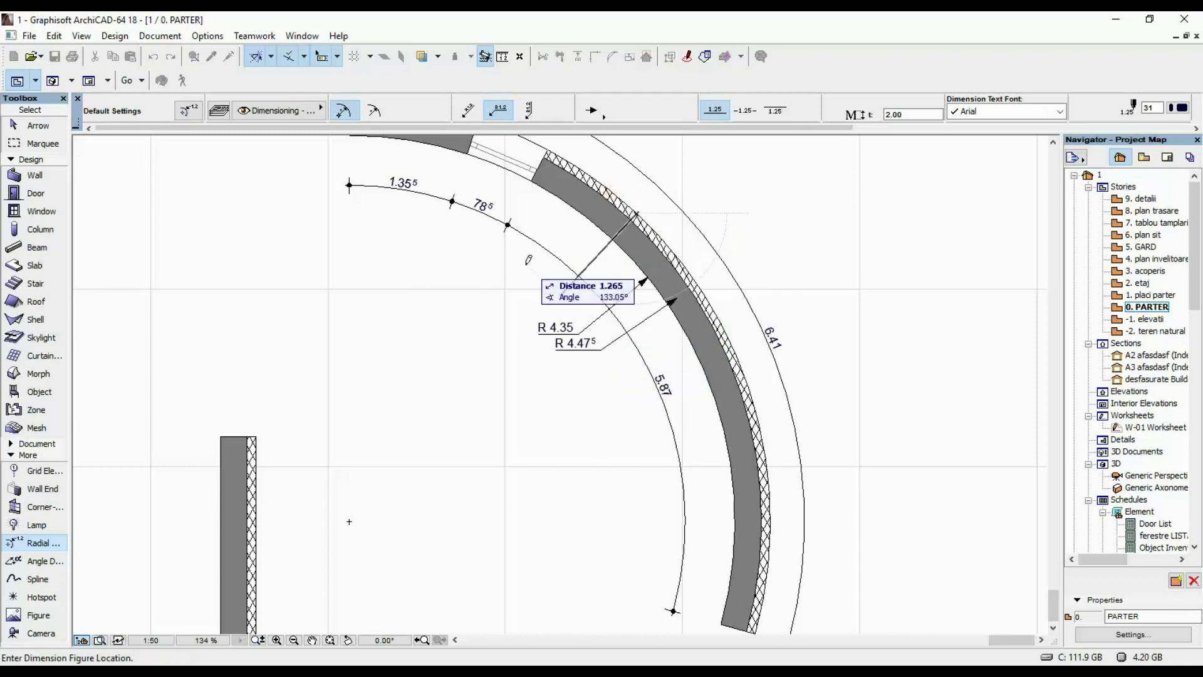
left_click(671, 177)
middle_click_drag(770, 198, 828, 255)
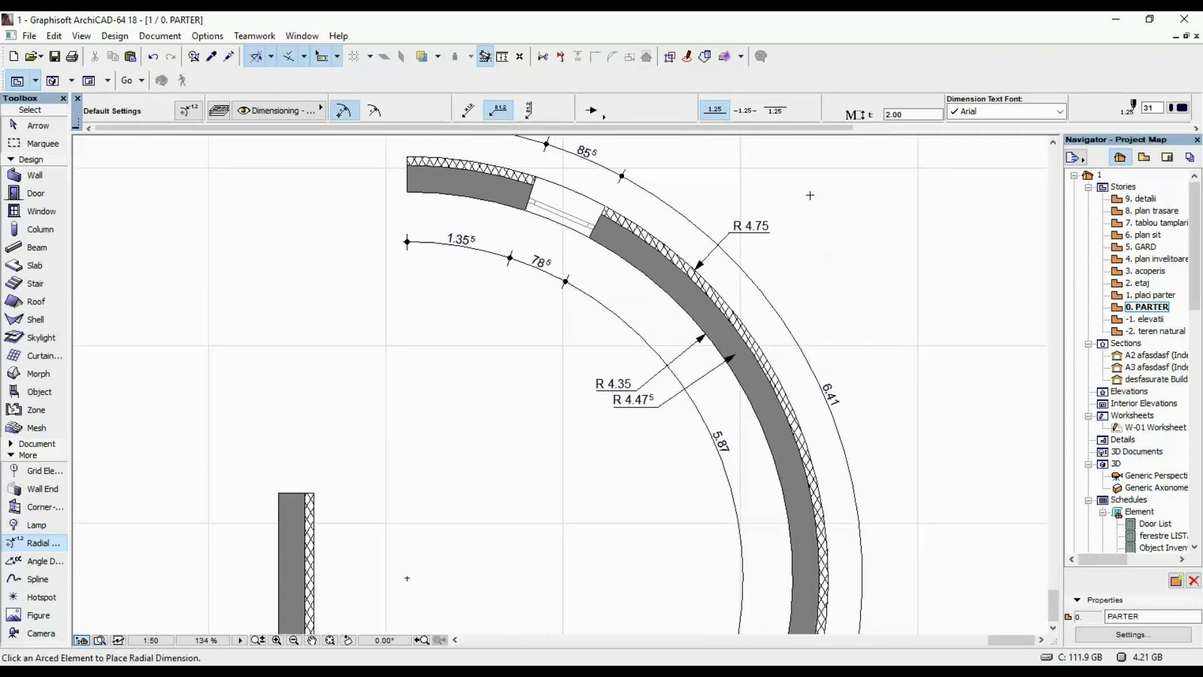
left_click(652, 235)
left_click(689, 179)
left_click(785, 502)
left_click(731, 509)
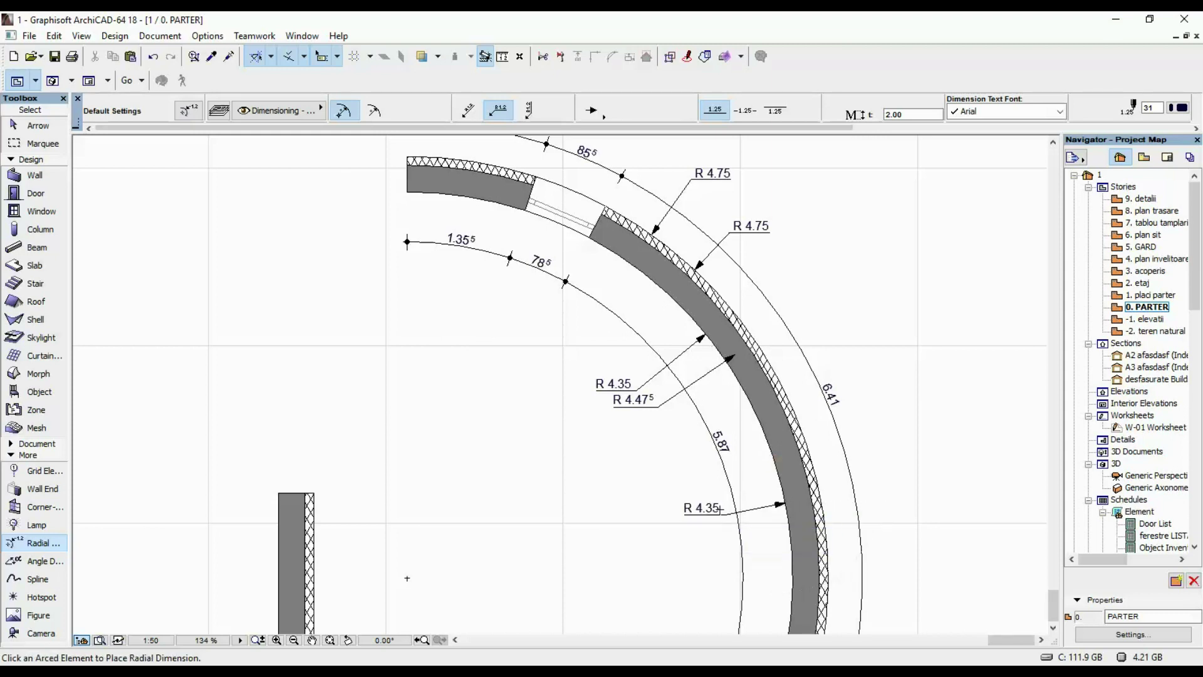
- Draw a horizontal building section line across the whole house through the laundry room, looking toward the living and dining rooms
scroll(766, 215, "down", 5)
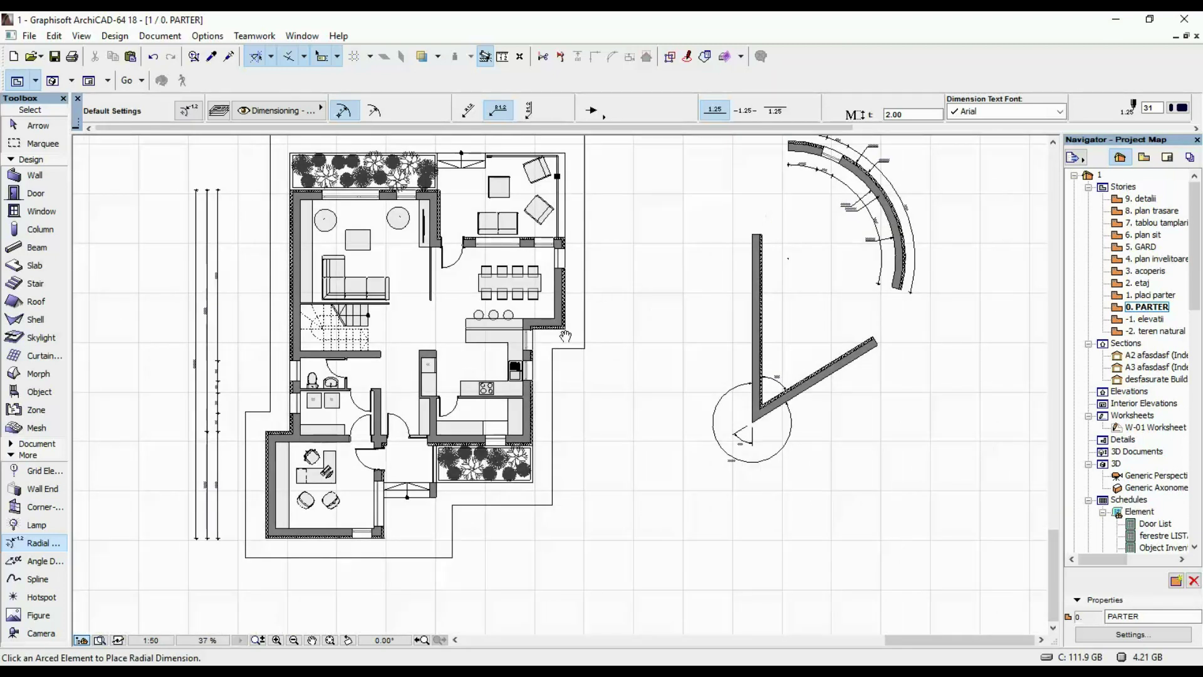
middle_click_drag(564, 335, 702, 338)
scroll(699, 338, "up", 3)
scroll(692, 337, "down", 6)
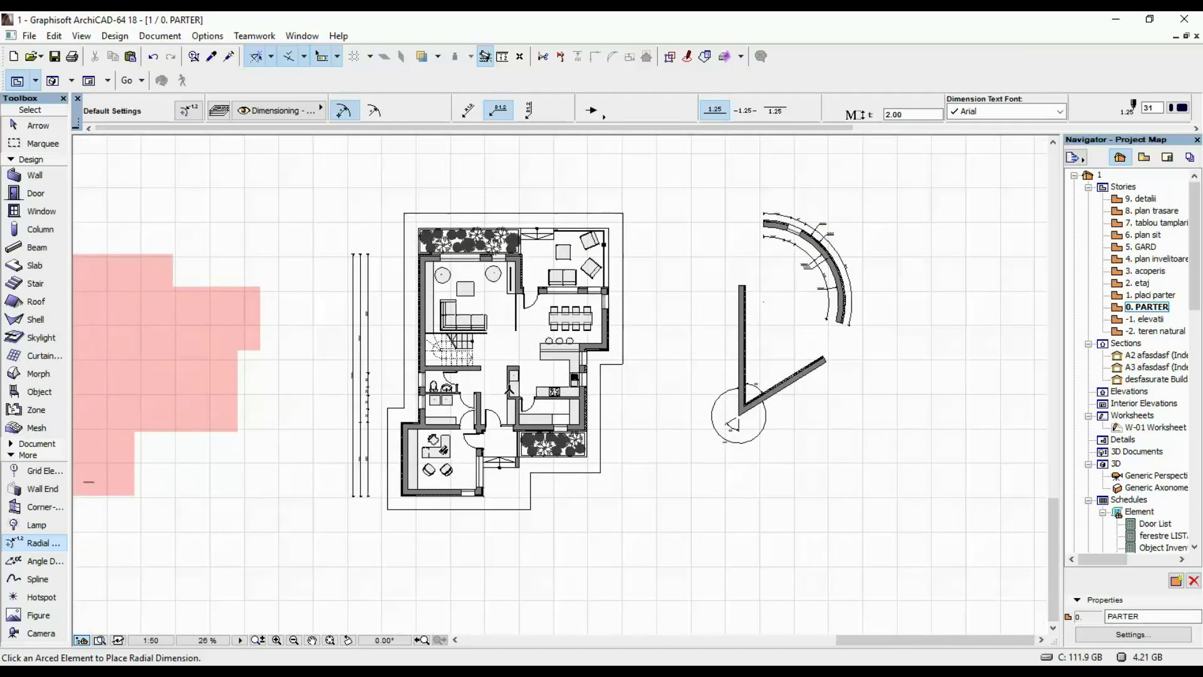
scroll(506, 383, "up", 4)
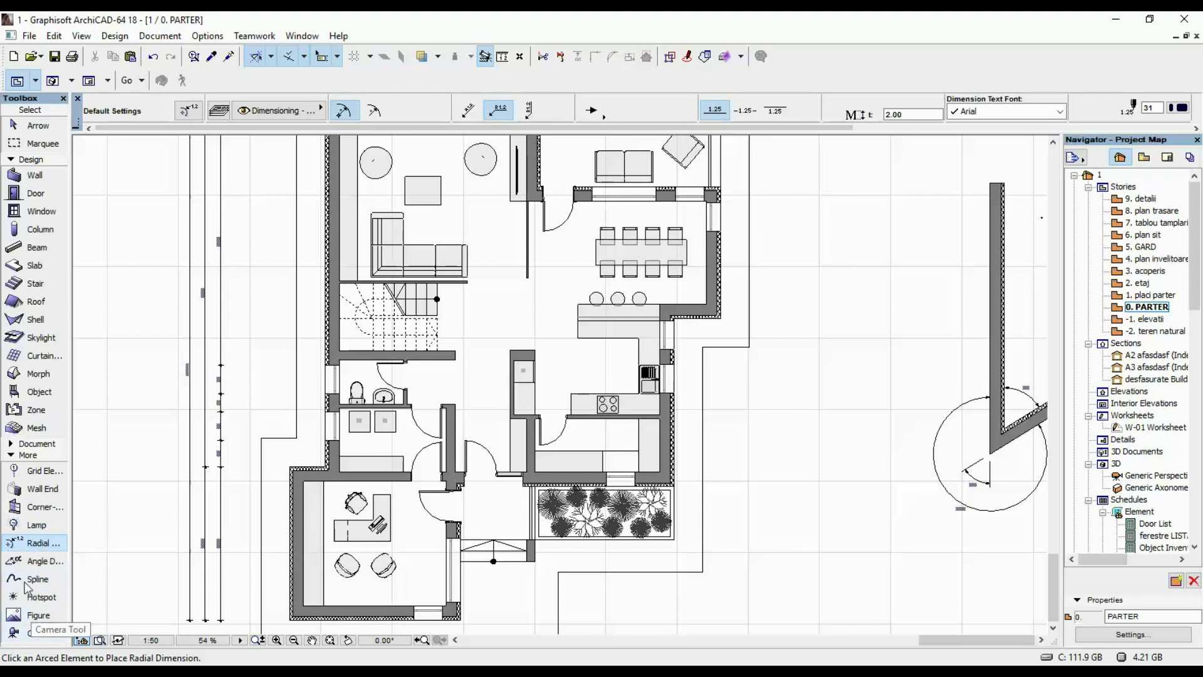
left_click(12, 444)
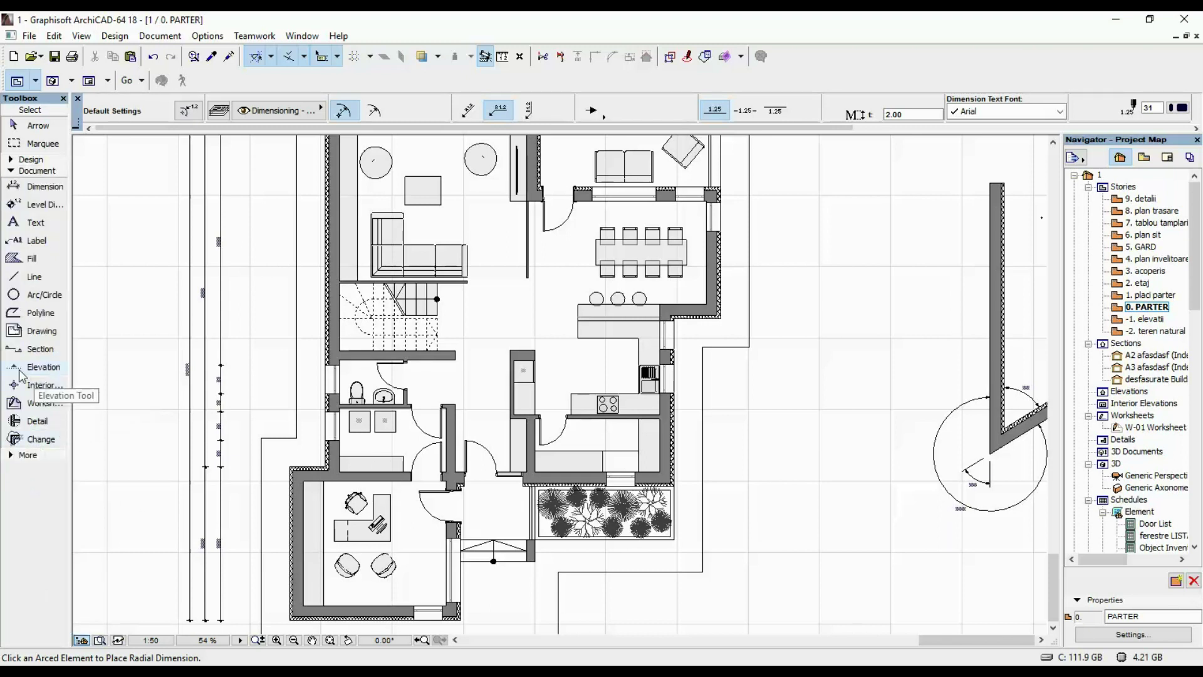
left_click(15, 350)
left_click(128, 449)
left_click(844, 449)
left_click(824, 367)
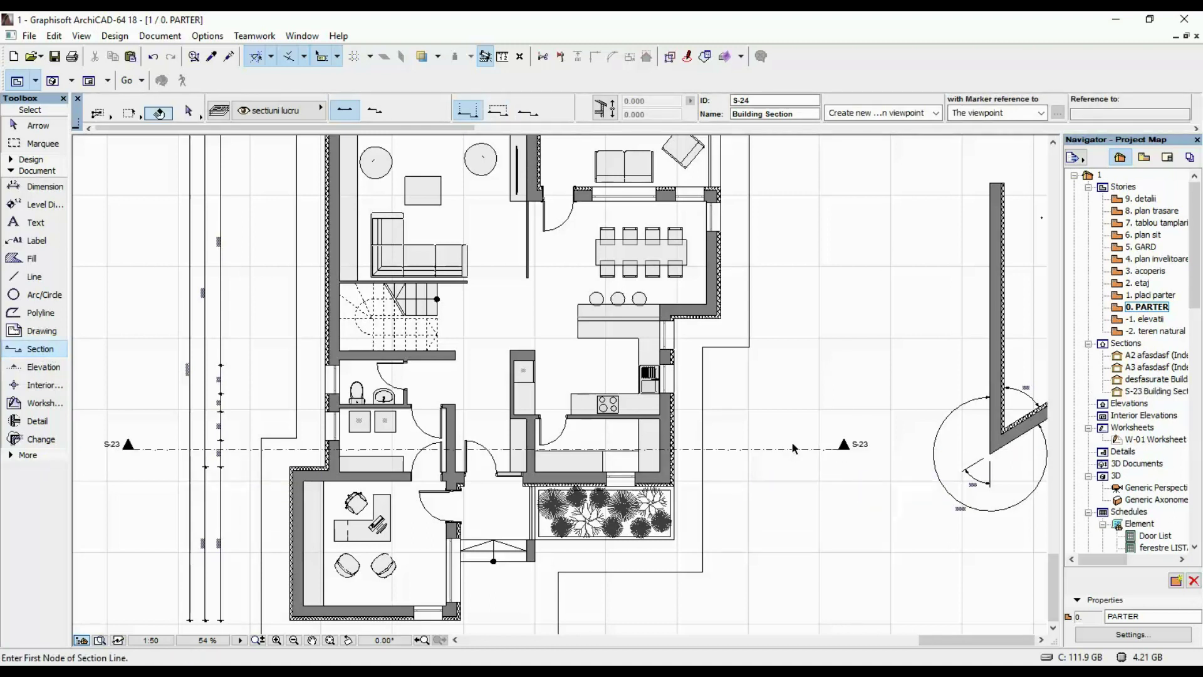
- Select the new section line in the plan and open its section view
left_click(792, 449, "shift")
right_click(837, 250)
left_click(869, 303)
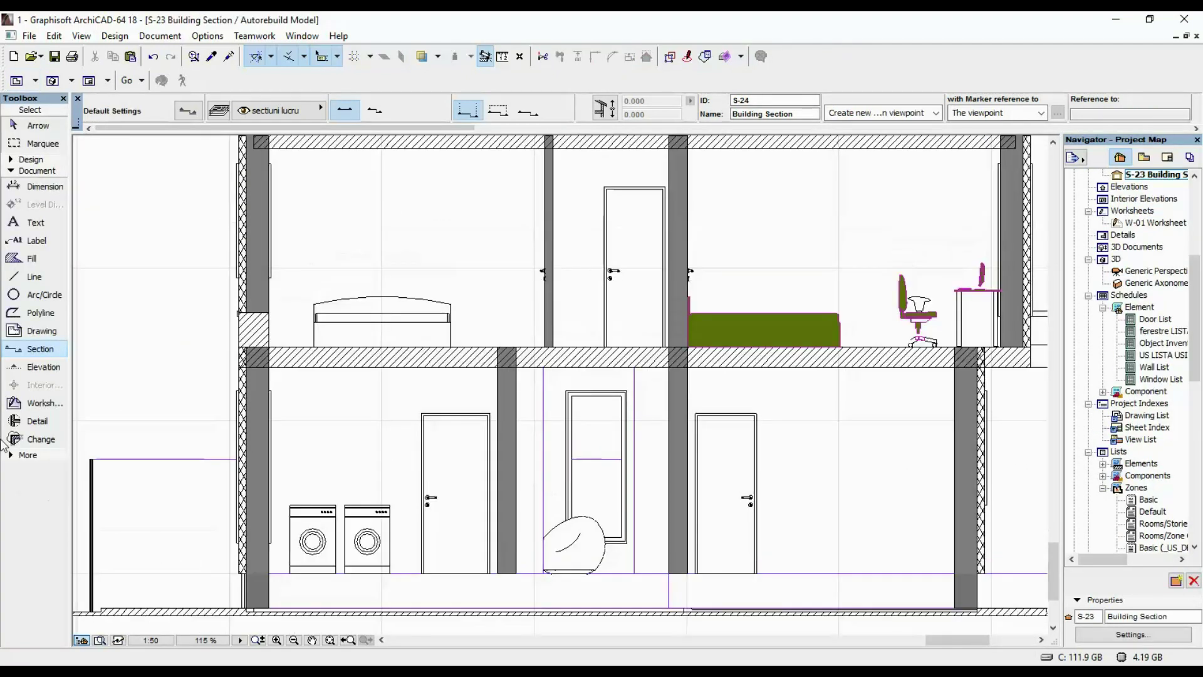
- Place an elevation dimension chain beside the facade, with level markers at the ground floor level and the parapet top
left_click(33, 186)
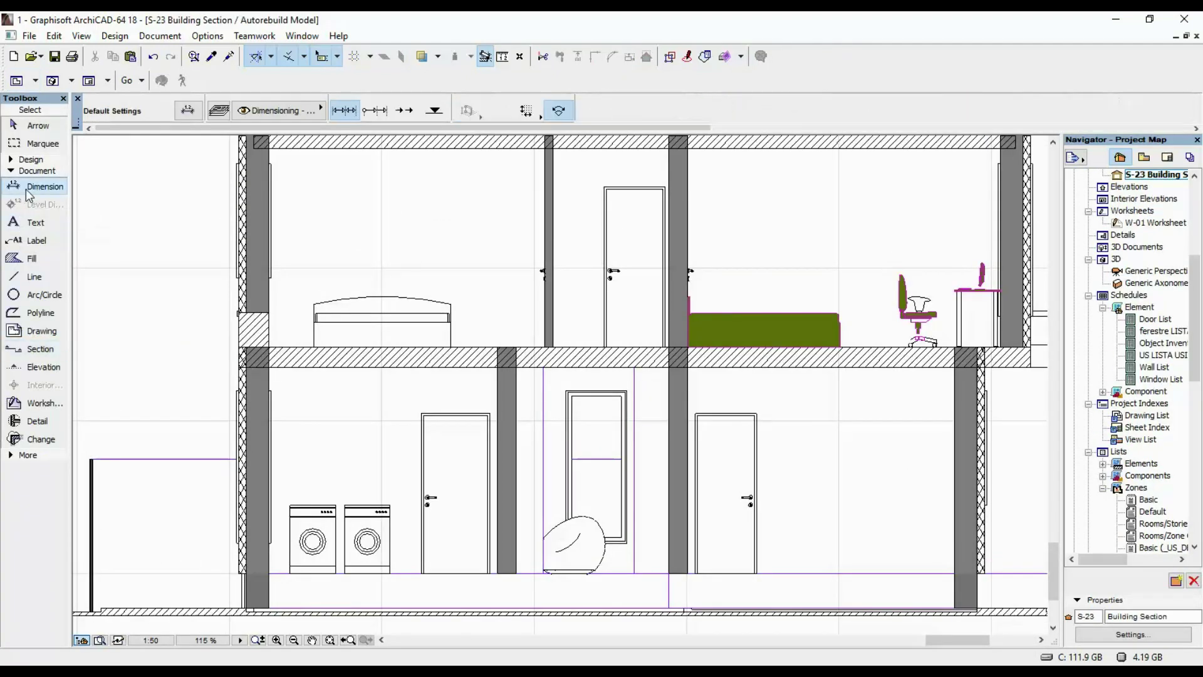
left_click(436, 114)
middle_click_drag(301, 456, 612, 300)
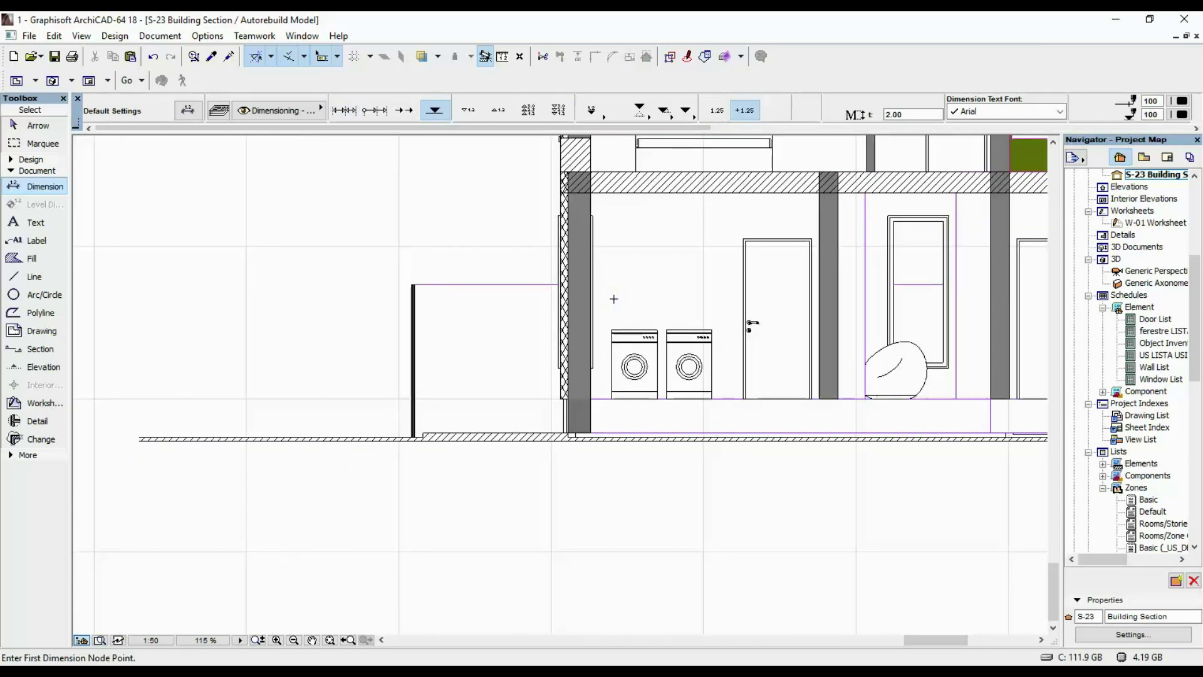
left_click(590, 396)
scroll(589, 376, "down", 6)
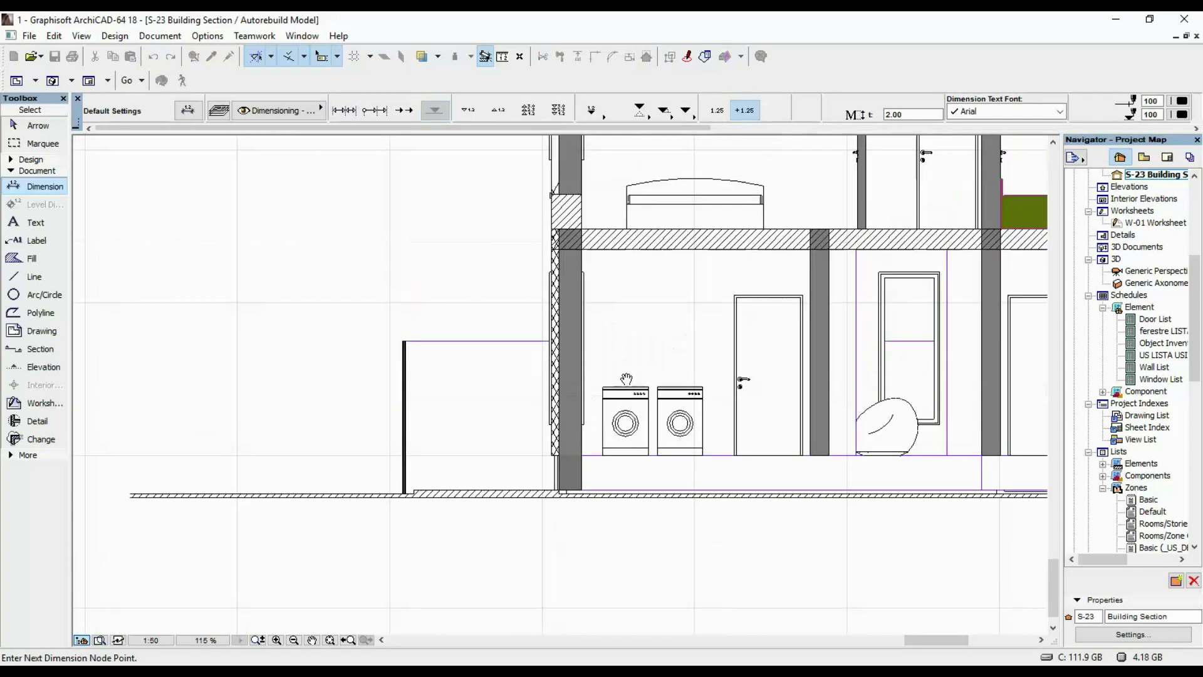
scroll(581, 224, "up", 8)
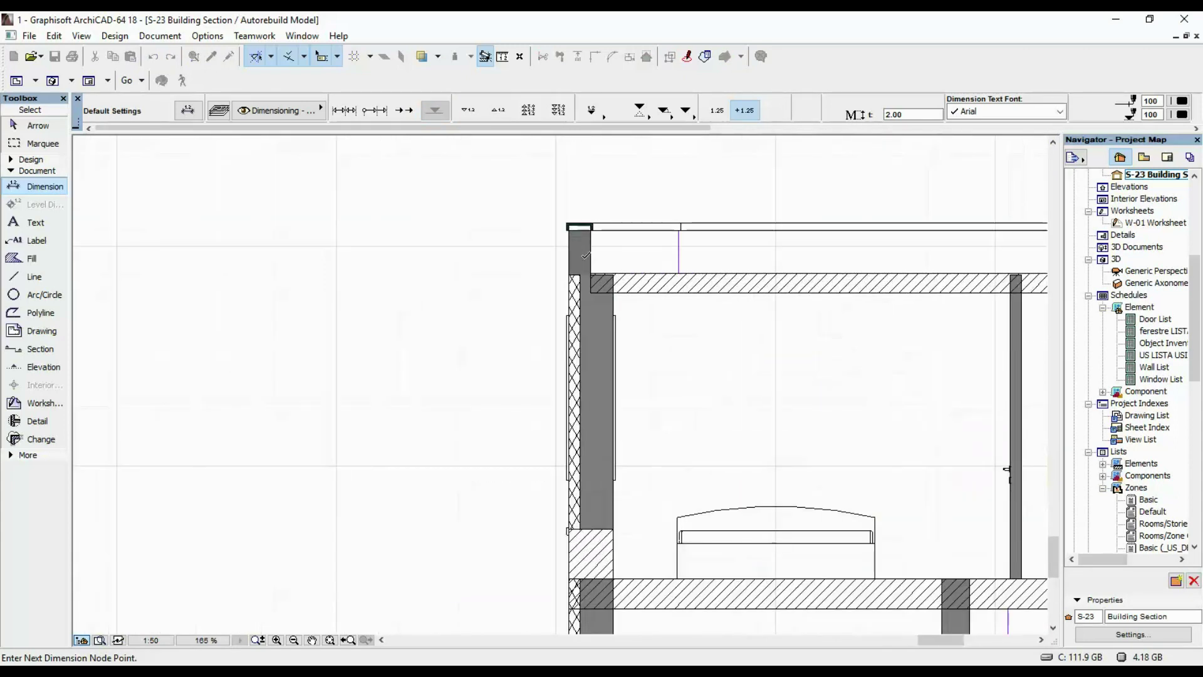
scroll(612, 226, "down", 4)
right_click(645, 243)
left_click(677, 367)
left_click(546, 321)
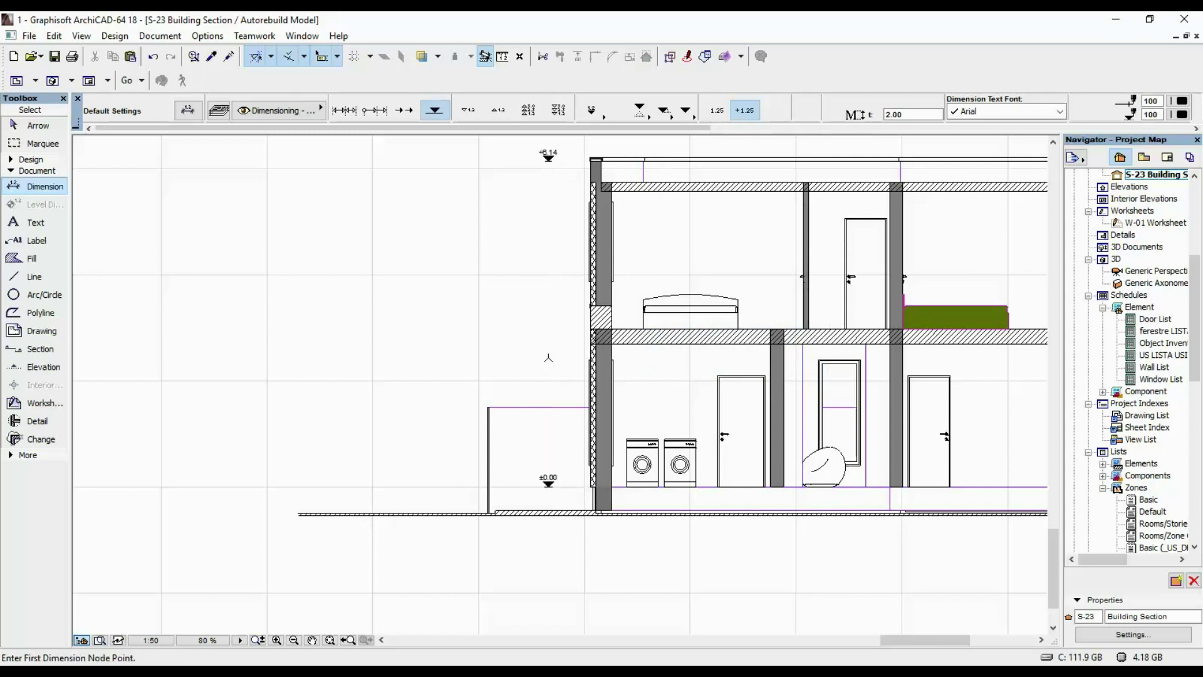
- Add level markers at the top and underside of the intermediate floor slab to the facade's elevation dimension chain
left_click(547, 283, "shift")
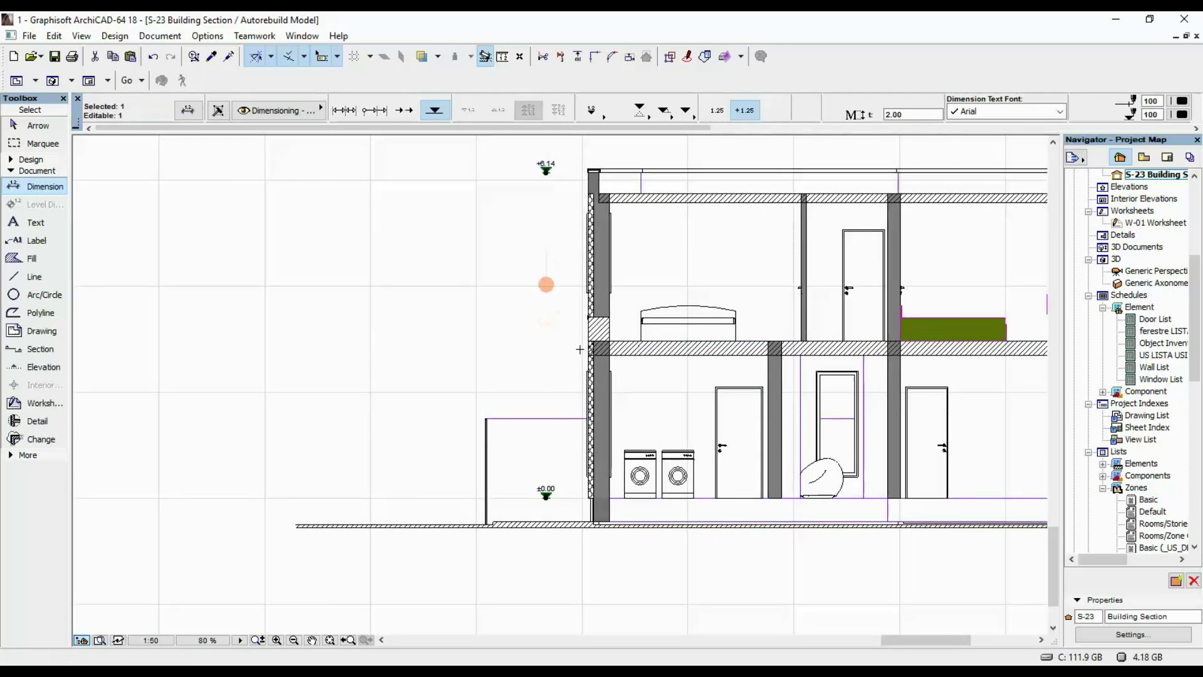
scroll(588, 347, "up", 5)
left_click(589, 333)
left_click(589, 367)
scroll(525, 327, "down", 6)
middle_click_drag(525, 326, 438, 400)
key("Escape")
- Add another level marker to the facade's elevation chain at the foot of the parapet, level with the roof slab
left_click(379, 268)
scroll(392, 239, "up", 5)
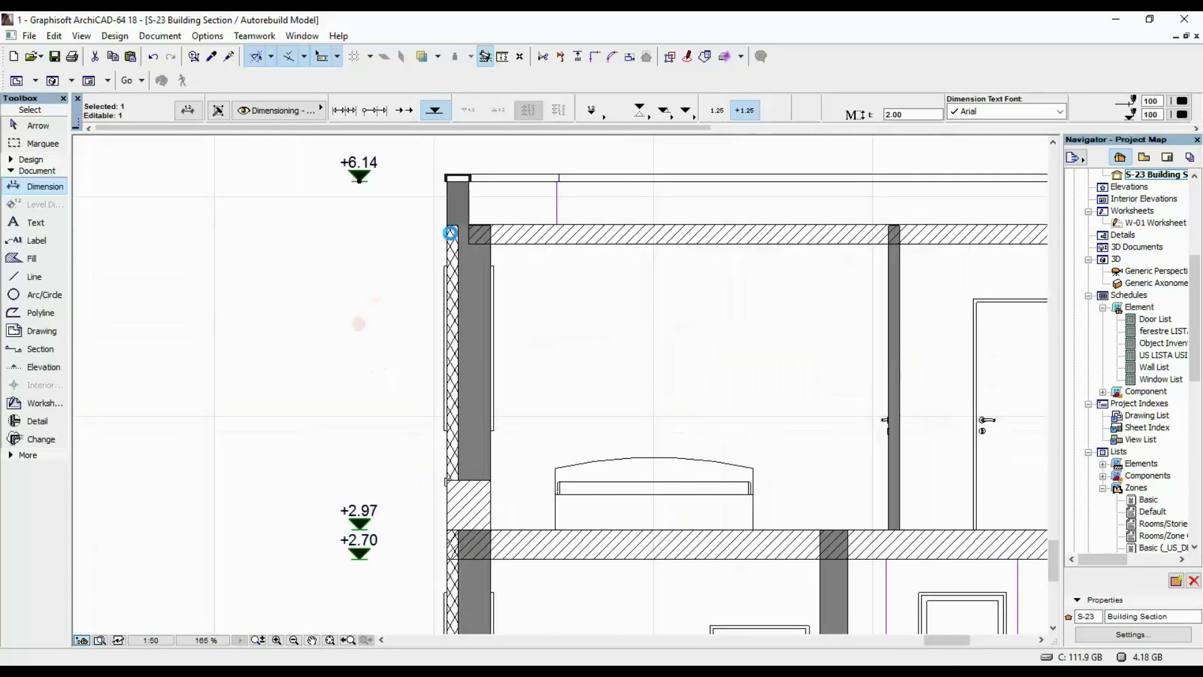
left_click(428, 233)
scroll(409, 319, "down", 7)
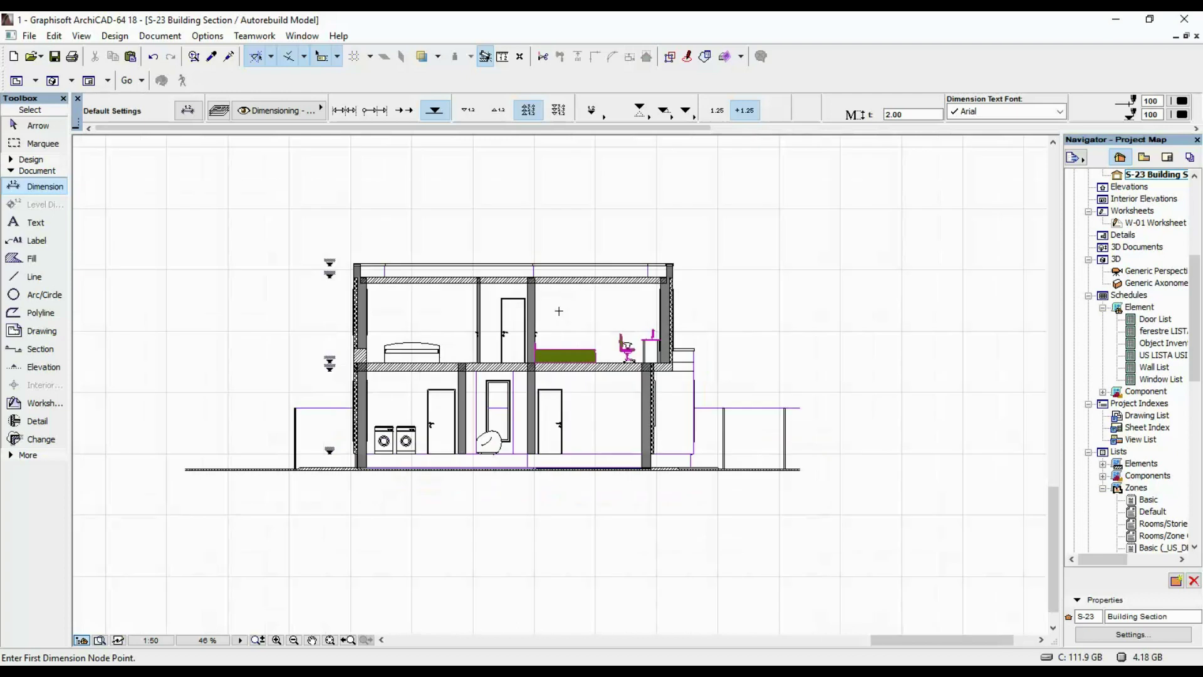
- Try the upward-pointing marker orientation on the whole elevation chain and restore the downward-pointing one
scroll(230, 284, "up", 5)
left_click(478, 282, "shift")
left_click(640, 110)
left_click(666, 100)
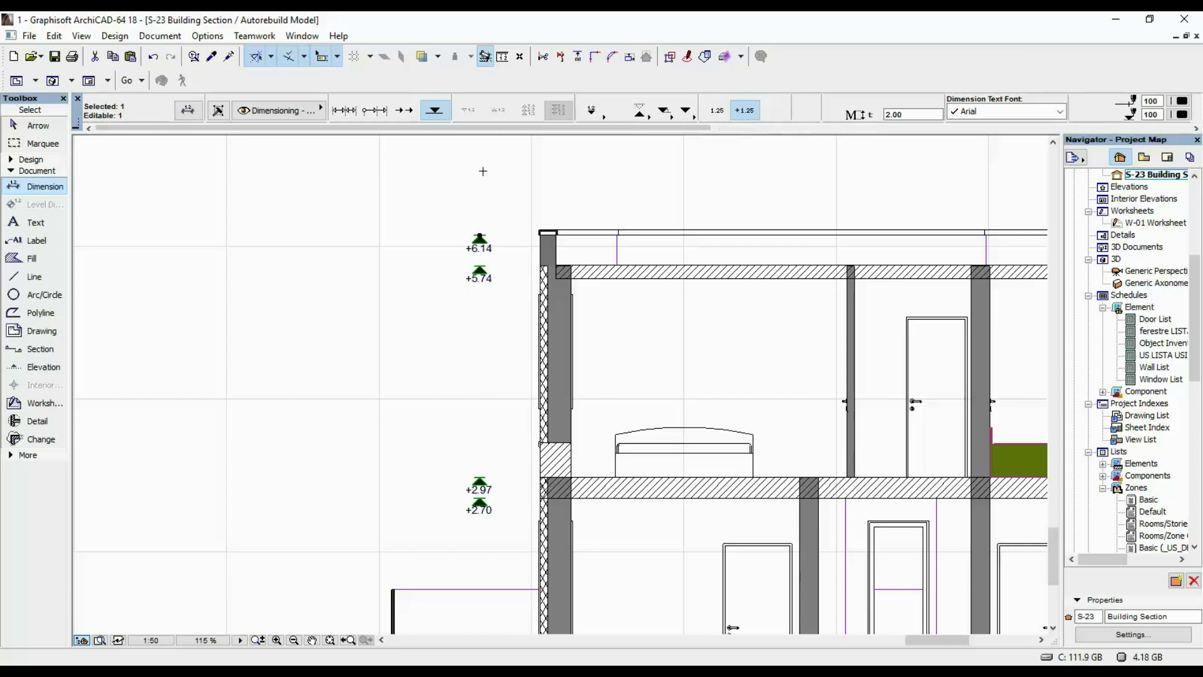
left_click(640, 114)
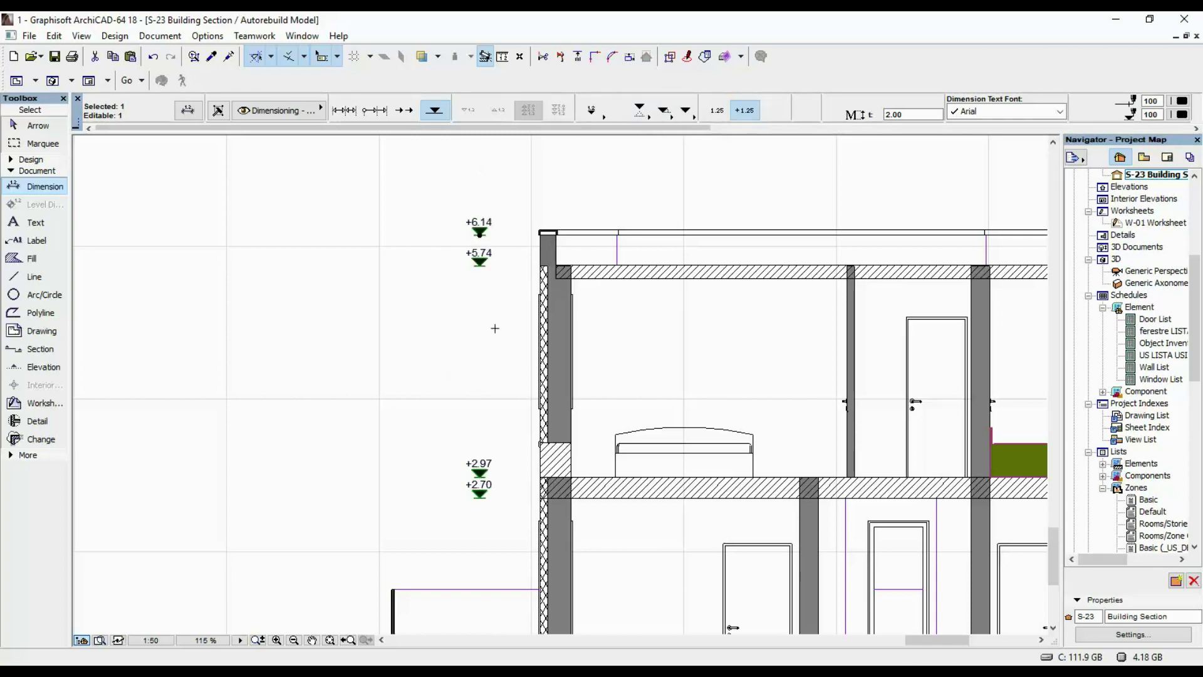
key("Escape")
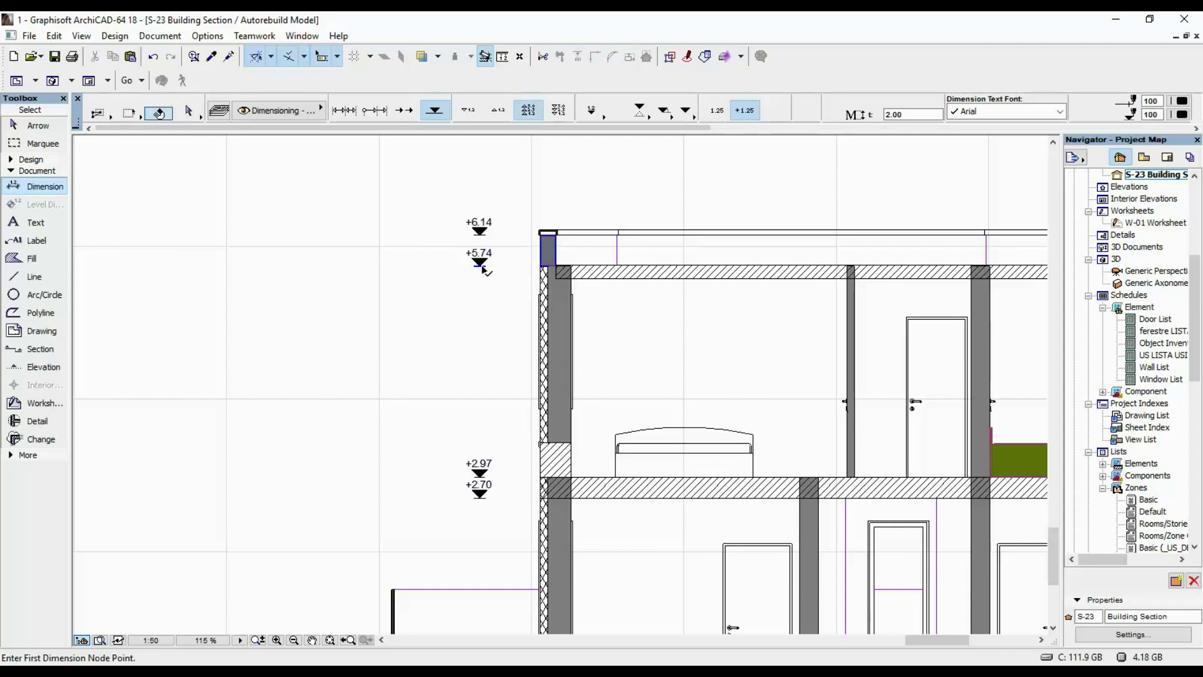
- Flip only the roof slab's level marker so it points upward with its text below
left_click(482, 267, "shift")
left_click(639, 114)
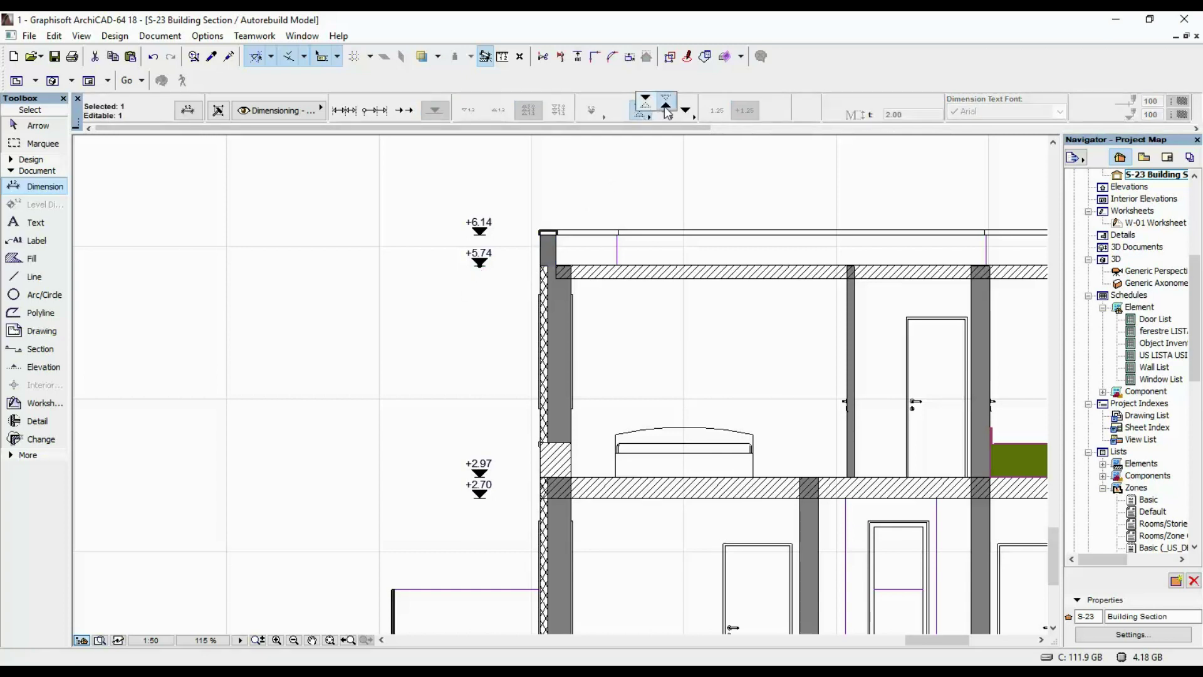
left_click(666, 108)
key("Escape")
- Replace the roof slab marker's measured value with the custom text +5.75
scroll(462, 267, "up", 2)
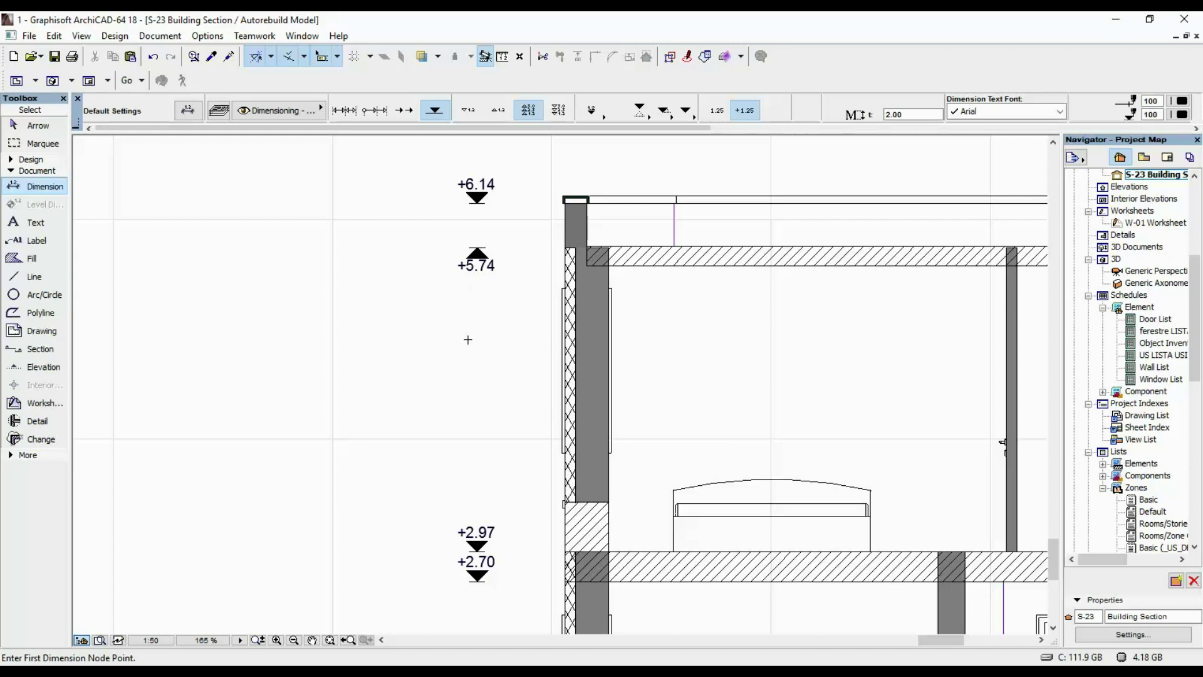
middle_click_drag(506, 359, 465, 317)
scroll(390, 212, "up", 2)
middle_click_drag(405, 214, 429, 315)
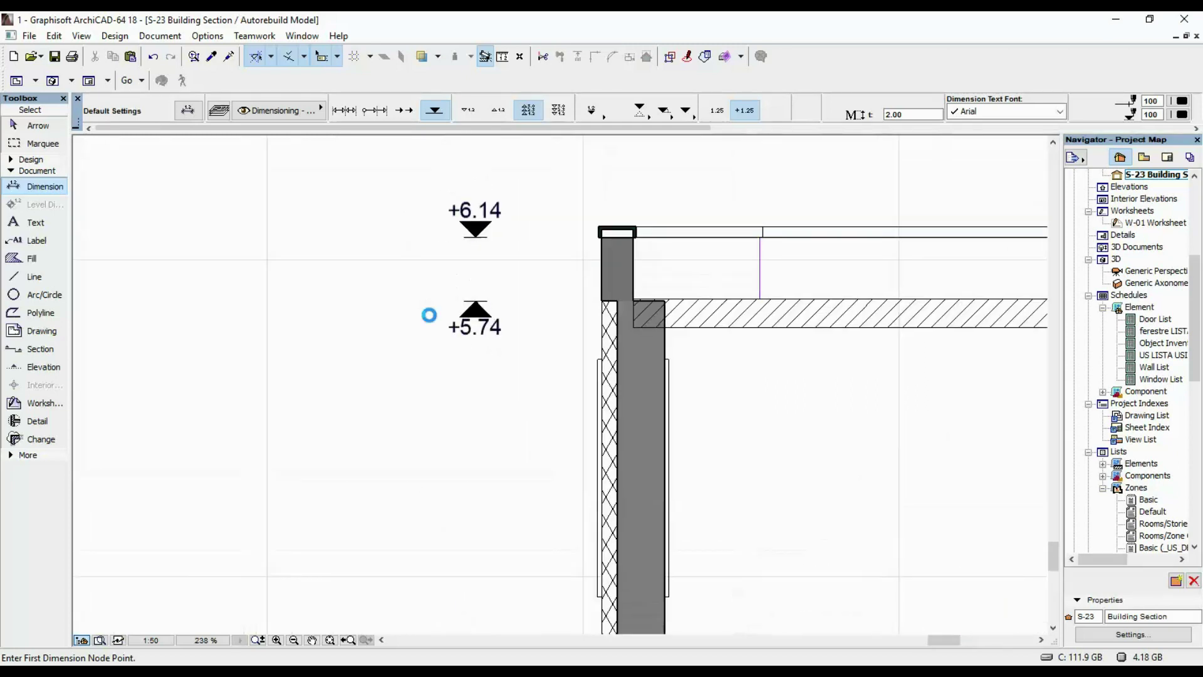
scroll(429, 315, "down", 1)
left_click(466, 329, "shift")
key("Escape")
left_click(458, 335, "shift")
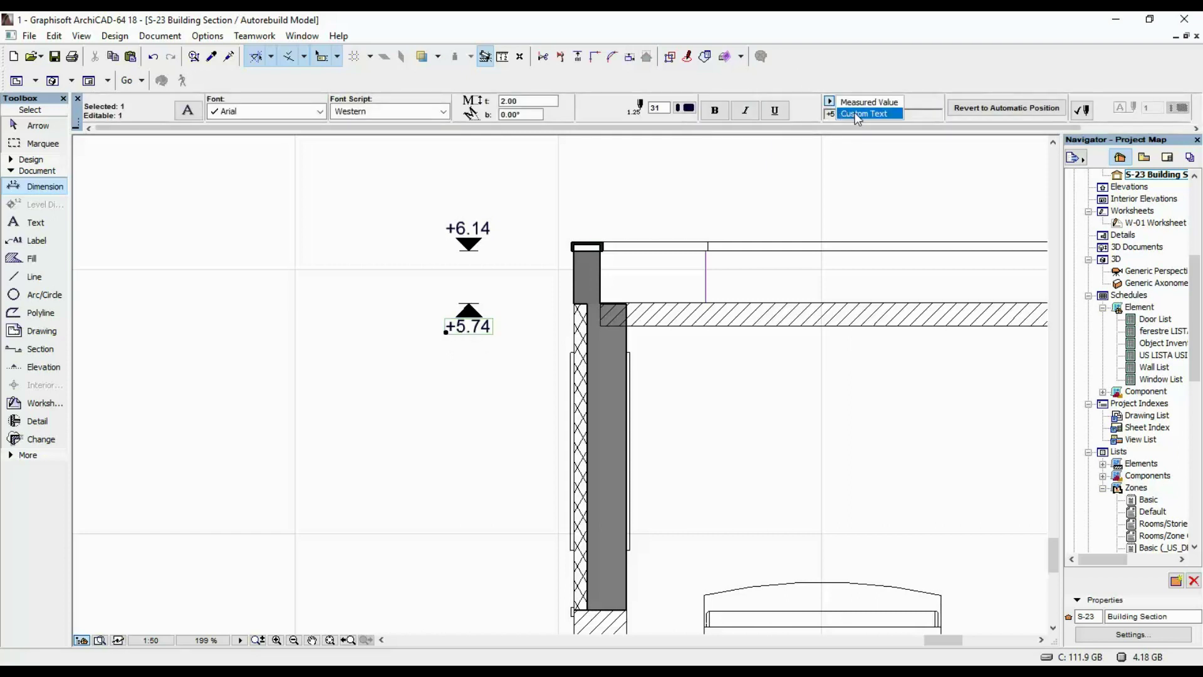
left_click(858, 114)
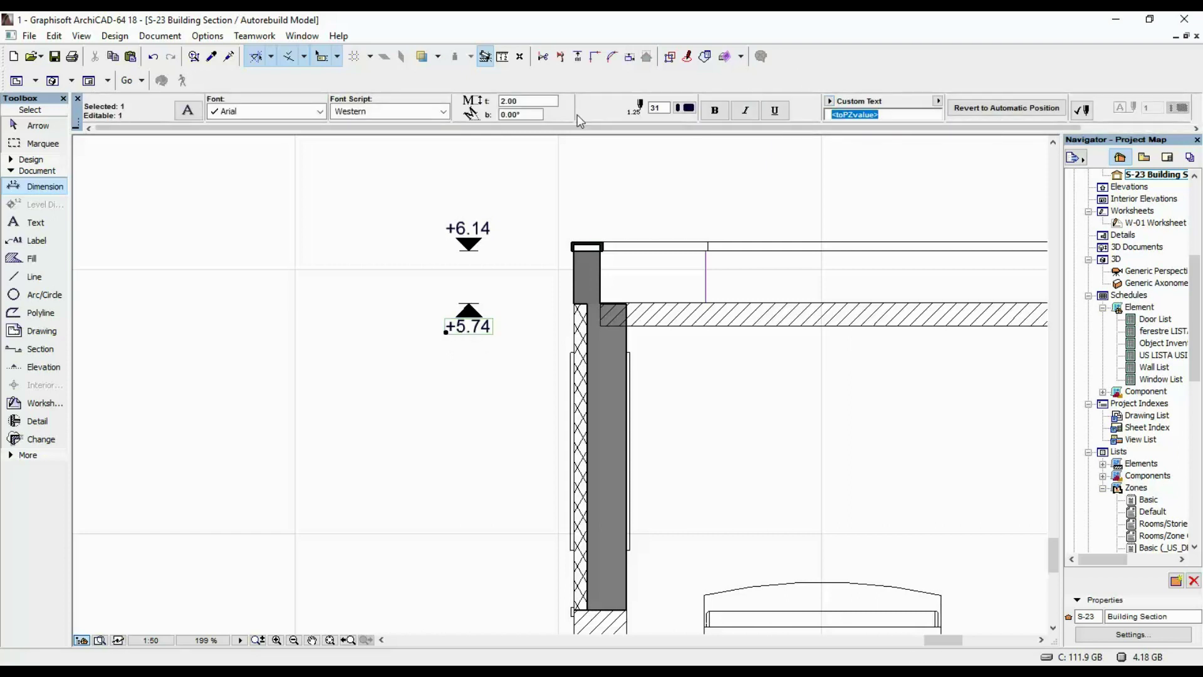
type("+5.75")
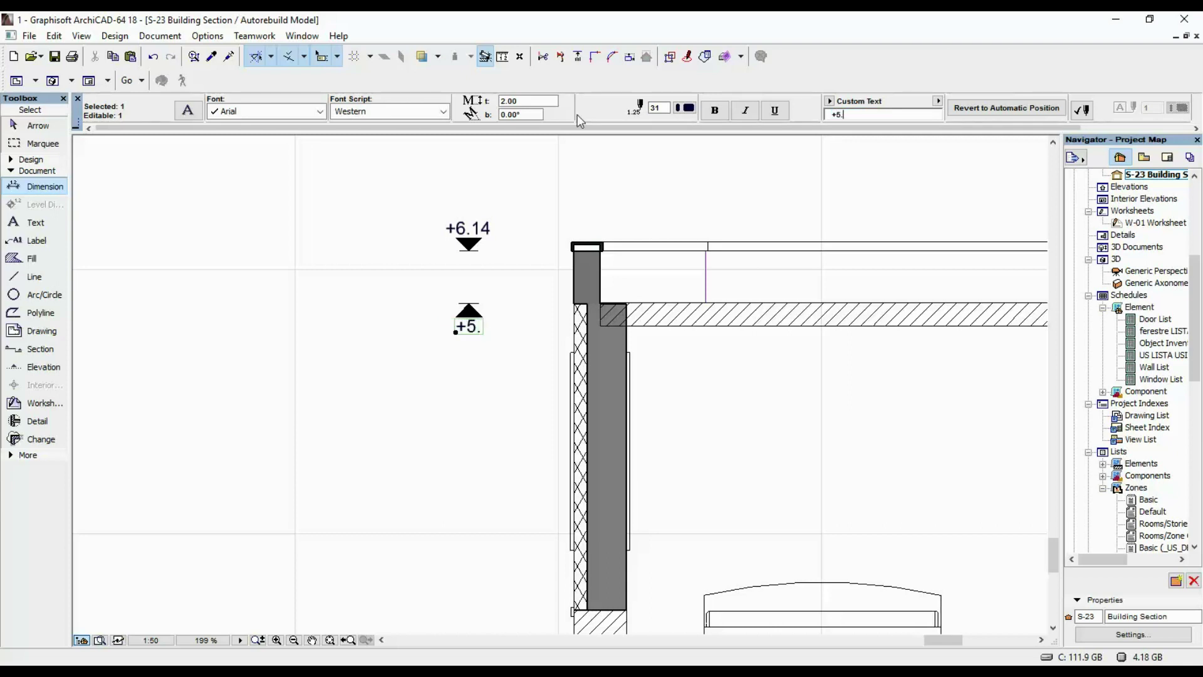
key("Escape")
scroll(520, 301, "down", 1)
middle_click_drag(505, 355, 492, 120)
scroll(496, 216, "down", 8)
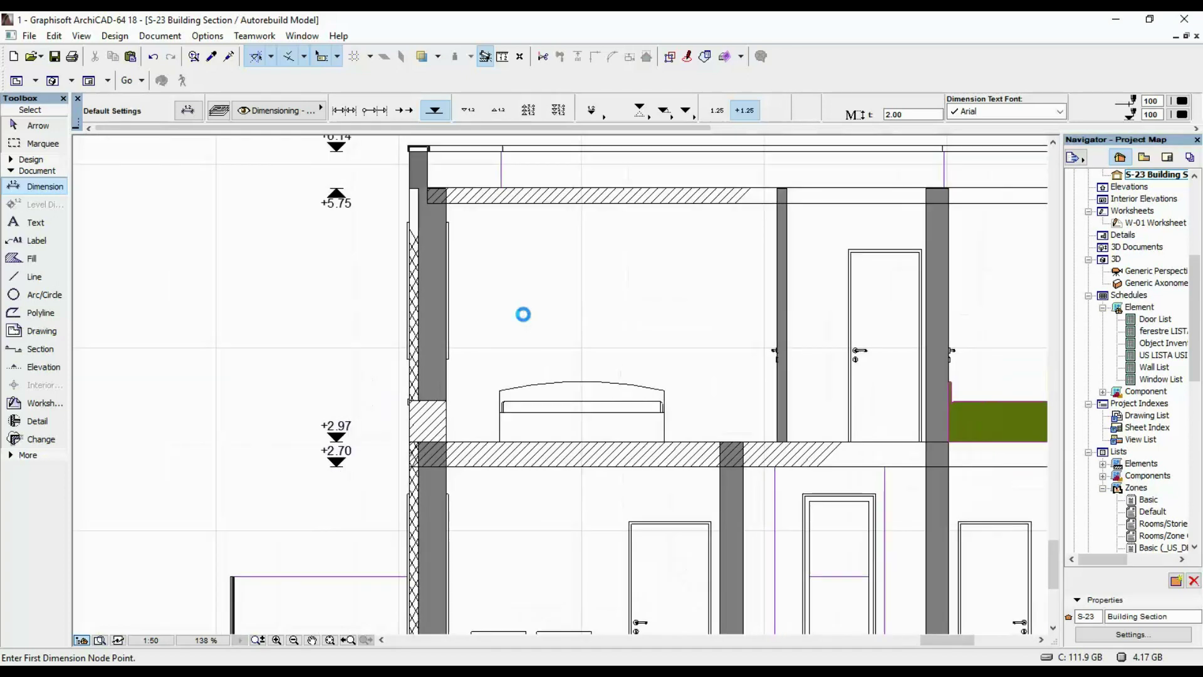
scroll(631, 330, "up", 1)
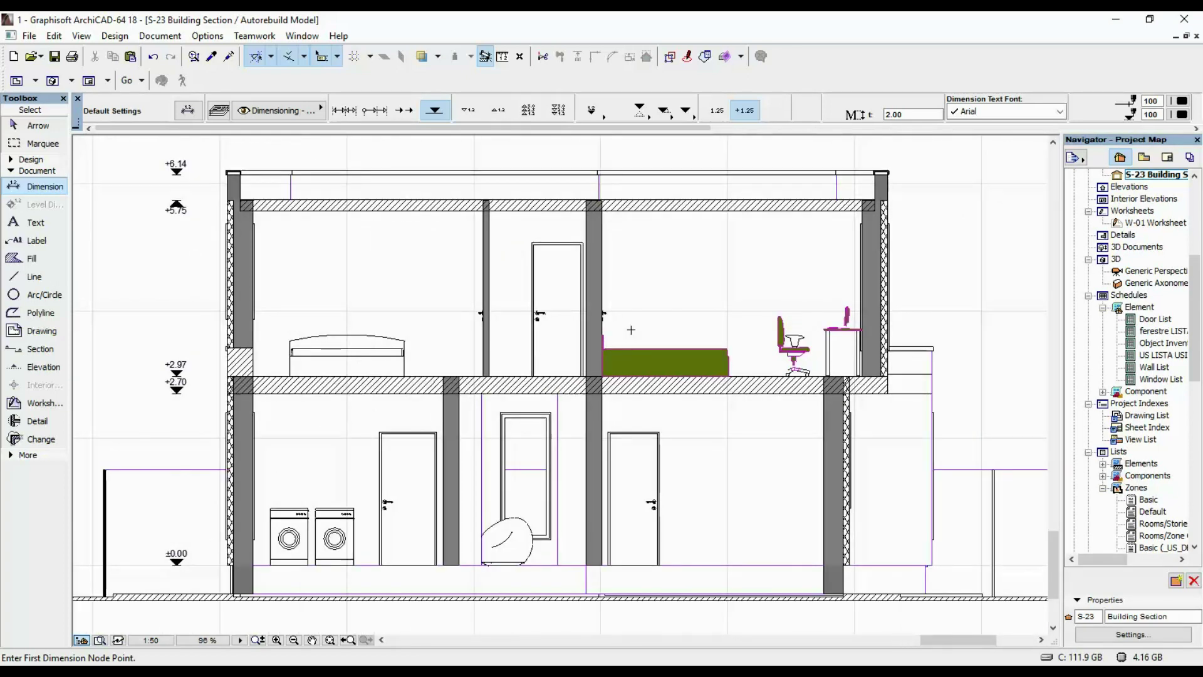